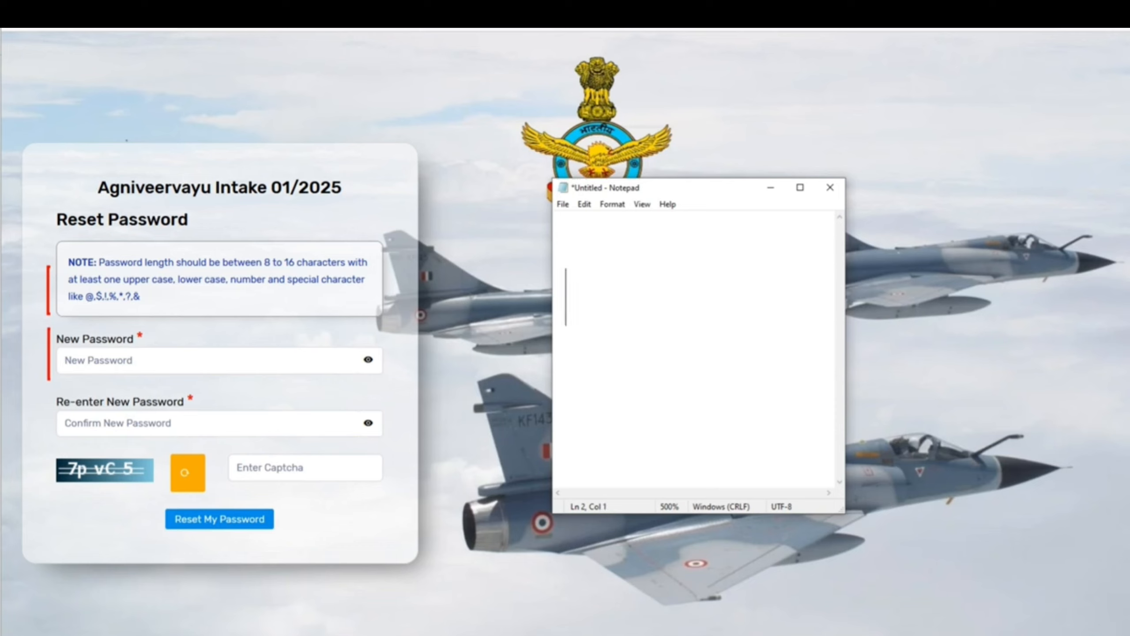
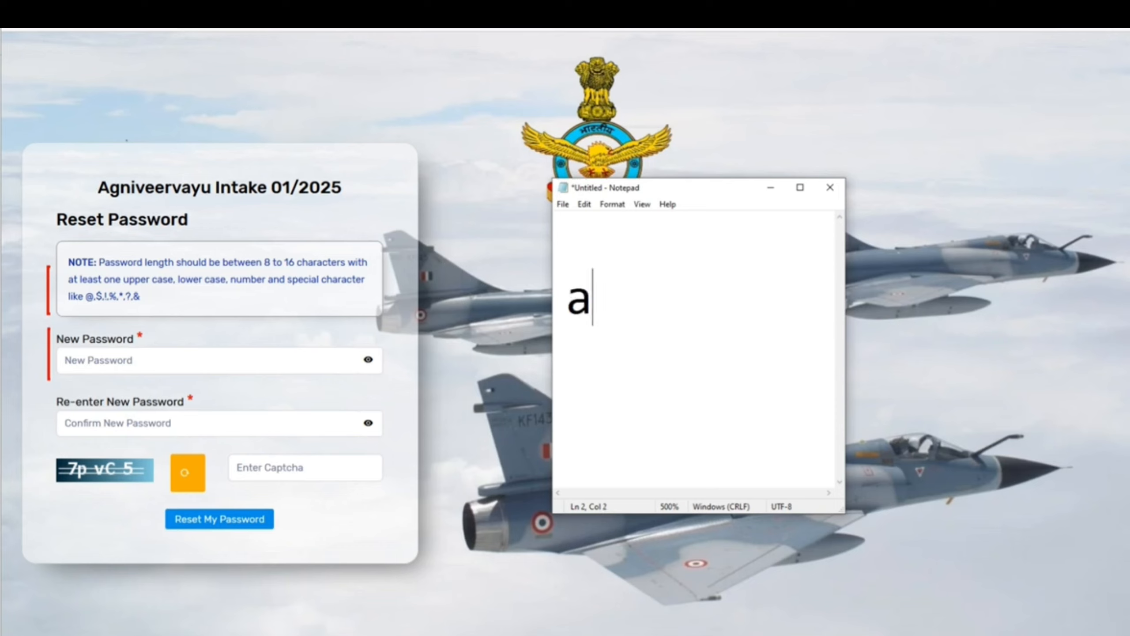
Type a new account password in Notepad with a capital letter, digits and a special character.
{"action": "key", "text": "BackSpace"}
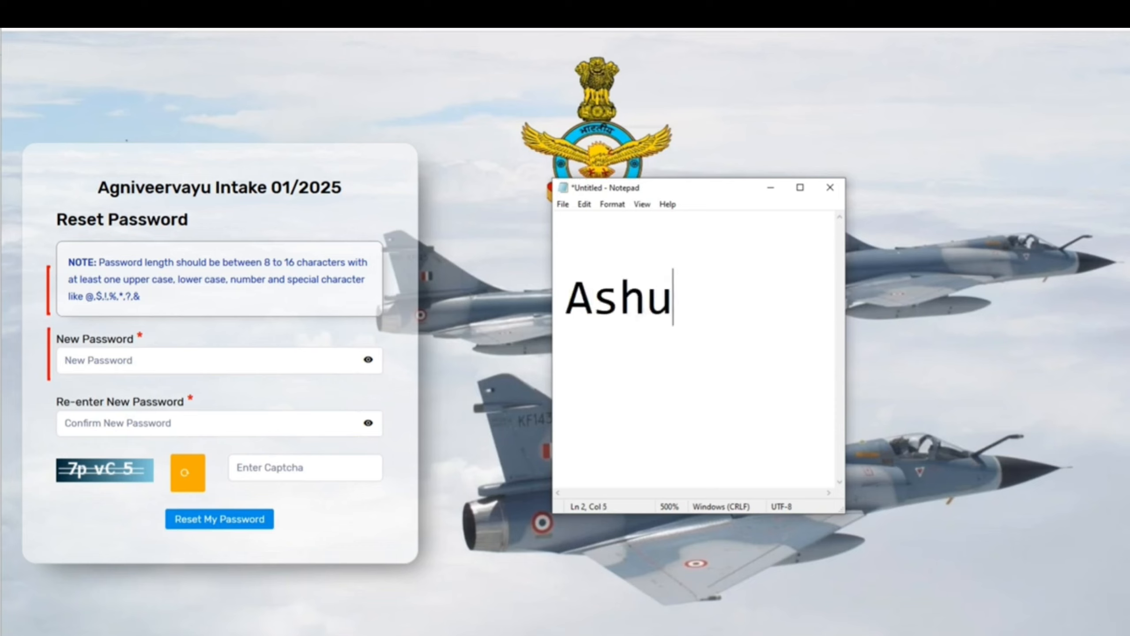
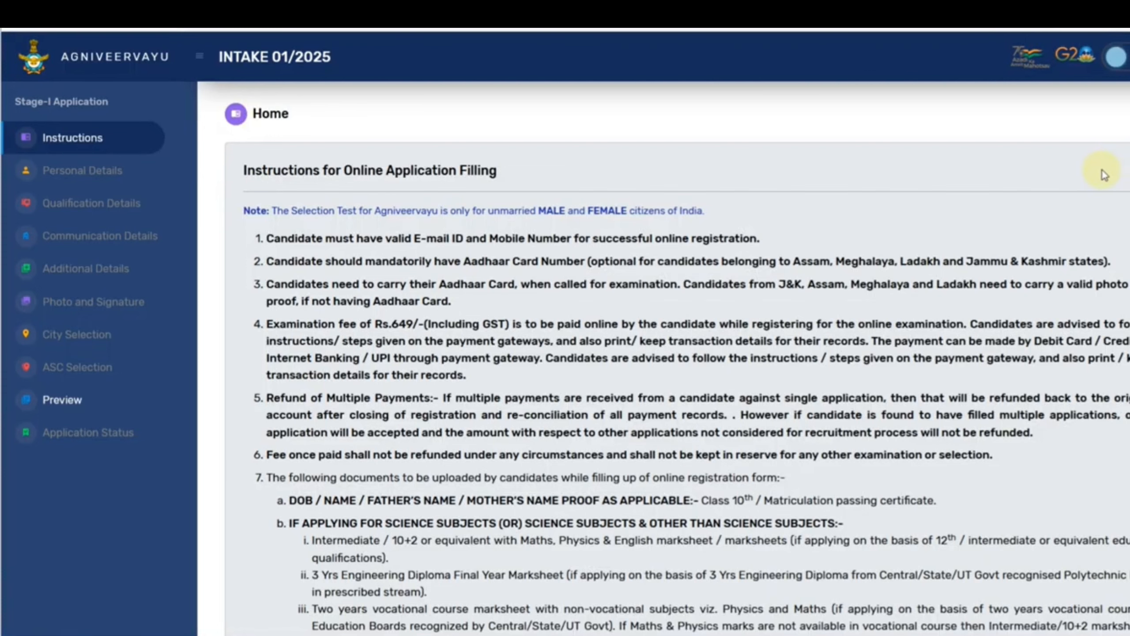
Scroll the instructions and mark the Rs.649 examination fee line.
{"action": "scroll", "coordinate": [961, 208], "scroll_direction": "down", "scroll_amount": 2}
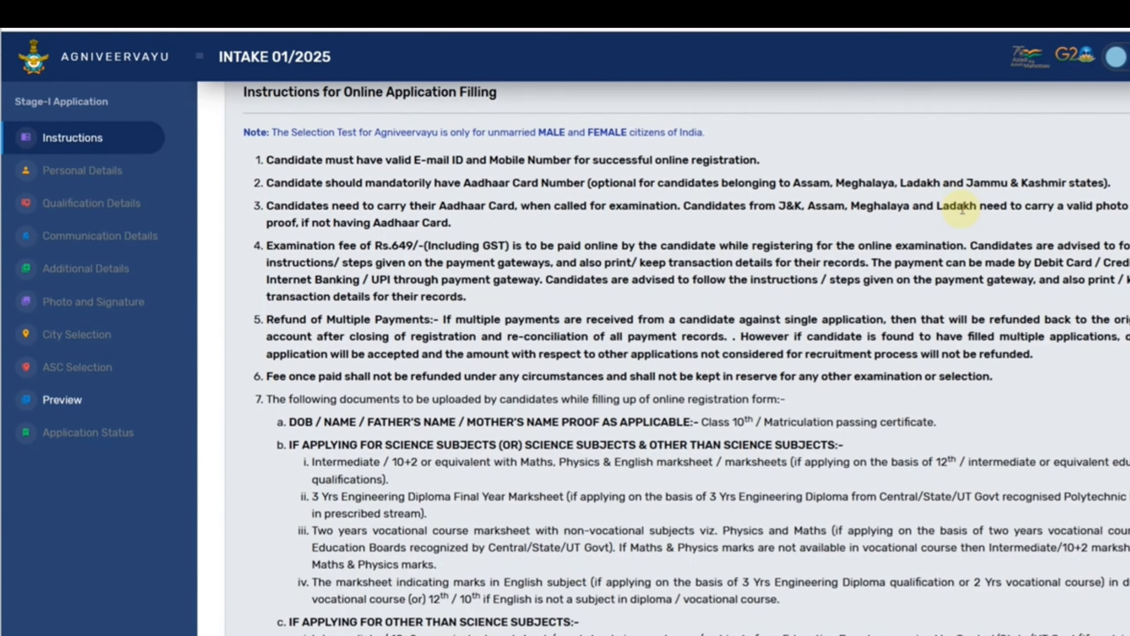
{"action": "left_click_drag", "start_coordinate": [376, 246], "coordinate": [463, 247]}
{"action": "left_click", "coordinate": [479, 245]}
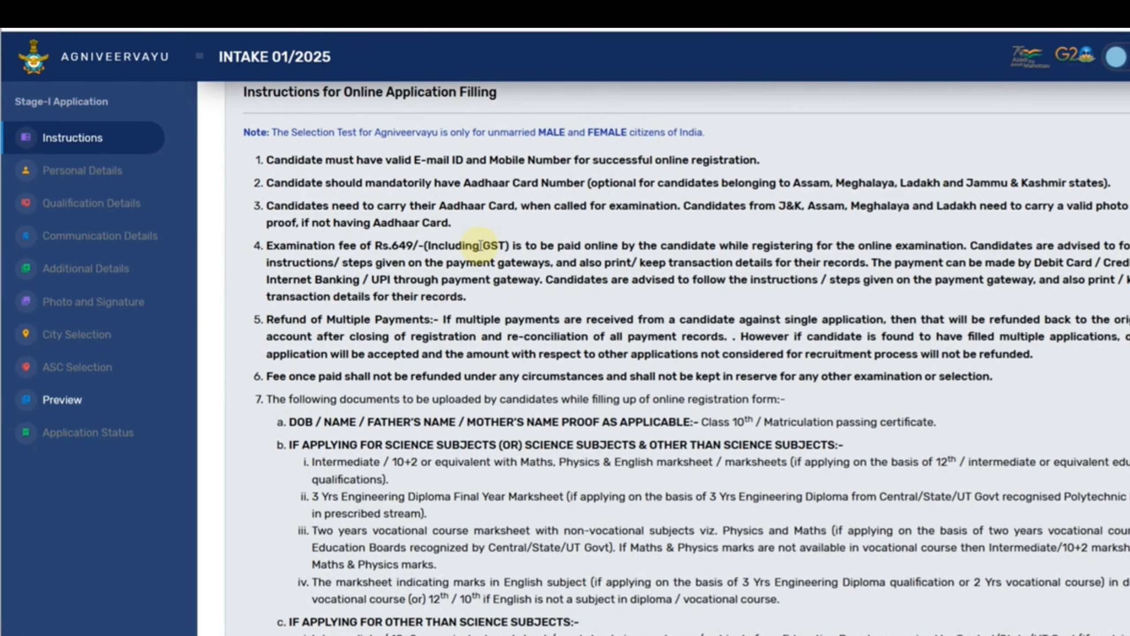
Confirm the instructions have been read and continue to the registration form.
{"action": "scroll", "coordinate": [537, 306], "scroll_direction": "down", "scroll_amount": 10}
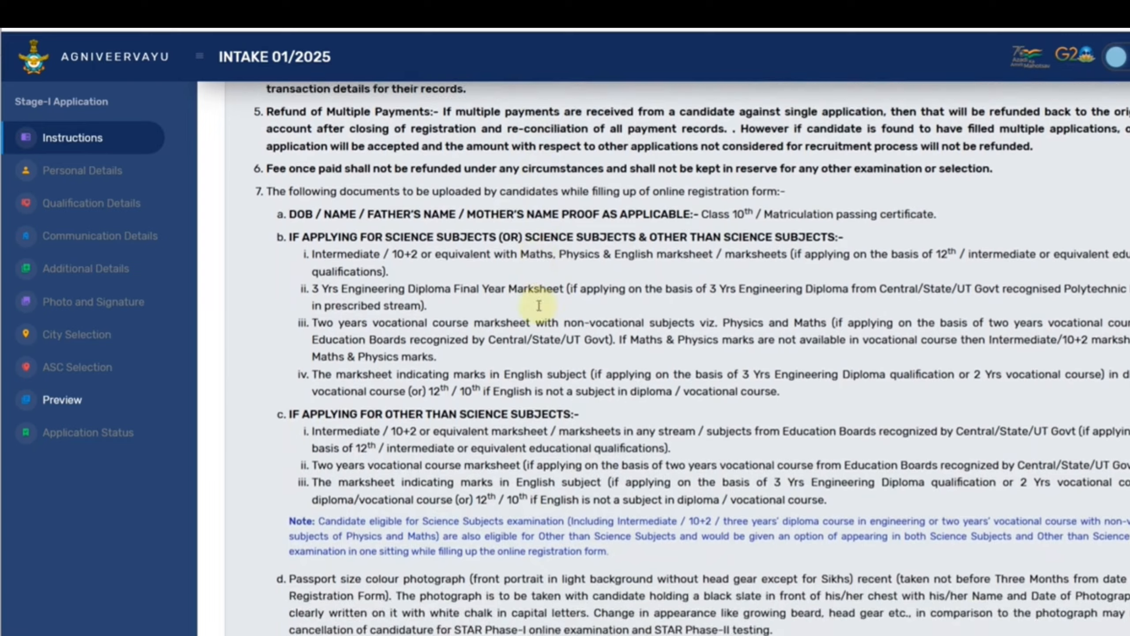
{"action": "scroll", "coordinate": [539, 309], "scroll_direction": "down", "scroll_amount": 1}
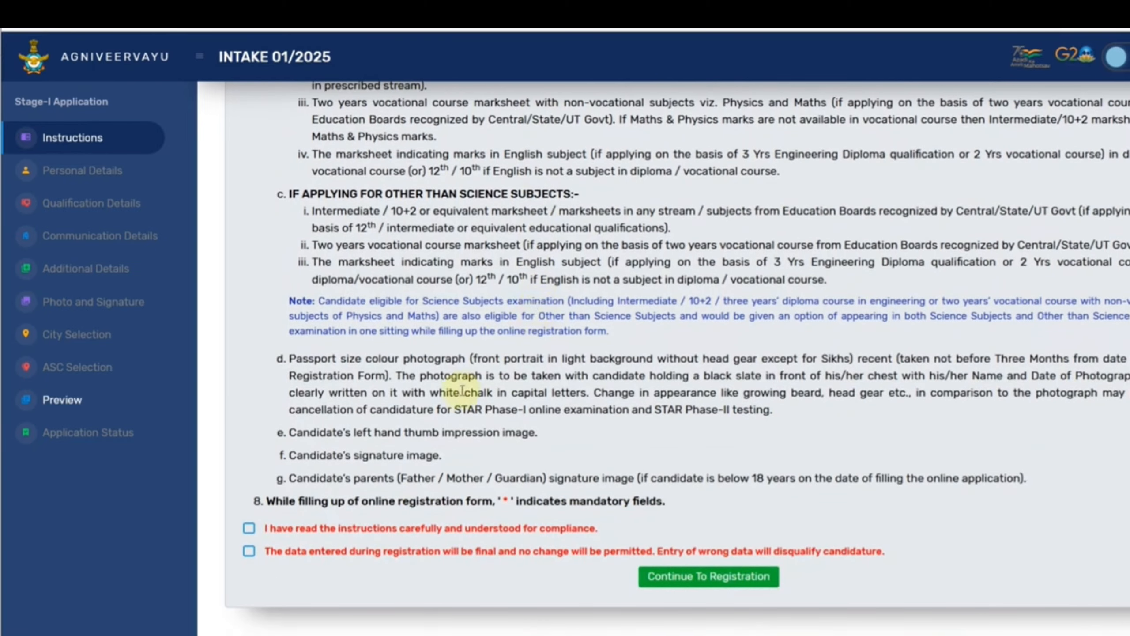
{"action": "left_click", "coordinate": [249, 528]}
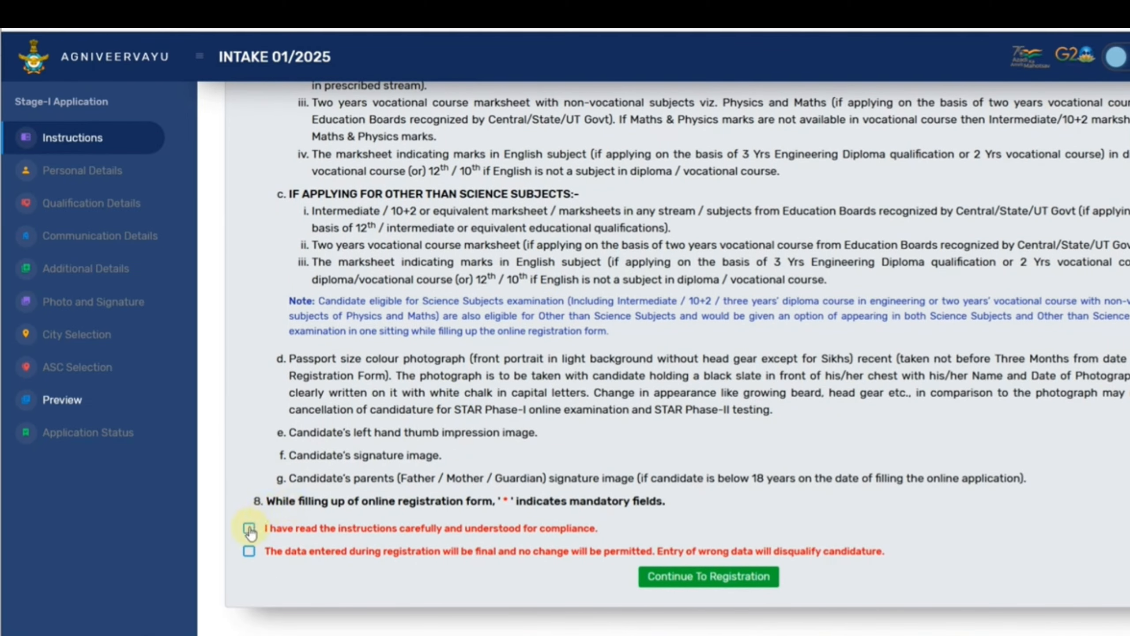
{"action": "left_click", "coordinate": [680, 578]}
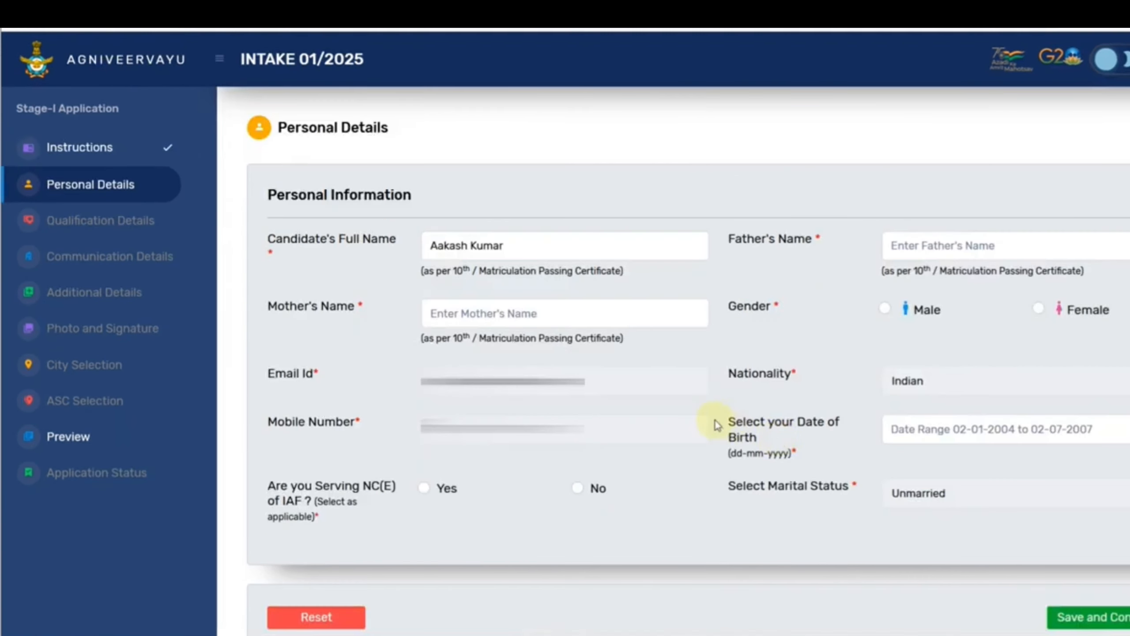
Enter the father's name and set the date of birth to 18-11-2005.
{"action": "left_click", "coordinate": [931, 252]}
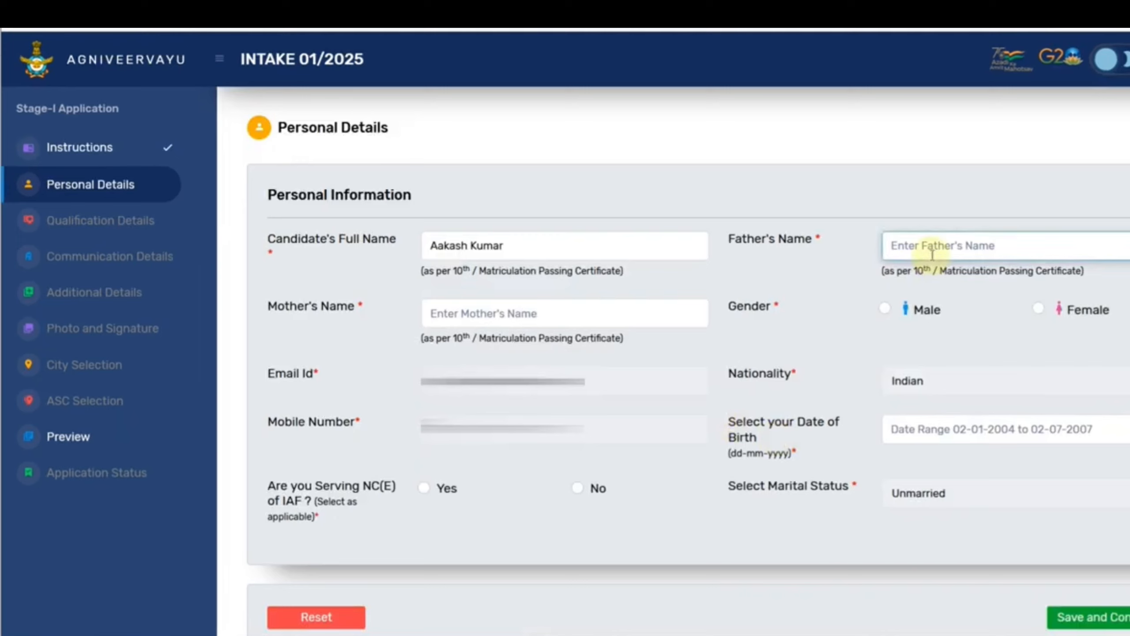
{"action": "type", "text": "RAKESH K"}
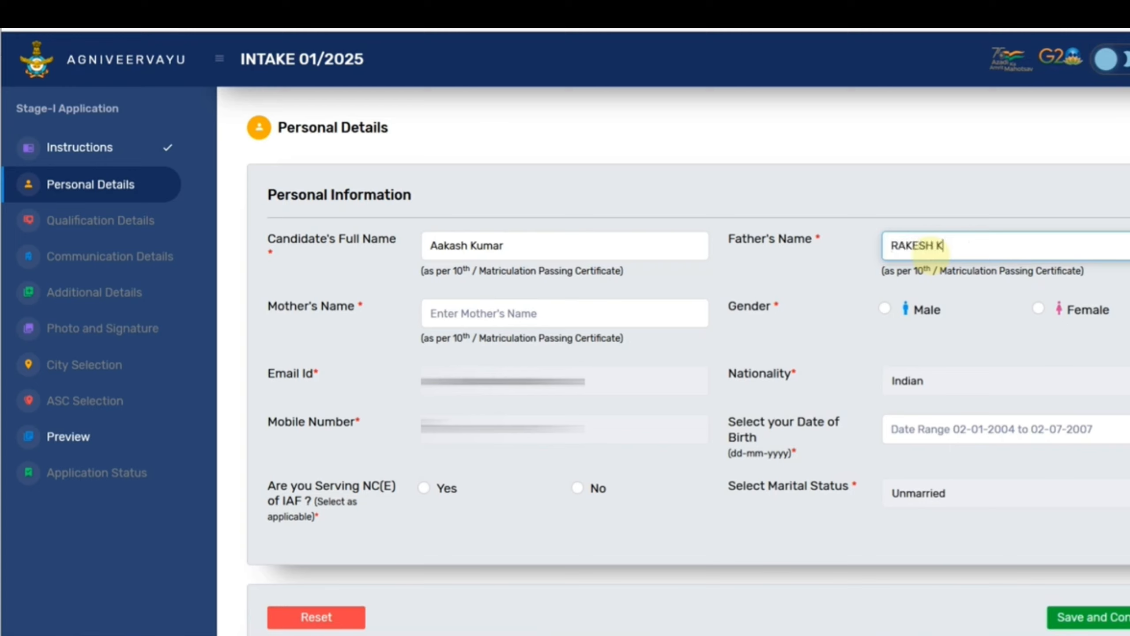
{"action": "type", "text": "R"}
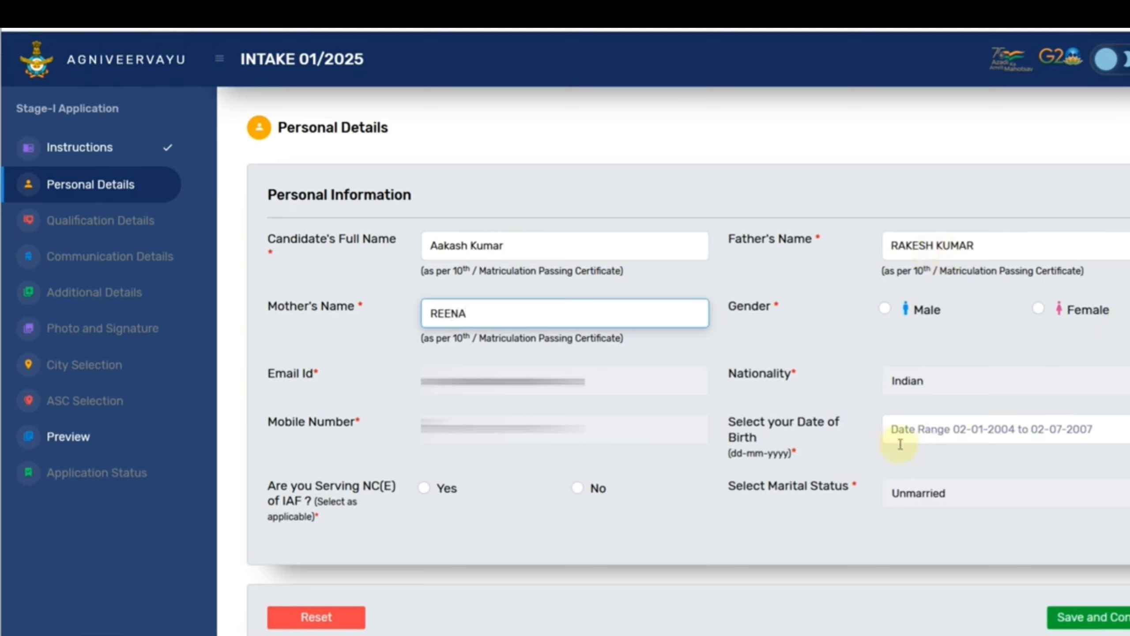
{"action": "left_click", "coordinate": [1001, 435]}
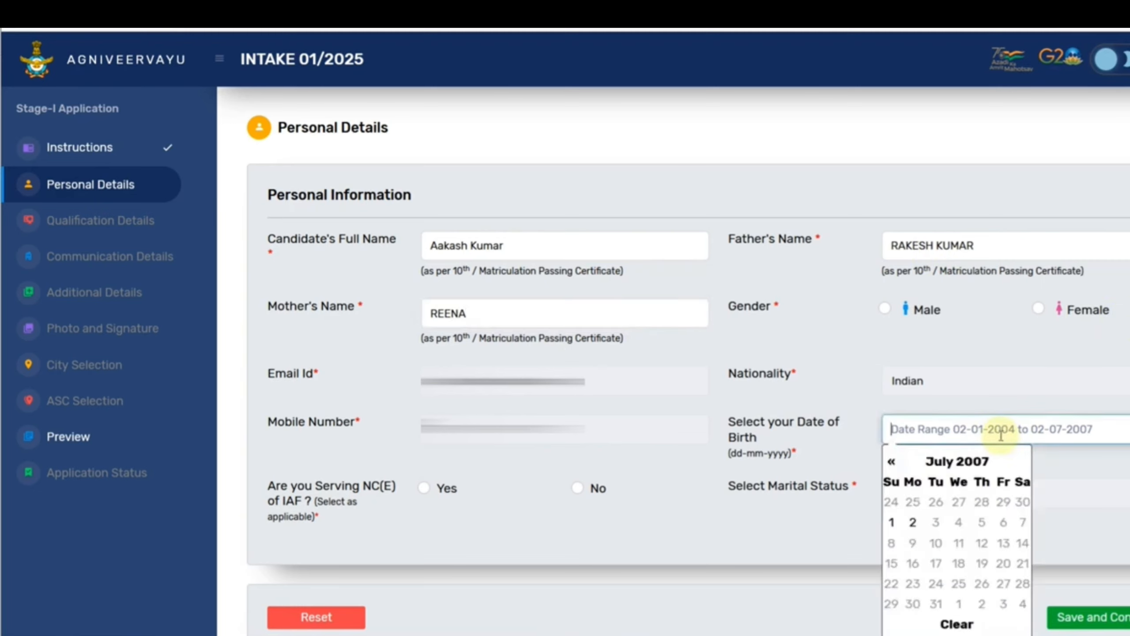
{"action": "left_click", "coordinate": [892, 461]}
{"action": "left_click", "coordinate": [892, 462]}
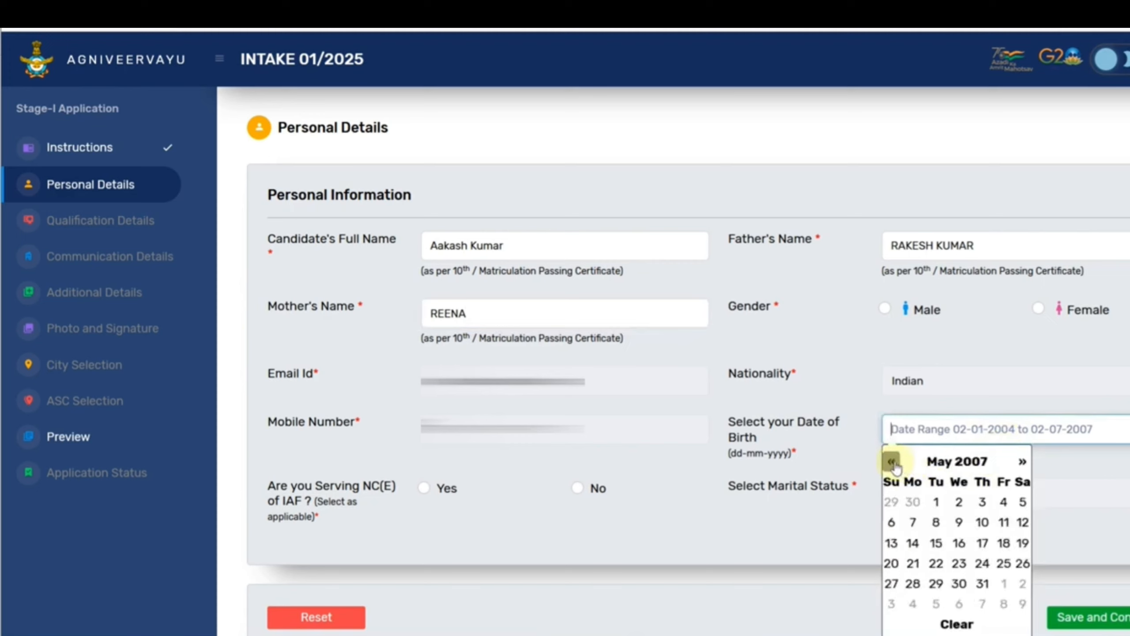
{"action": "left_click", "coordinate": [892, 461]}
{"action": "left_click", "coordinate": [892, 462]}
{"action": "left_click", "coordinate": [892, 462]}
{"action": "left_click", "coordinate": [892, 462]}
{"action": "left_click", "coordinate": [892, 462]}
{"action": "left_click", "coordinate": [893, 461]}
{"action": "left_click", "coordinate": [892, 462]}
{"action": "left_click", "coordinate": [892, 462]}
{"action": "left_click", "coordinate": [892, 461]}
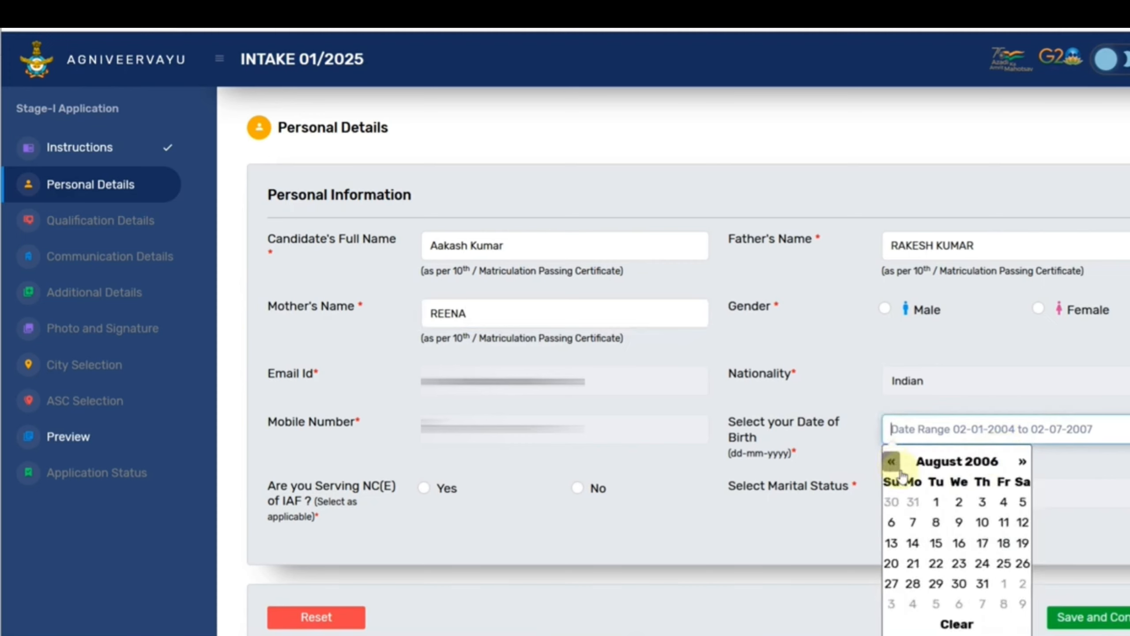
{"action": "left_click", "coordinate": [892, 463]}
{"action": "left_click", "coordinate": [892, 463]}
{"action": "left_click", "coordinate": [892, 463]}
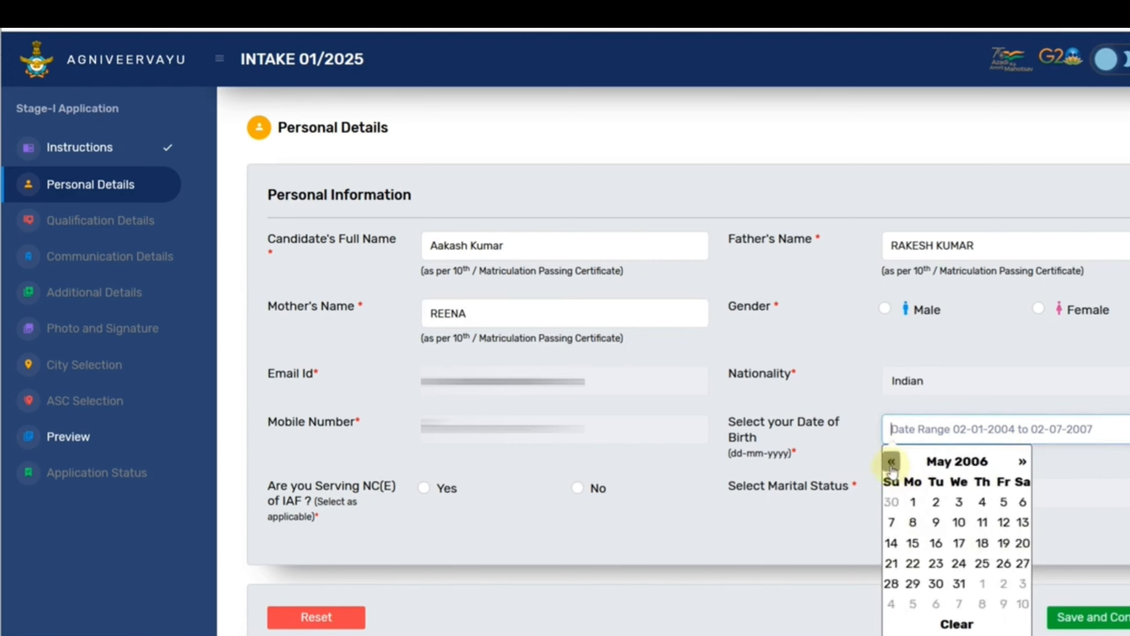
{"action": "left_click", "coordinate": [892, 463]}
{"action": "left_click", "coordinate": [892, 463]}
{"action": "left_click", "coordinate": [892, 463]}
{"action": "left_click", "coordinate": [892, 463]}
{"action": "double_click", "coordinate": [892, 463]}
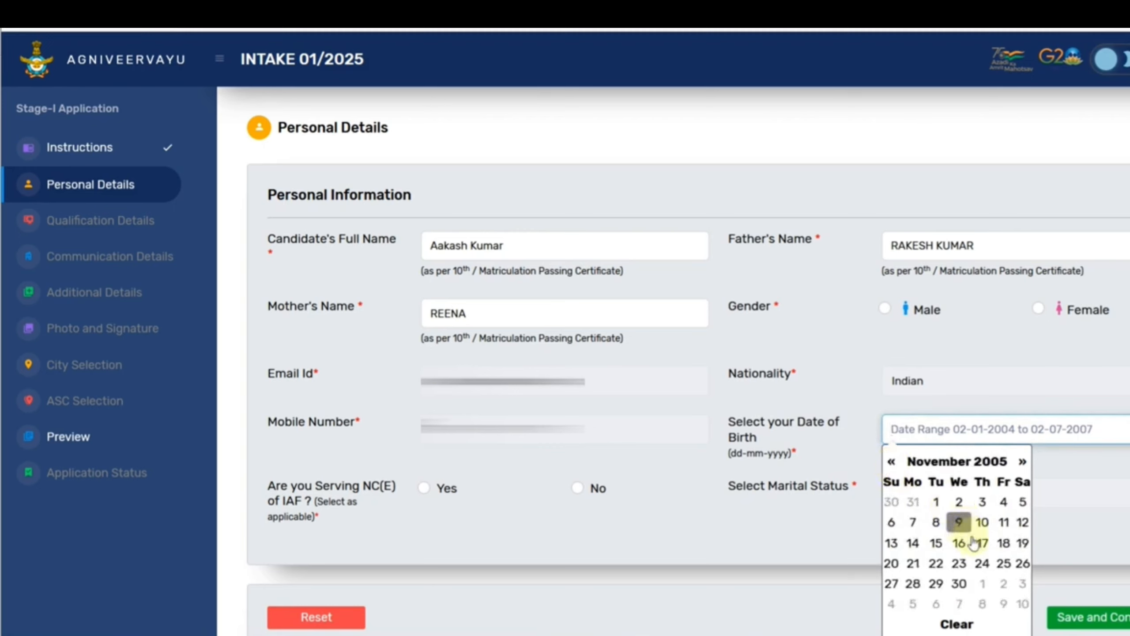
{"action": "left_click", "coordinate": [1007, 548]}
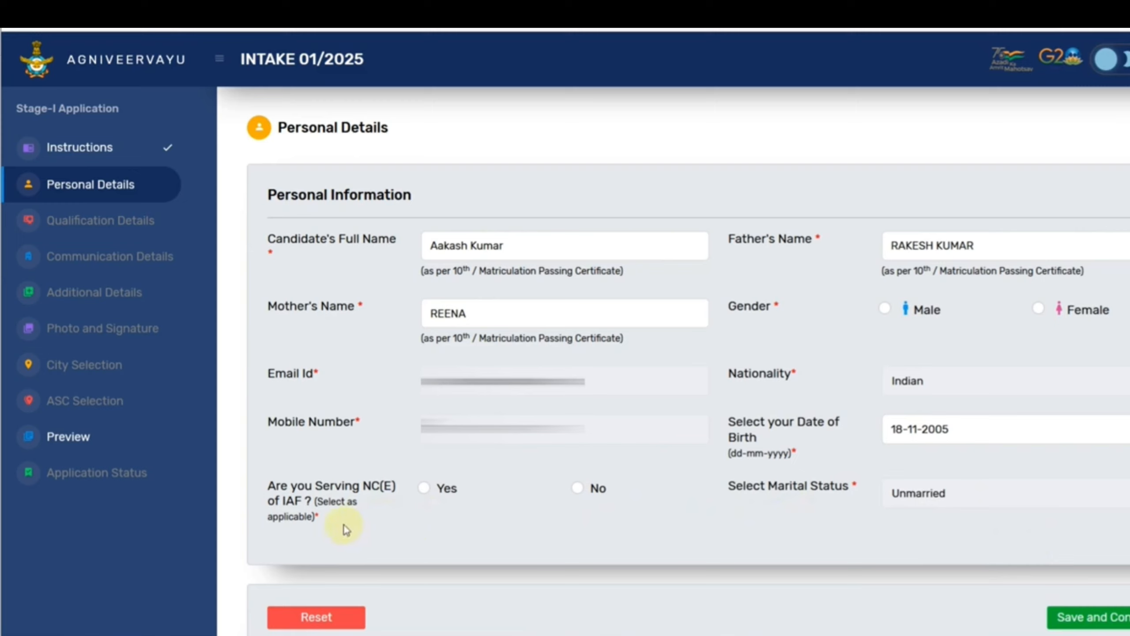
Declare not serving in NC(E) of IAF and save the personal details.
{"action": "left_click", "coordinate": [577, 488]}
{"action": "left_click", "coordinate": [917, 495]}
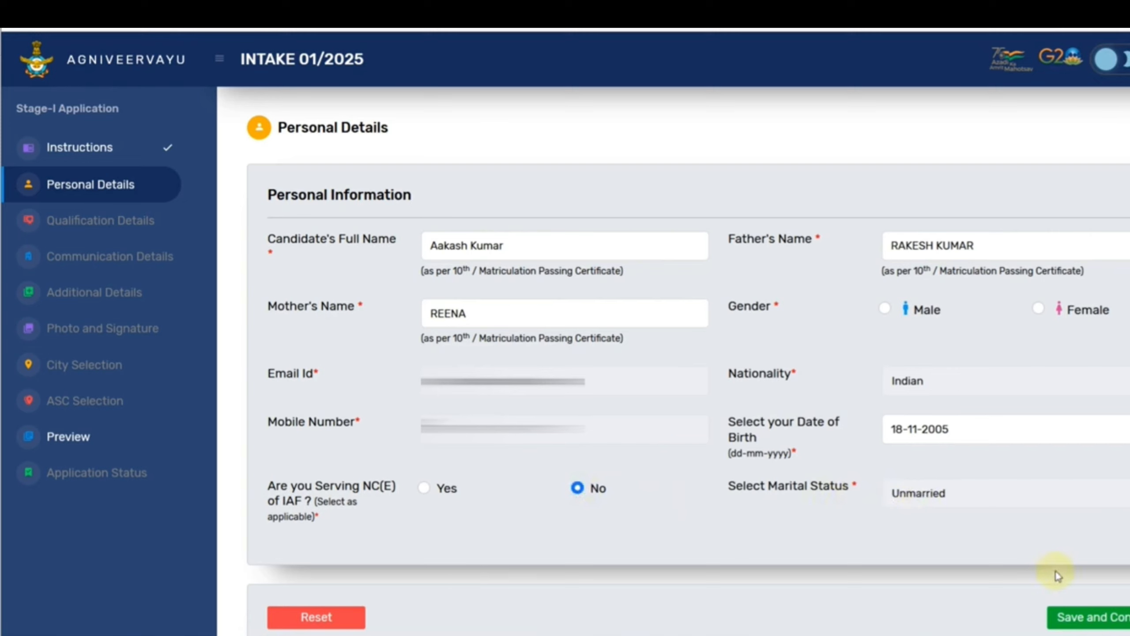
{"action": "left_click", "coordinate": [1077, 617]}
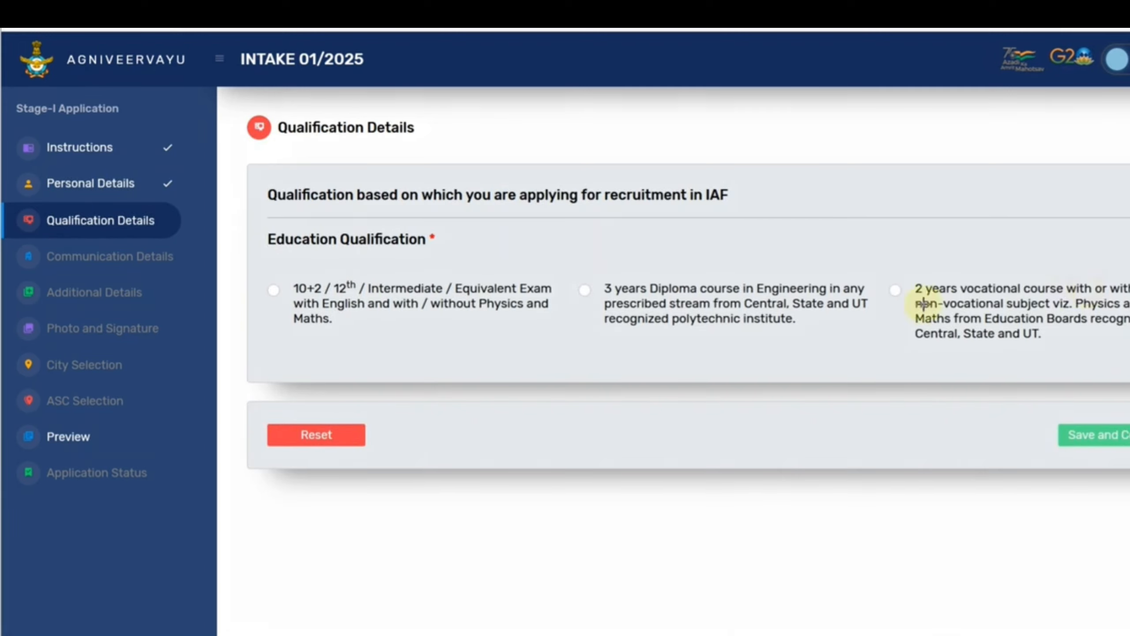
Outline the three qualification options, then select 10+2 / 12th / Intermediate.
{"action": "mouse_move", "coordinate": [286, 276]}
{"action": "left_mouse_down"}
{"action": "mouse_move", "coordinate": [459, 331]}
{"action": "mouse_move", "coordinate": [561, 338]}
{"action": "left_mouse_up"}
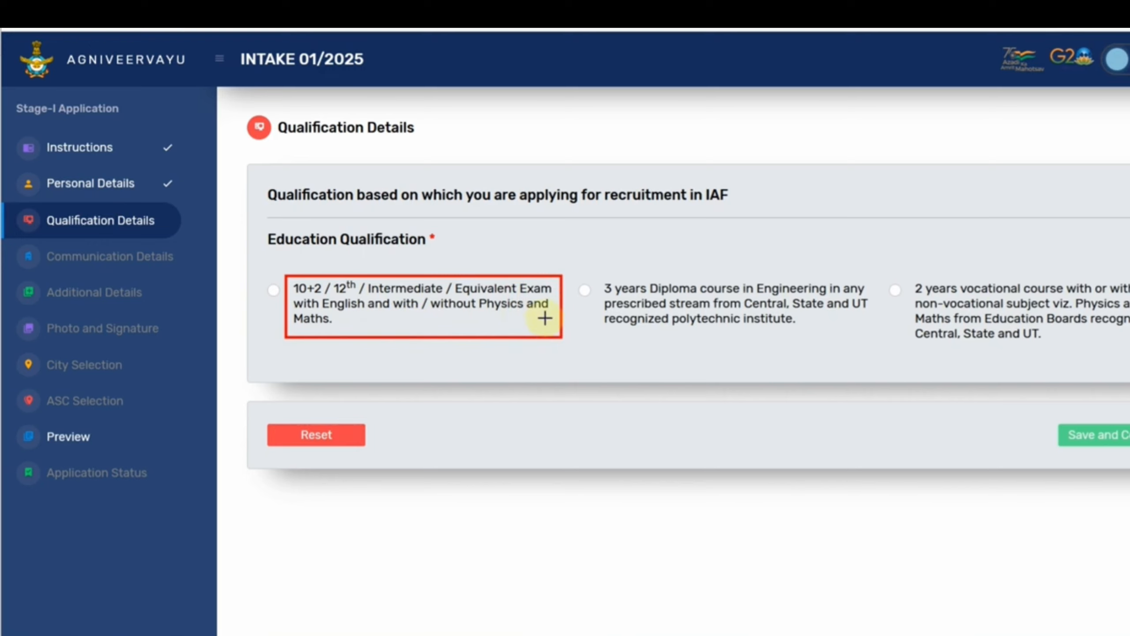
{"action": "mouse_move", "coordinate": [600, 278]}
{"action": "left_mouse_down"}
{"action": "mouse_move", "coordinate": [739, 330]}
{"action": "mouse_move", "coordinate": [875, 339]}
{"action": "left_mouse_up"}
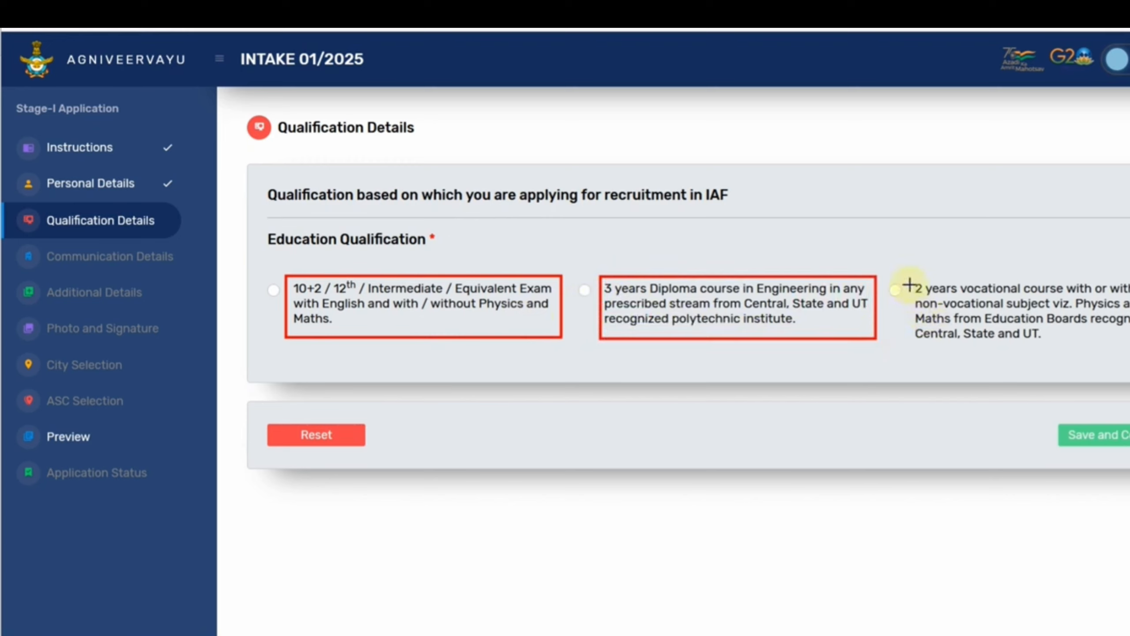
{"action": "mouse_move", "coordinate": [906, 282]}
{"action": "left_mouse_down"}
{"action": "mouse_move", "coordinate": [1033, 348]}
{"action": "mouse_move", "coordinate": [1129, 359]}
{"action": "left_mouse_up"}
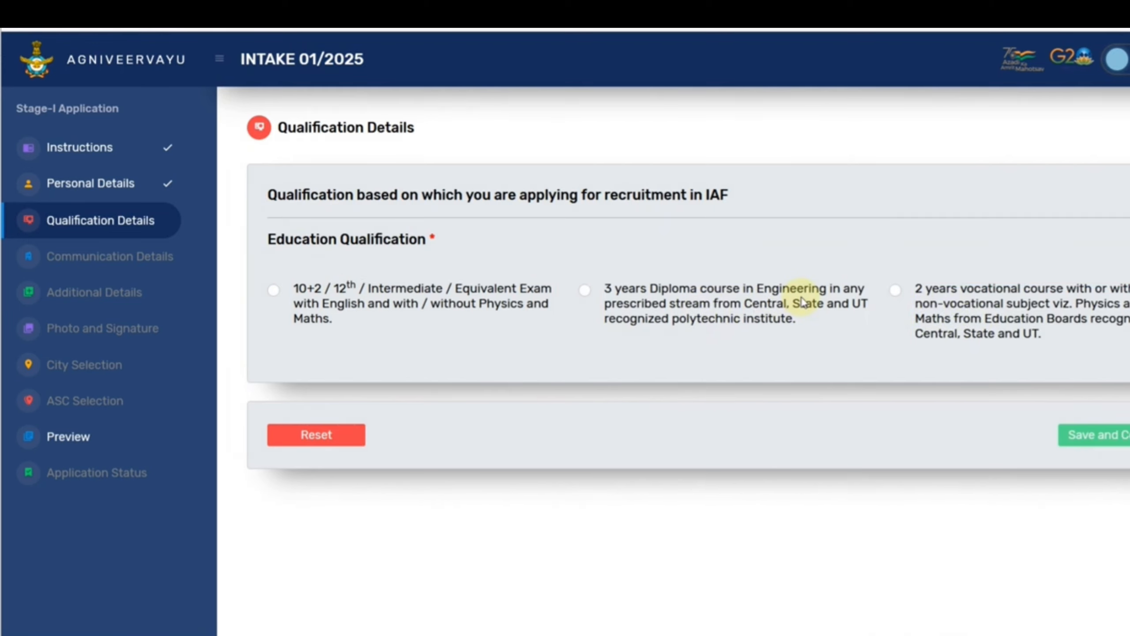
{"action": "left_click", "coordinate": [274, 290]}
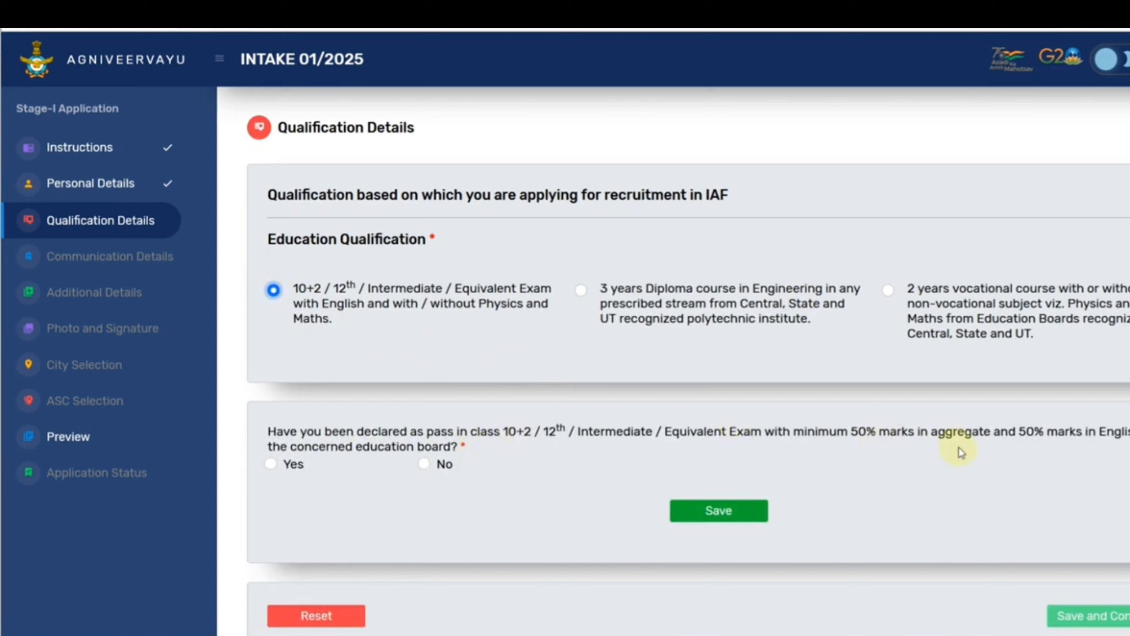
Answer Yes to the 50% marks question, then switch to the 3-year diploma and confirm passing it.
{"action": "left_click", "coordinate": [270, 464]}
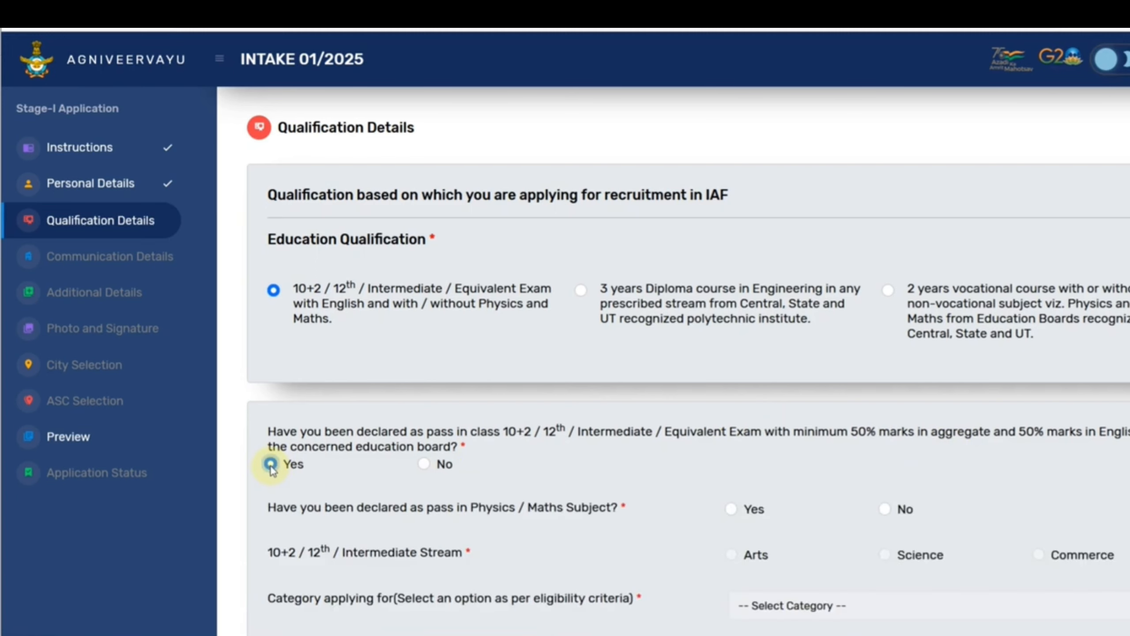
{"action": "scroll", "coordinate": [577, 529], "scroll_direction": "down", "scroll_amount": 3}
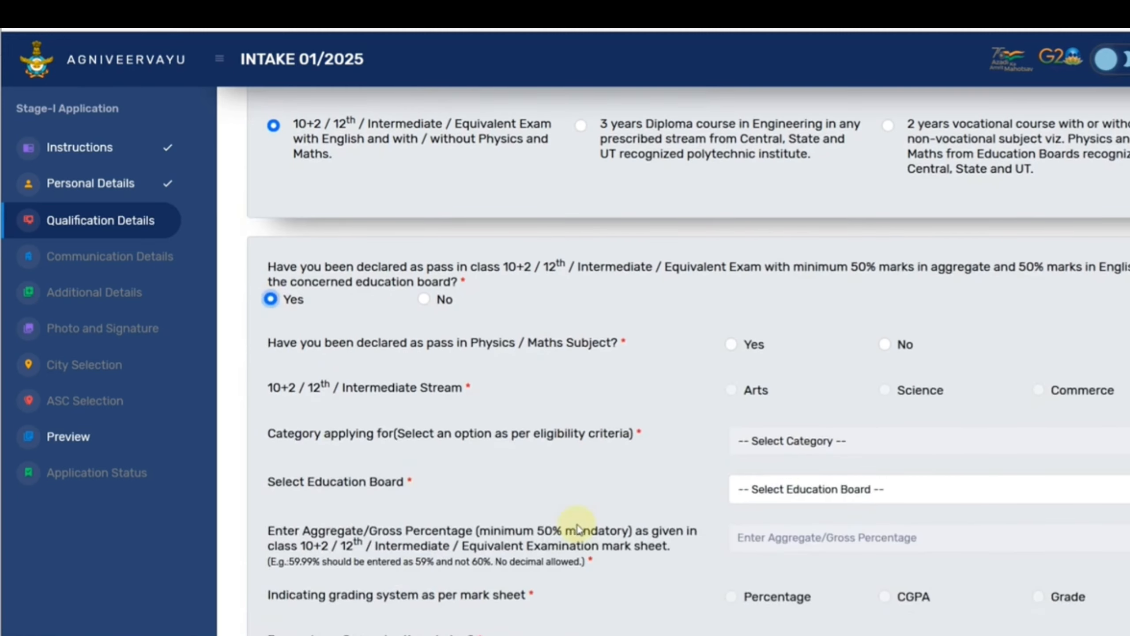
{"action": "scroll", "coordinate": [577, 529], "scroll_direction": "up", "scroll_amount": 3}
{"action": "left_click", "coordinate": [579, 292]}
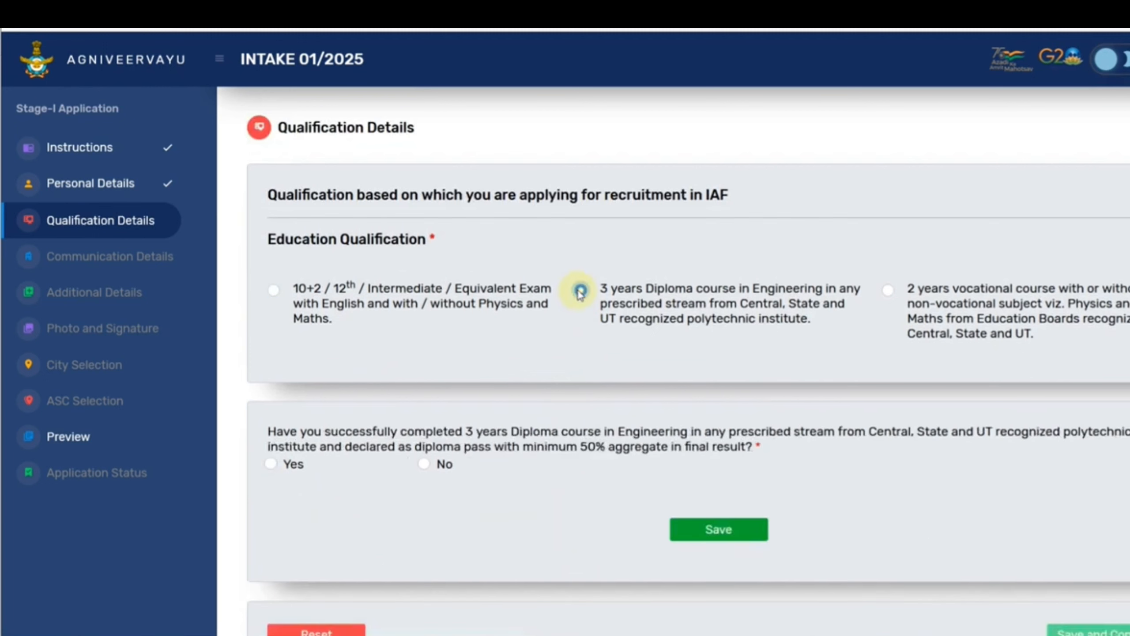
{"action": "left_click", "coordinate": [272, 465]}
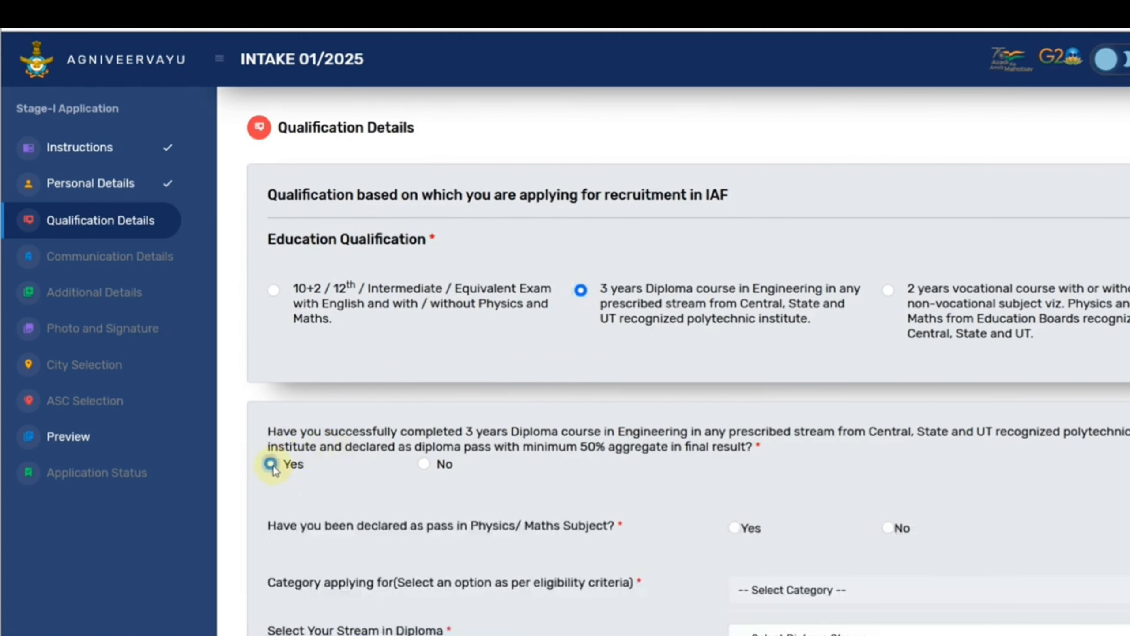
{"action": "scroll", "coordinate": [479, 463], "scroll_direction": "down", "scroll_amount": 3}
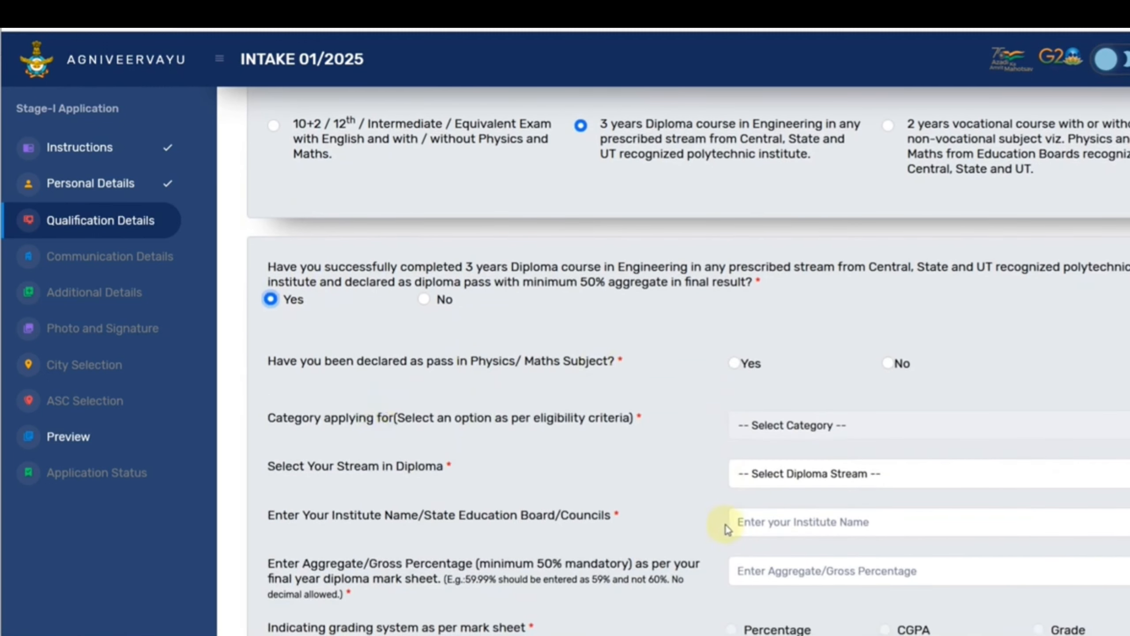
{"action": "scroll", "coordinate": [729, 537], "scroll_direction": "up", "scroll_amount": 2}
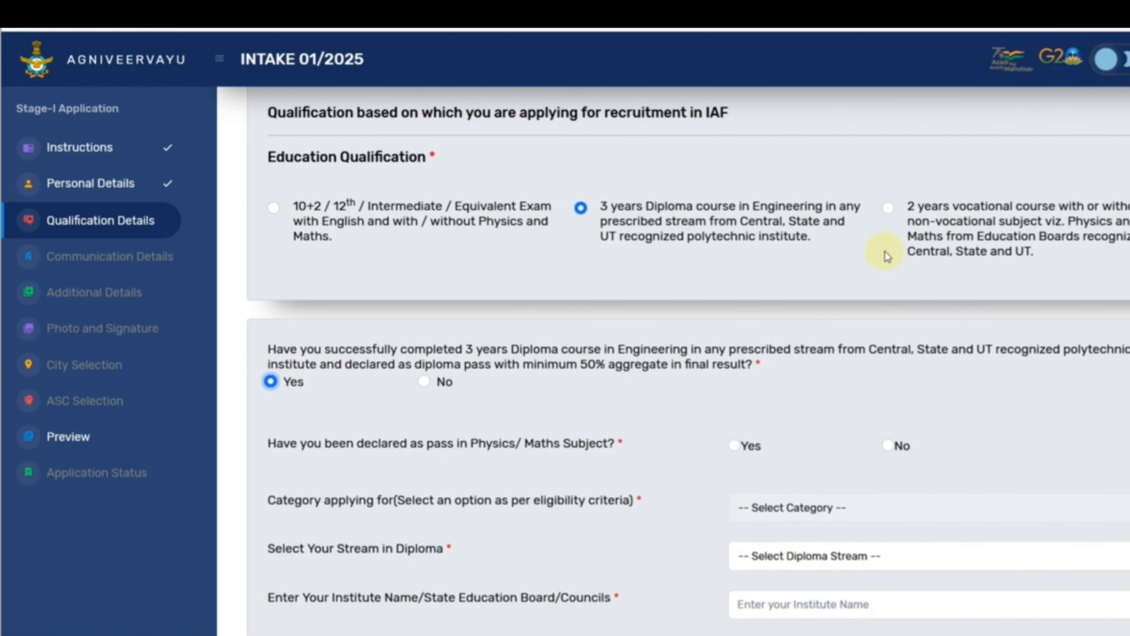
Try the 2-year vocational course with Other than Science Subjects as the category.
{"action": "left_click", "coordinate": [887, 210]}
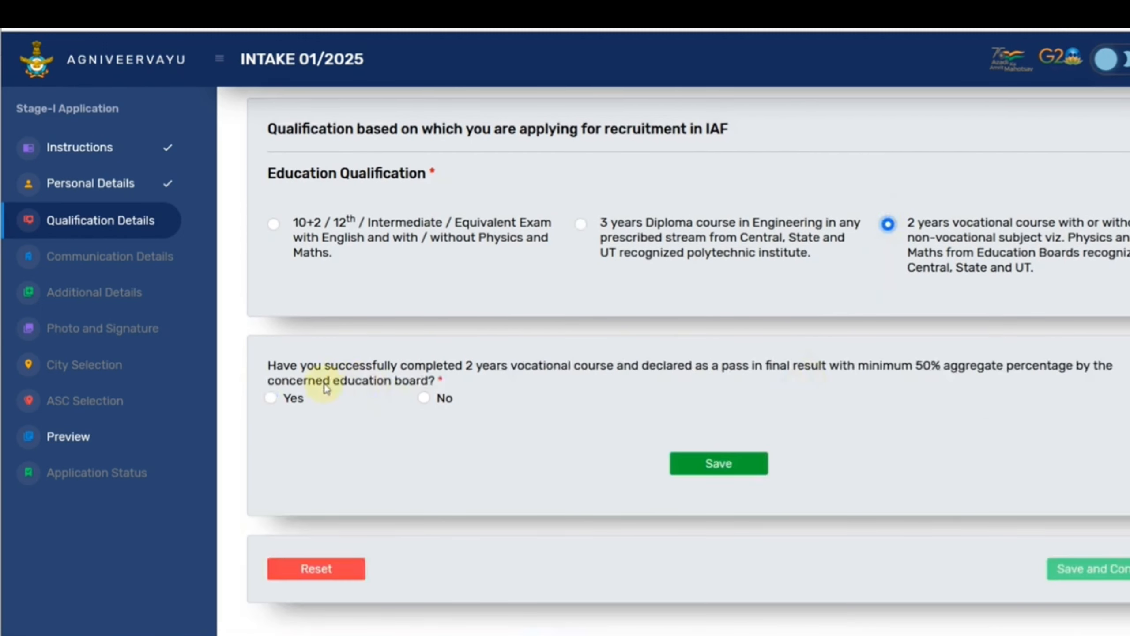
{"action": "left_click", "coordinate": [280, 401]}
{"action": "scroll", "coordinate": [566, 442], "scroll_direction": "down", "scroll_amount": 4}
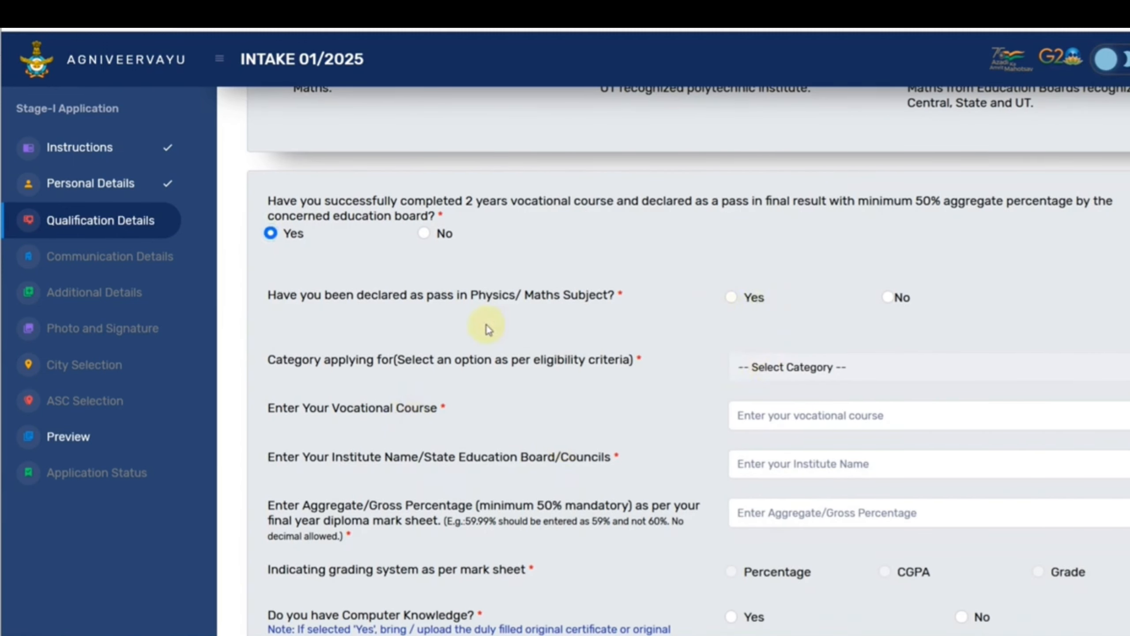
{"action": "left_click", "coordinate": [731, 297]}
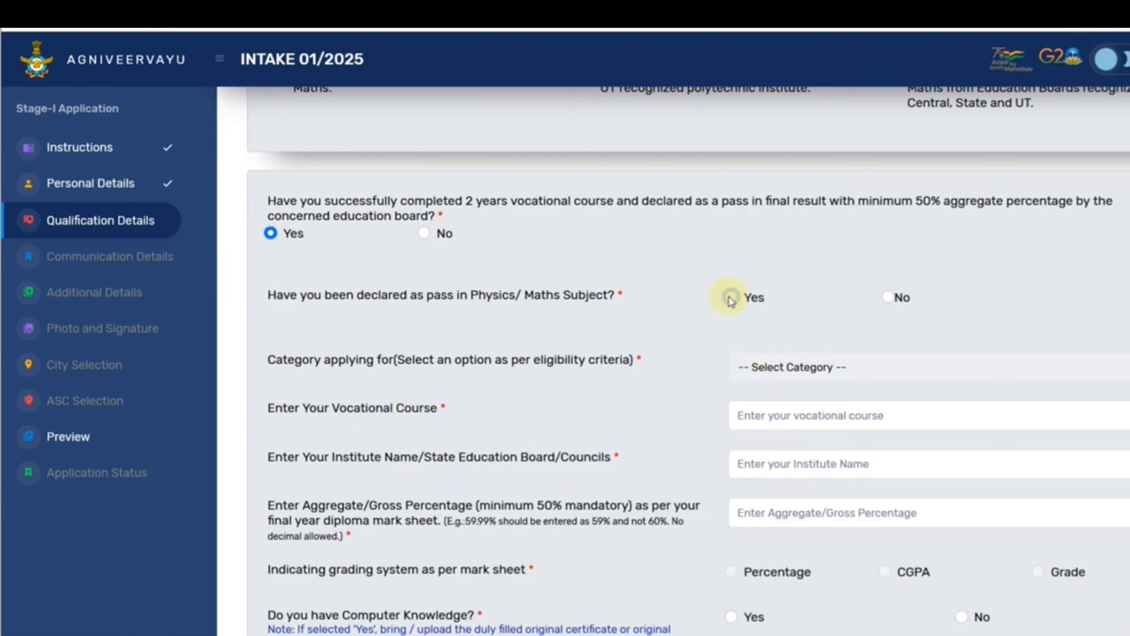
{"action": "left_click", "coordinate": [888, 297]}
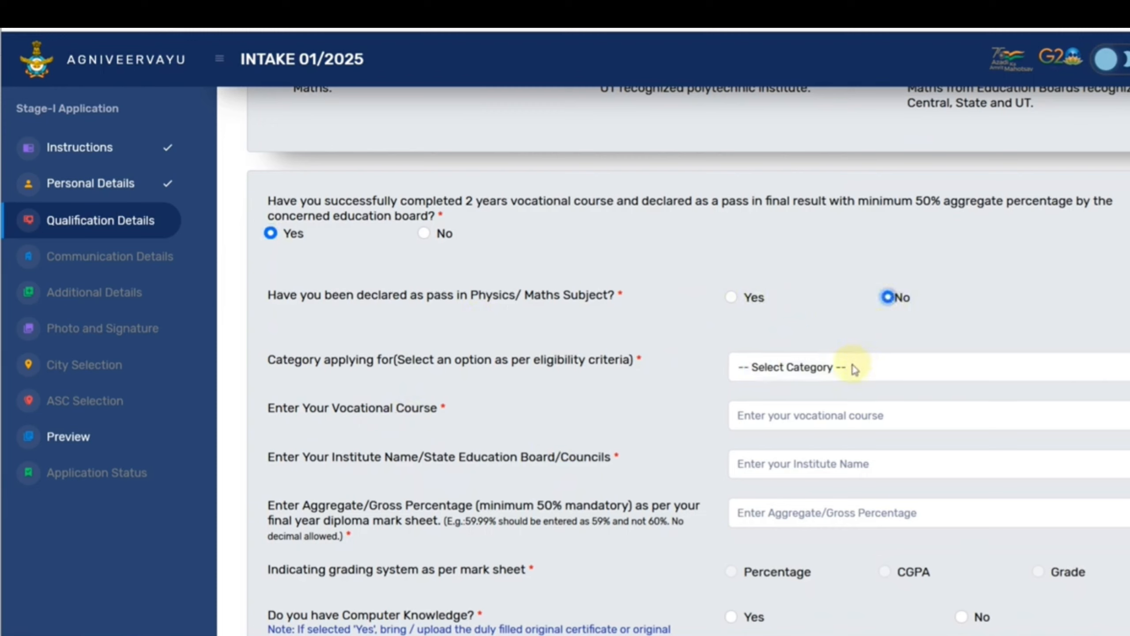
{"action": "left_click", "coordinate": [851, 368]}
{"action": "left_click", "coordinate": [827, 414]}
{"action": "left_click", "coordinate": [802, 419]}
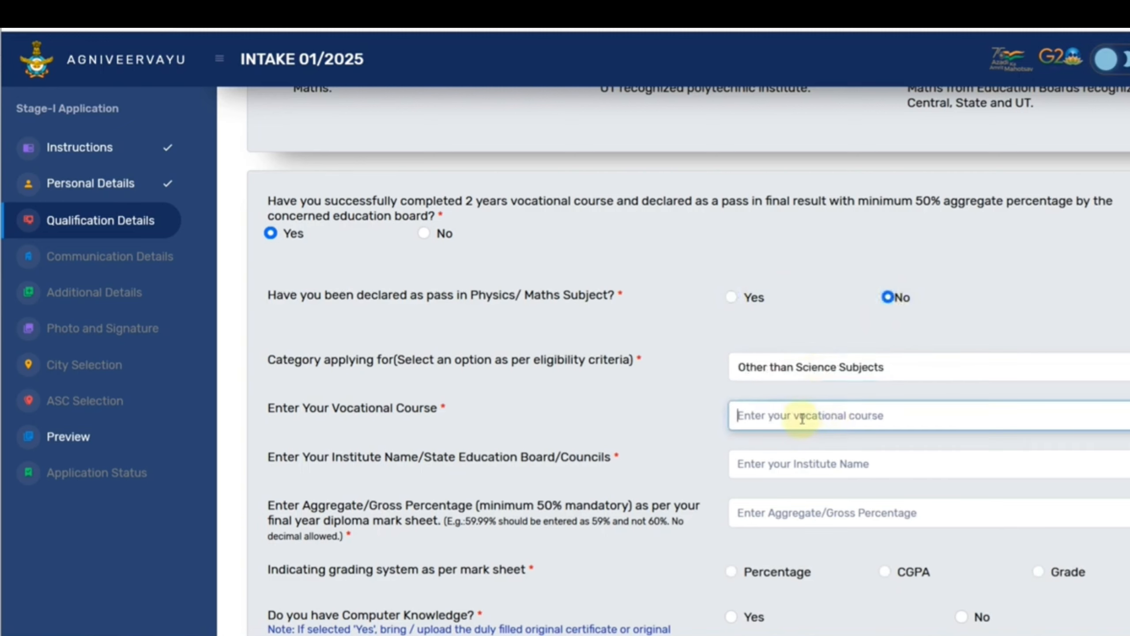
{"action": "scroll", "coordinate": [829, 534], "scroll_direction": "up", "scroll_amount": 4}
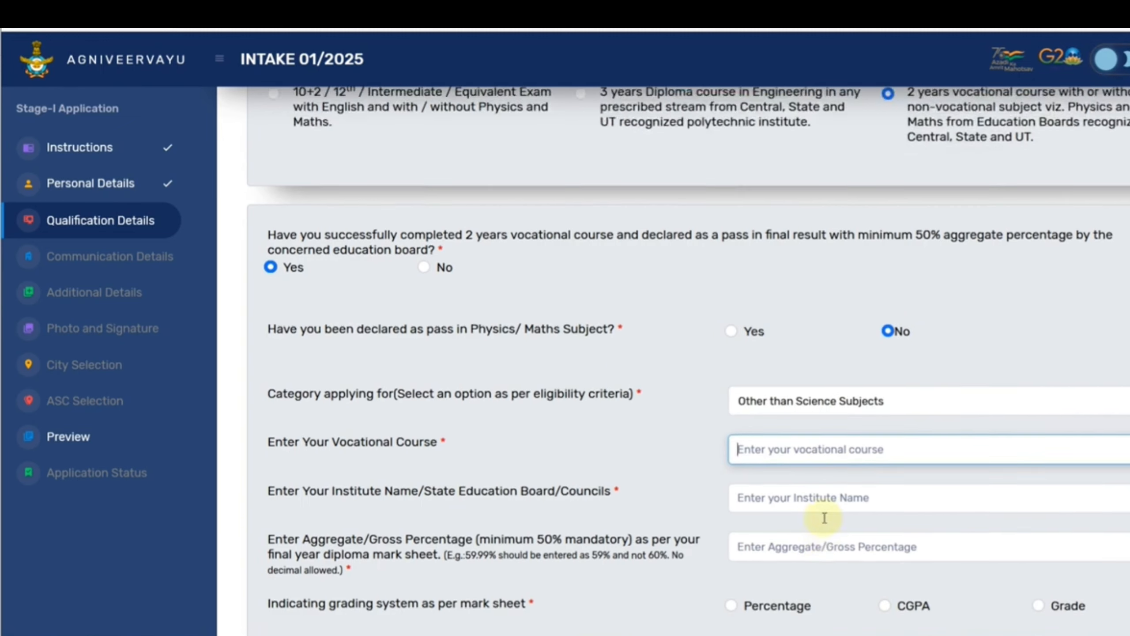
Return to the 3-year diploma, confirm passing, and test a No Physics/Maths answer, dismissing the alert.
{"action": "left_click", "coordinate": [581, 145]}
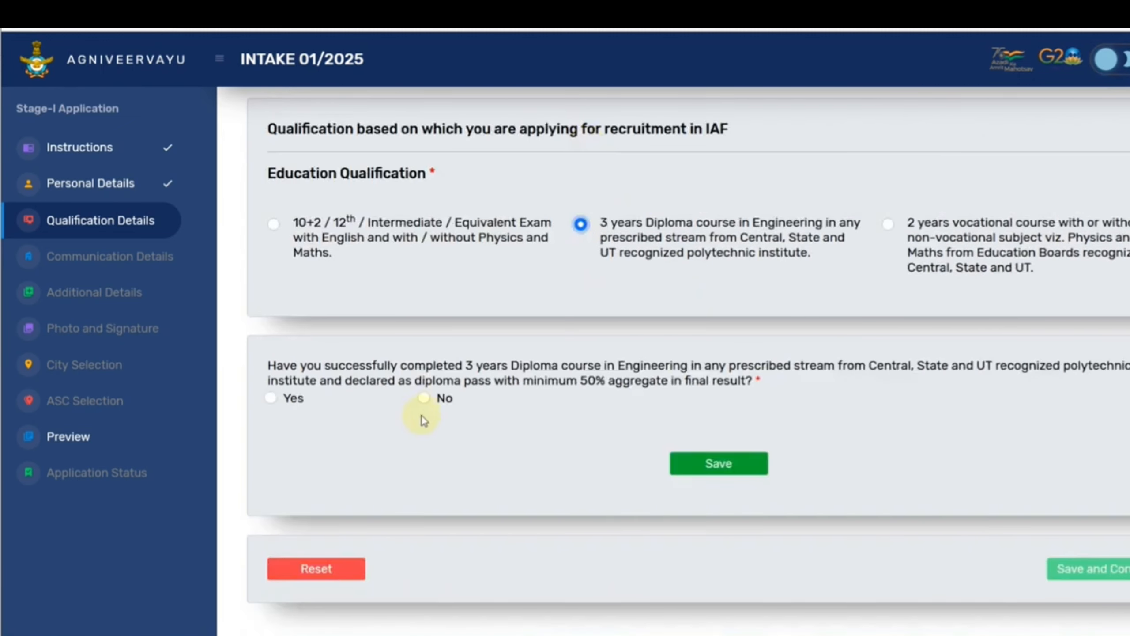
{"action": "left_click", "coordinate": [275, 398]}
{"action": "scroll", "coordinate": [654, 416], "scroll_direction": "down", "scroll_amount": 3}
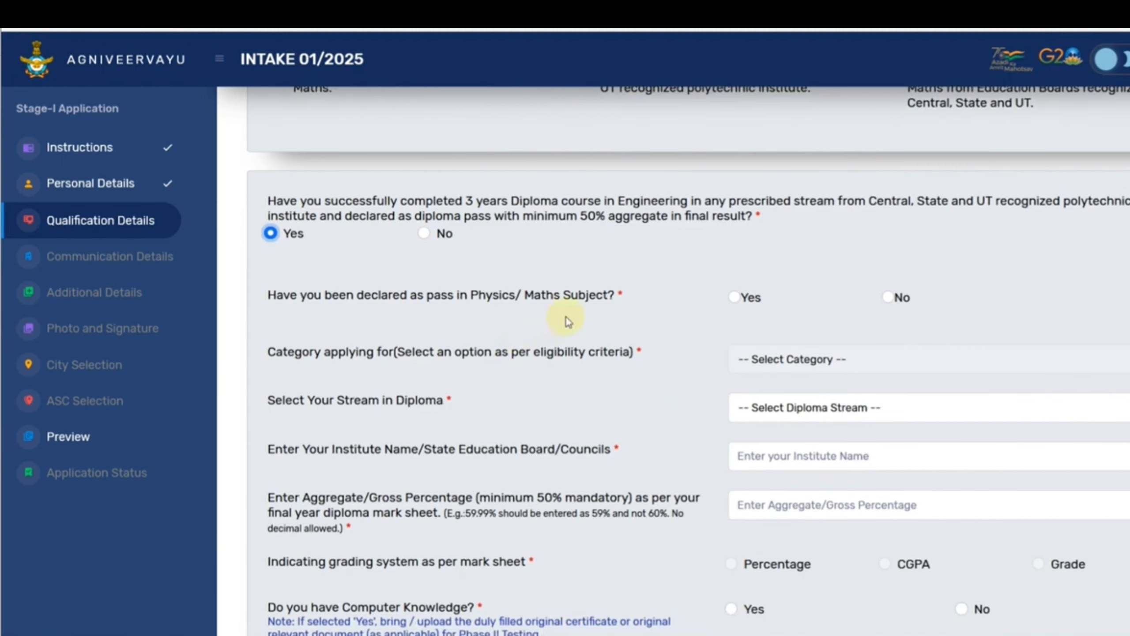
{"action": "left_click", "coordinate": [733, 297]}
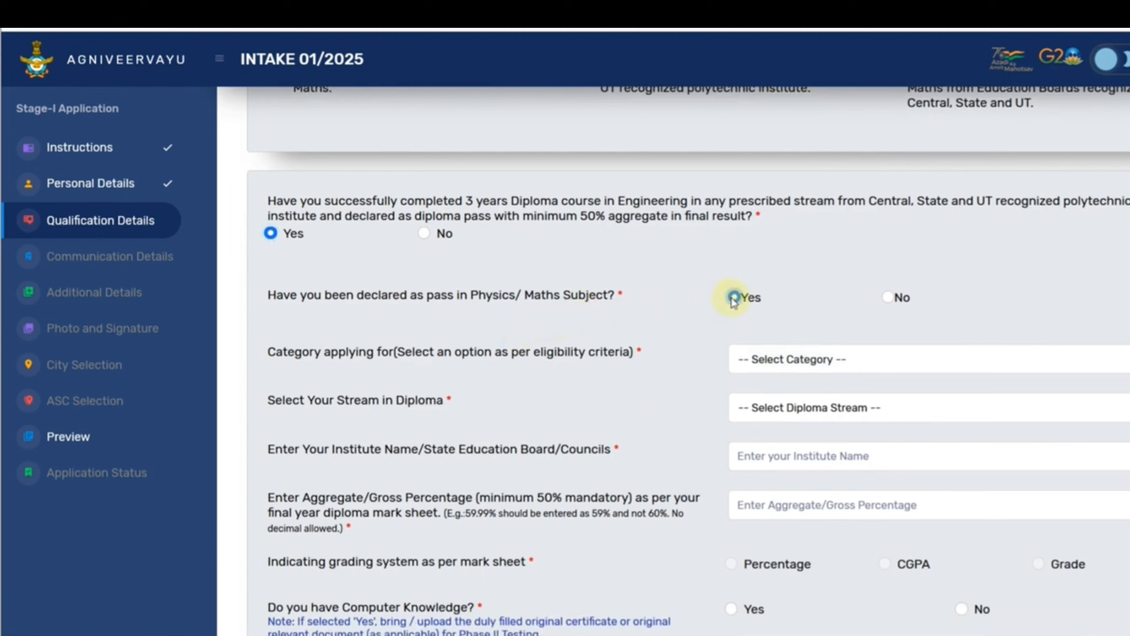
{"action": "left_click", "coordinate": [762, 356]}
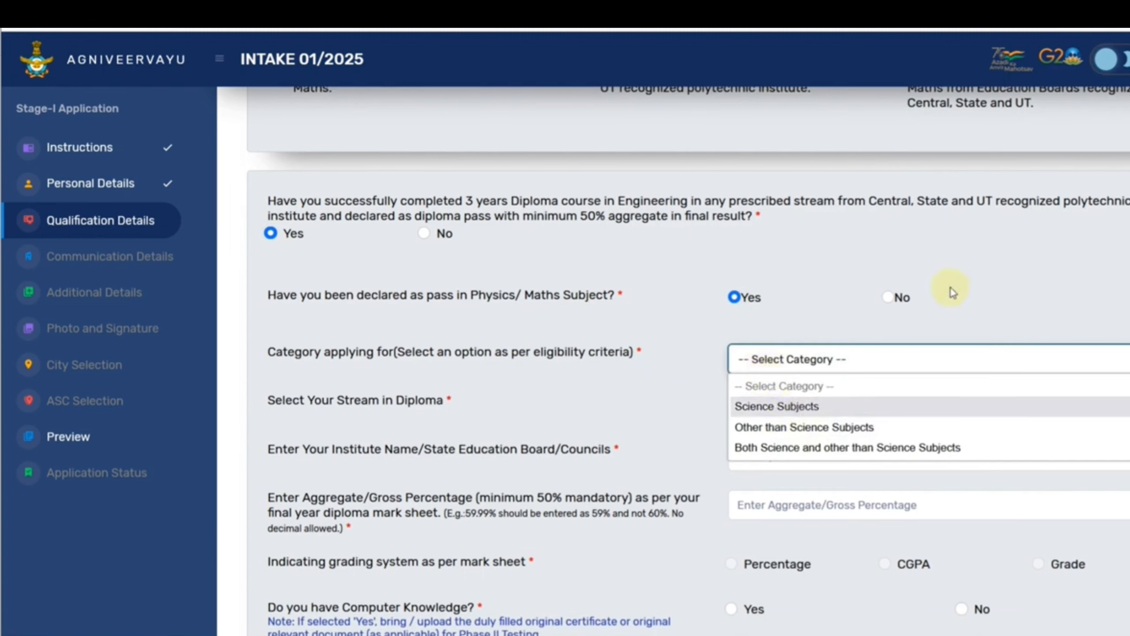
{"action": "left_click", "coordinate": [889, 297]}
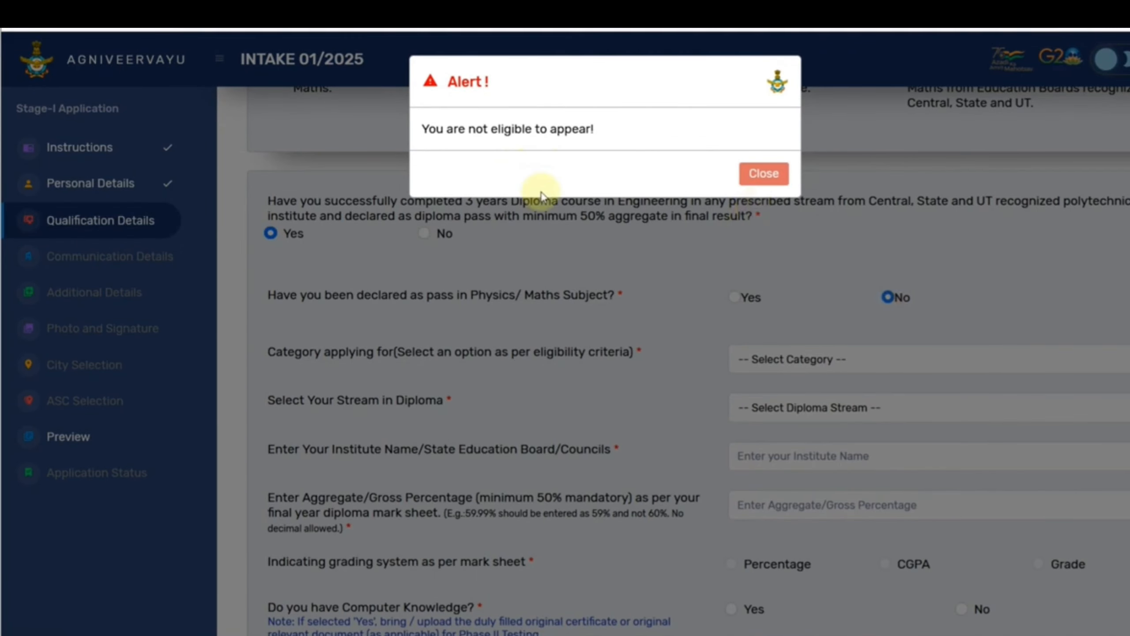
{"action": "left_click", "coordinate": [761, 176]}
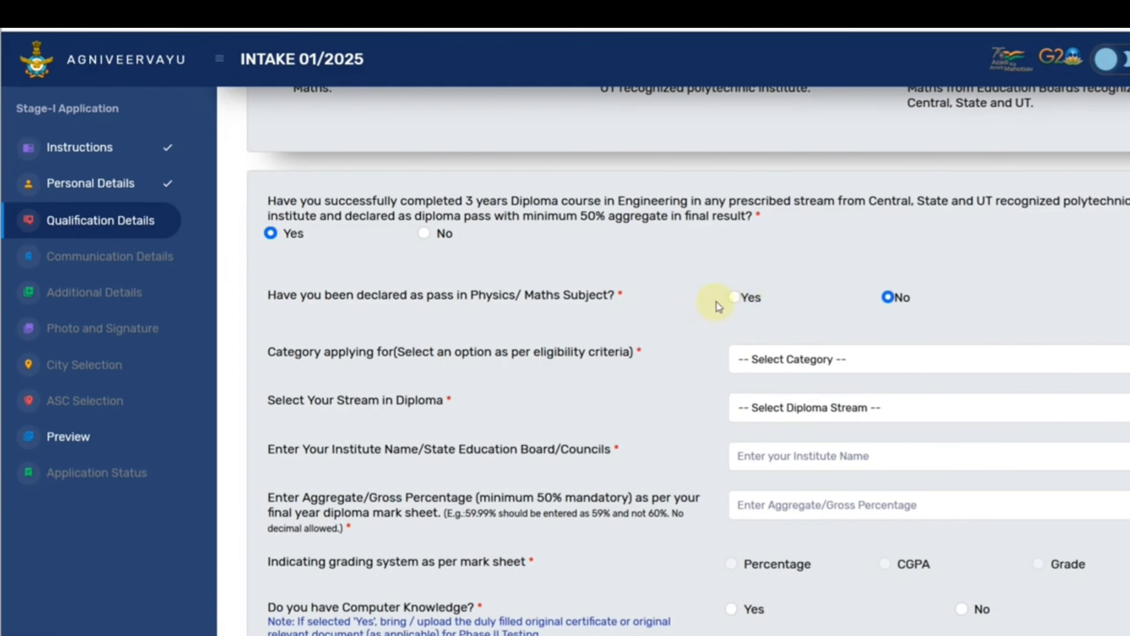
Answer Yes to the Physics/Maths question and set the category to Science Subjects.
{"action": "left_click", "coordinate": [735, 297]}
{"action": "left_click", "coordinate": [790, 360]}
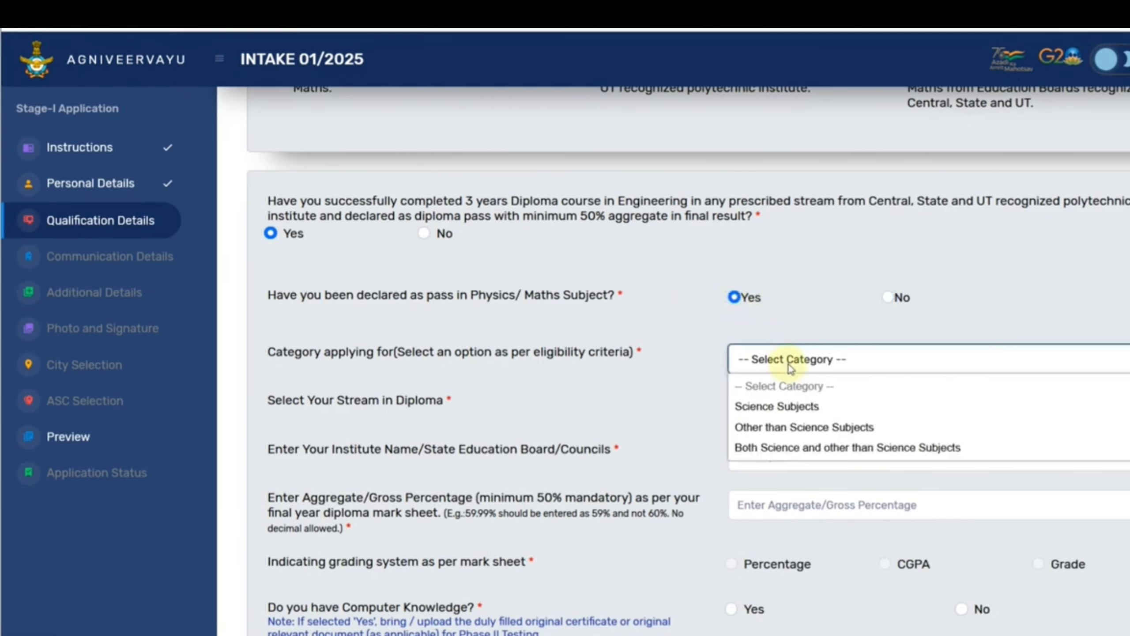
{"action": "left_click", "coordinate": [791, 404]}
{"action": "left_click", "coordinate": [785, 367]}
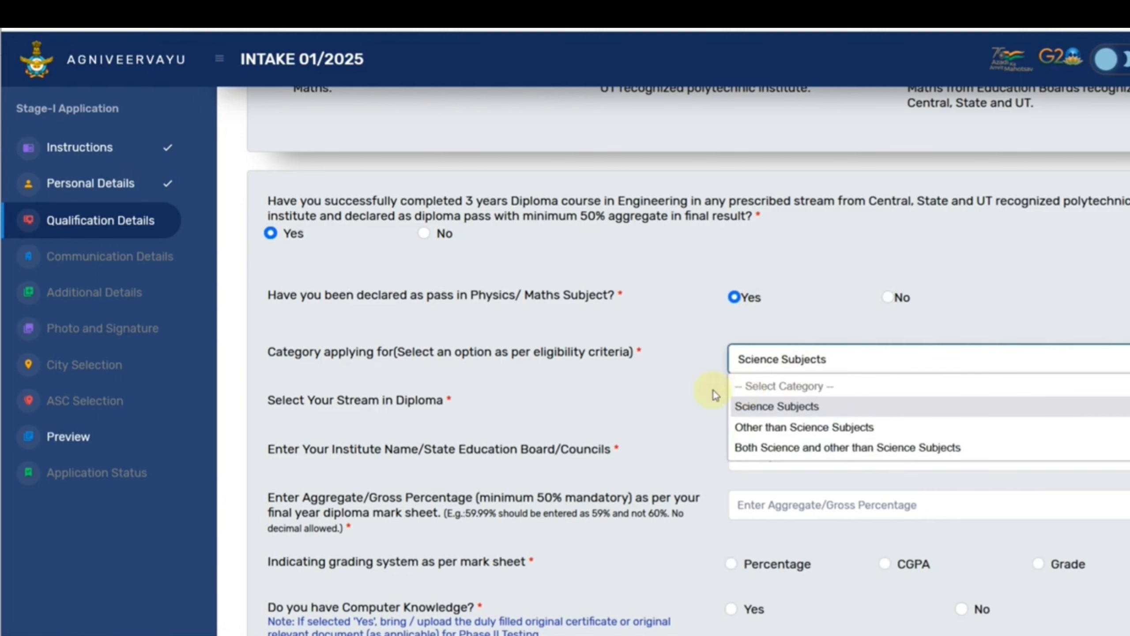
{"action": "left_click", "coordinate": [779, 408]}
{"action": "left_click", "coordinate": [779, 409]}
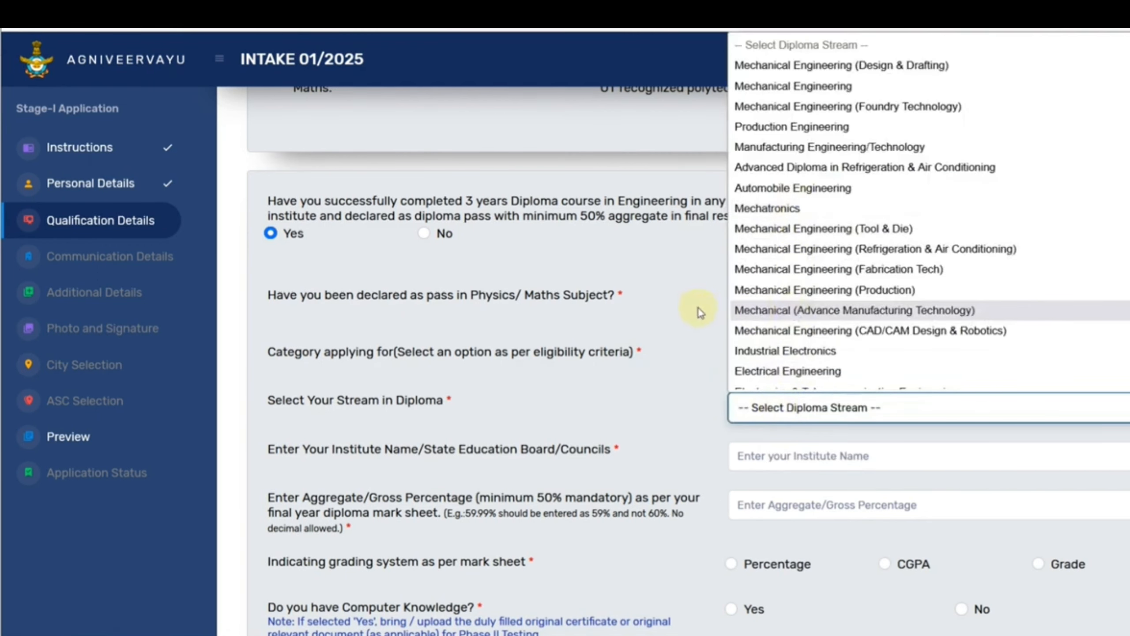
{"action": "left_click", "coordinate": [676, 311]}
{"action": "scroll", "coordinate": [651, 298], "scroll_direction": "up", "scroll_amount": 2}
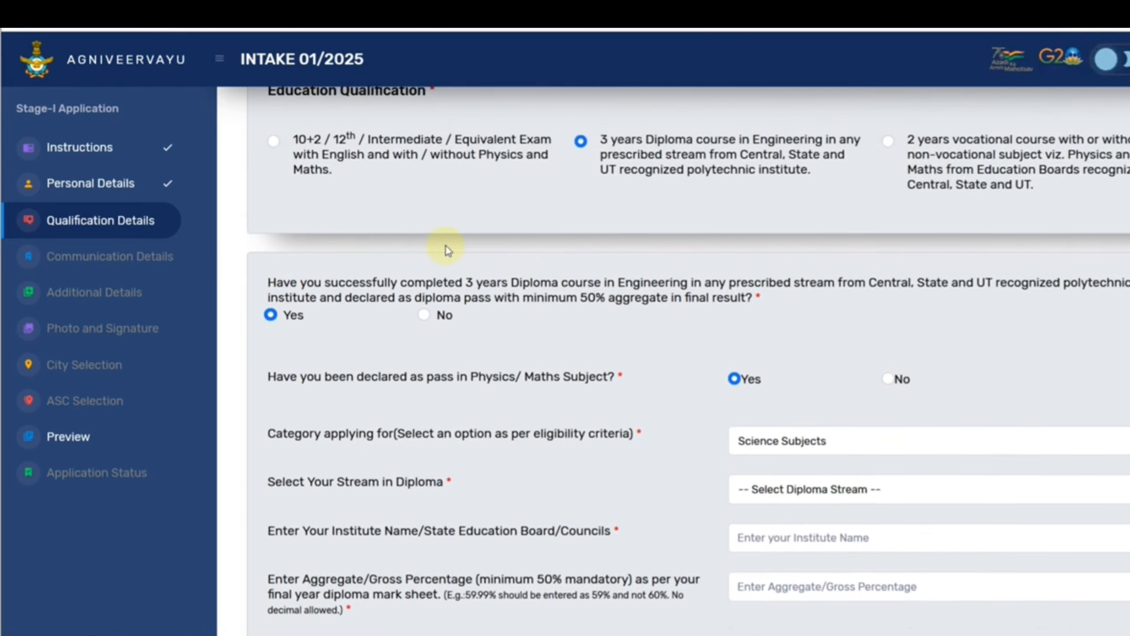
Switch to 10+2/12th, confirm passing, and try the Arts, Science and Commerce streams.
{"action": "left_click", "coordinate": [274, 147]}
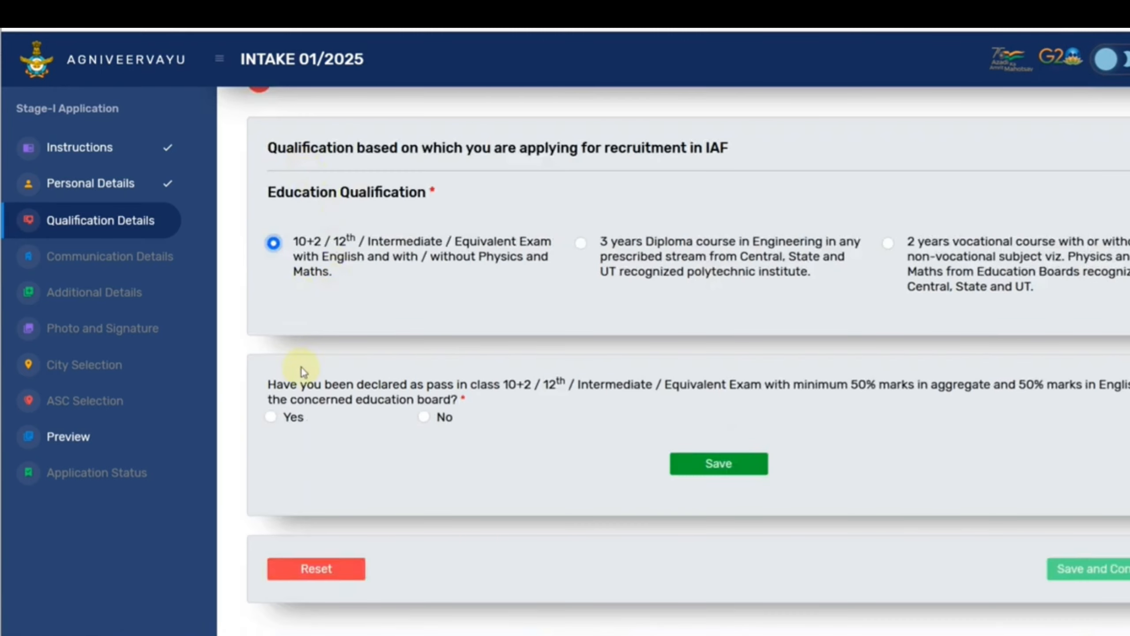
{"action": "left_click", "coordinate": [271, 417]}
{"action": "scroll", "coordinate": [541, 370], "scroll_direction": "down", "scroll_amount": 4}
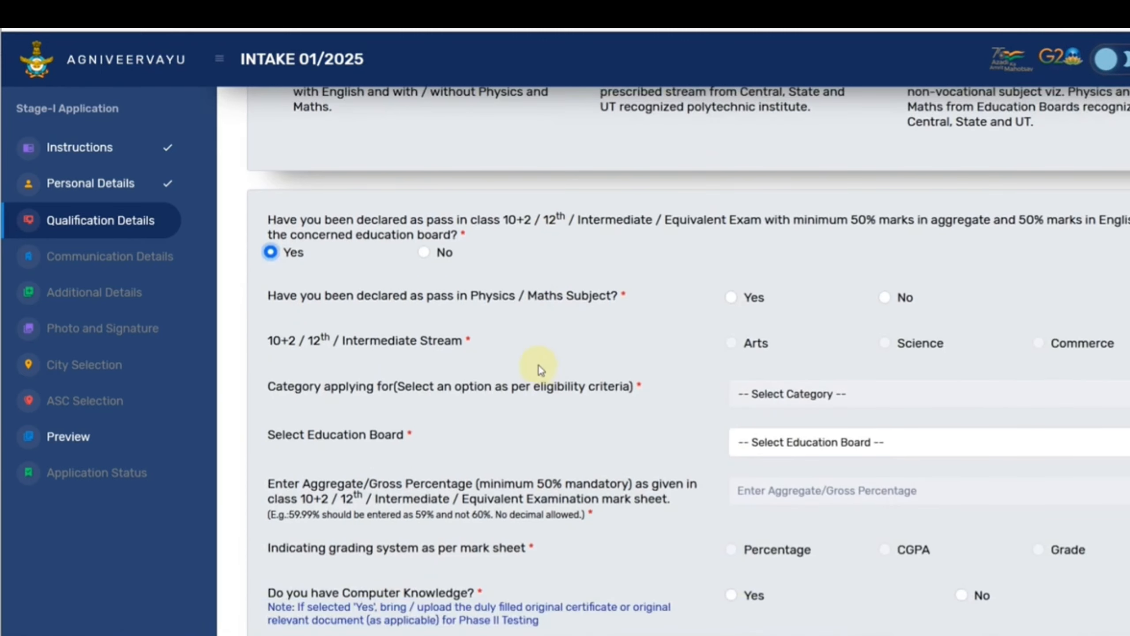
{"action": "left_click", "coordinate": [731, 298]}
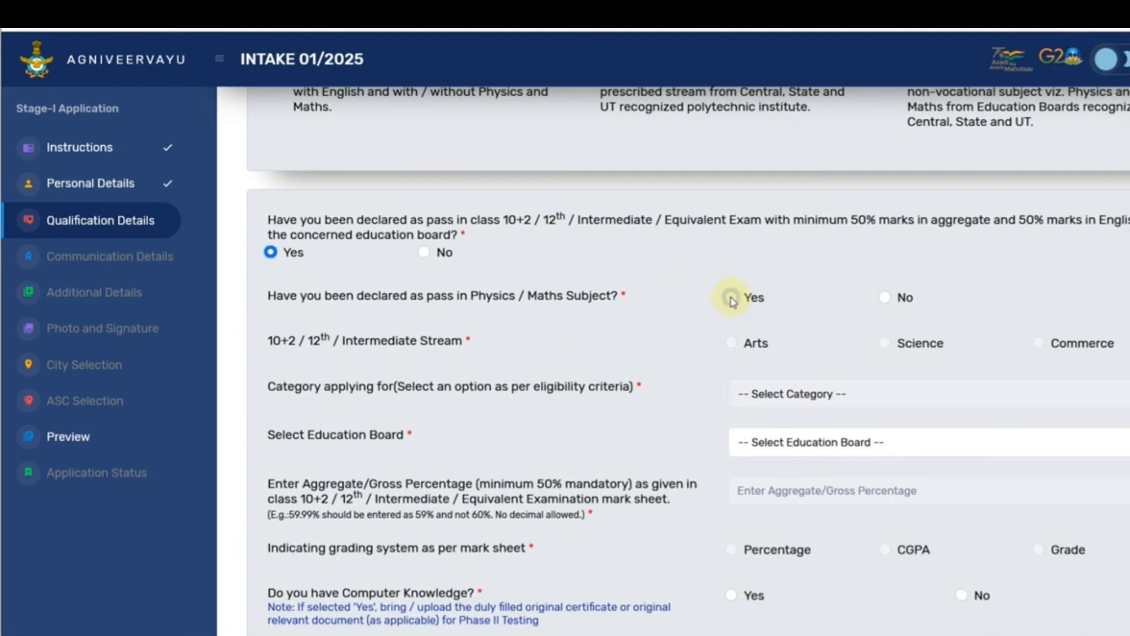
{"action": "left_click", "coordinate": [884, 298]}
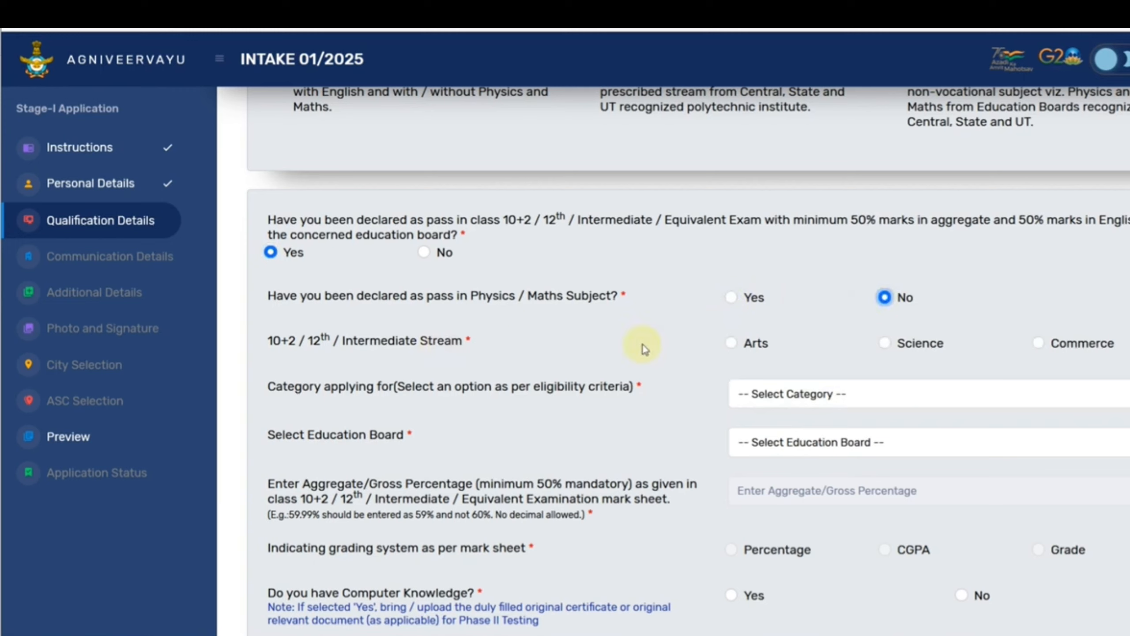
{"action": "left_click", "coordinate": [733, 342]}
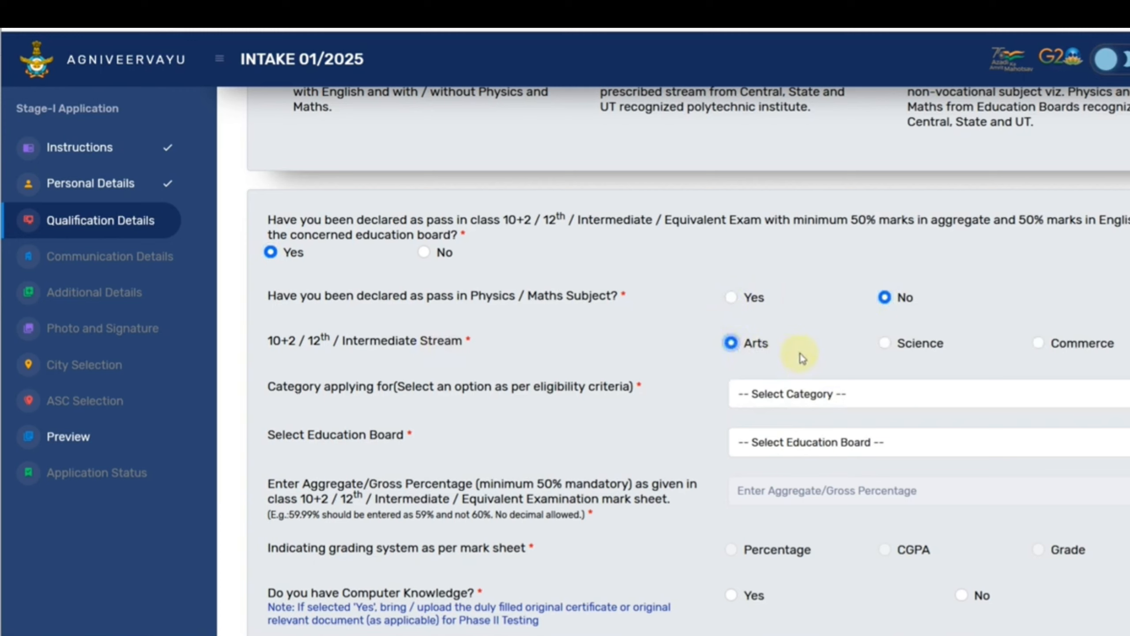
{"action": "left_click", "coordinate": [884, 347]}
{"action": "left_click", "coordinate": [1039, 347]}
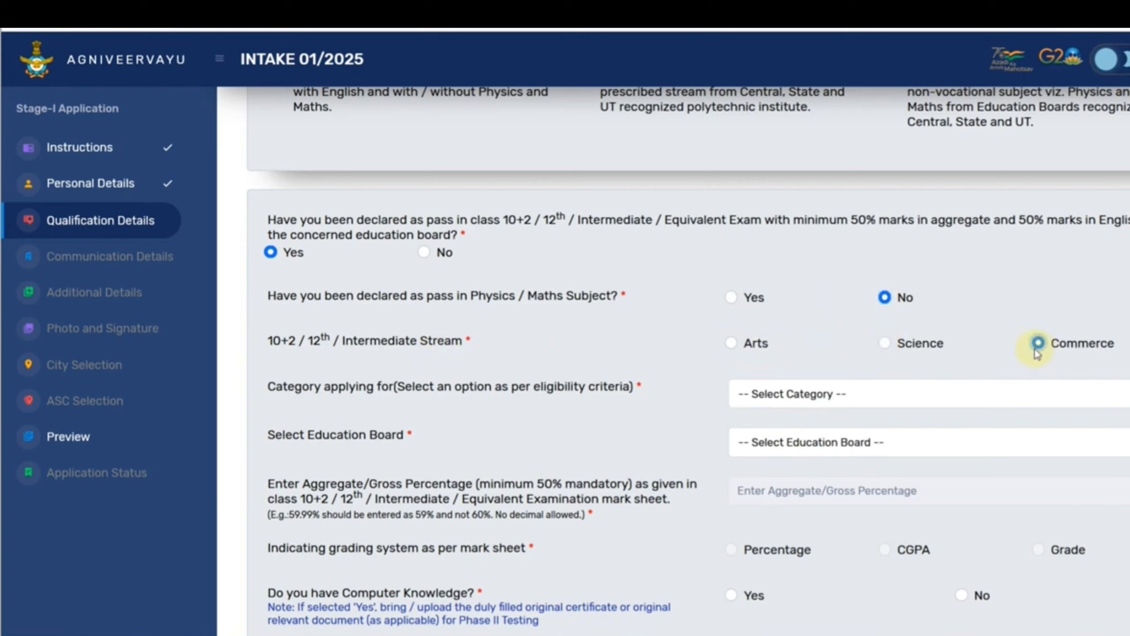
{"action": "left_click", "coordinate": [731, 343]}
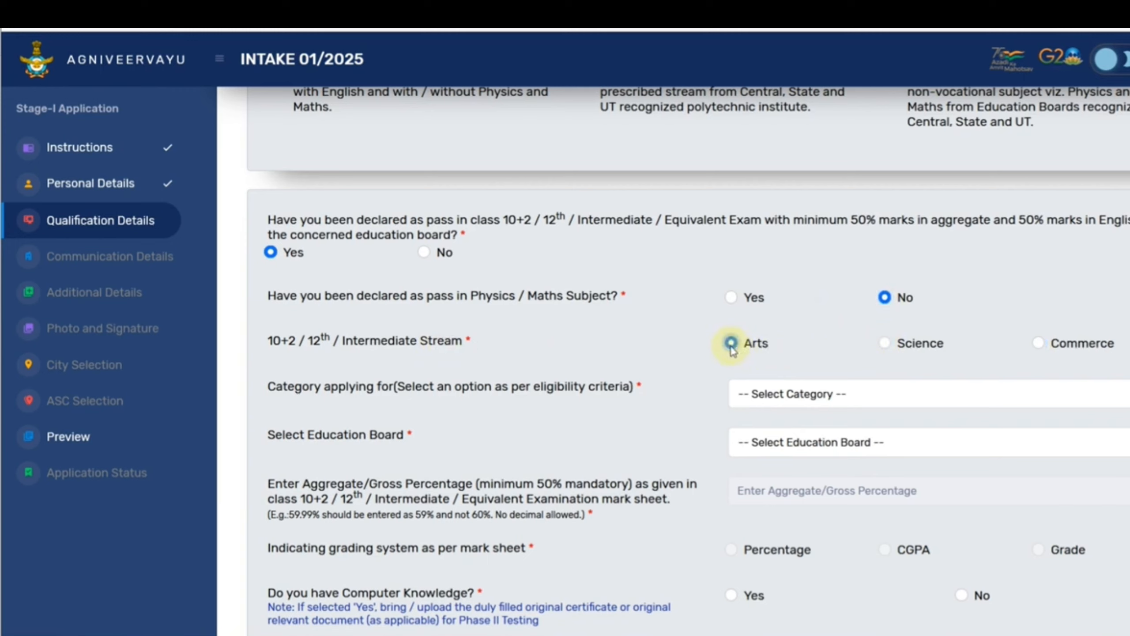
Set the category to Other than Science Subjects, browse the boards, then answer Yes to Physics/Maths.
{"action": "left_click", "coordinate": [785, 393]}
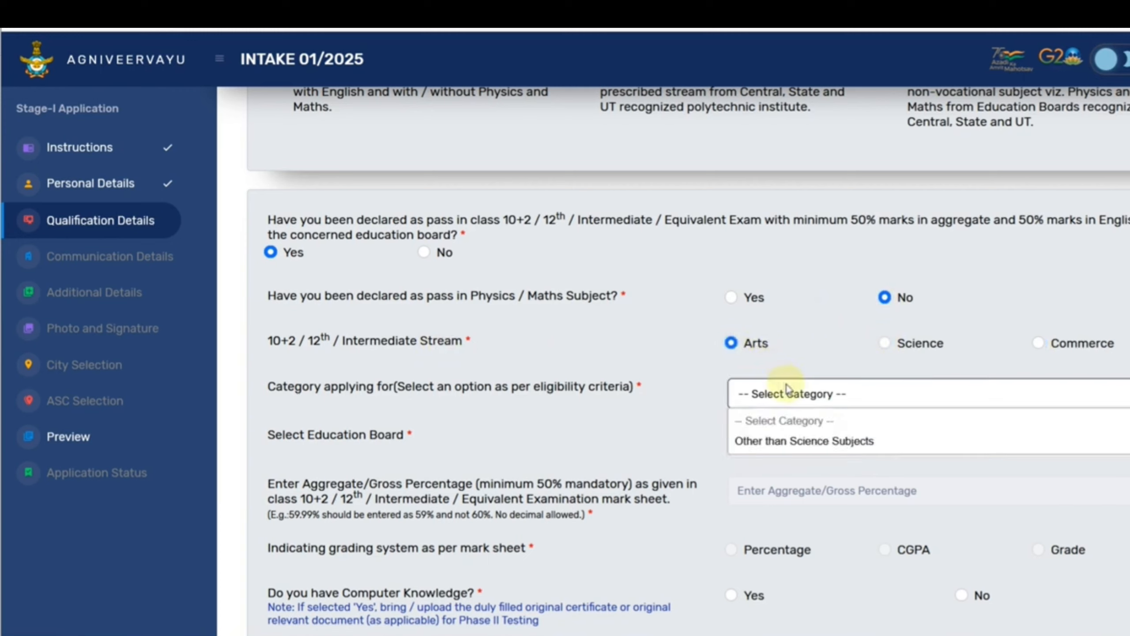
{"action": "left_click", "coordinate": [792, 440]}
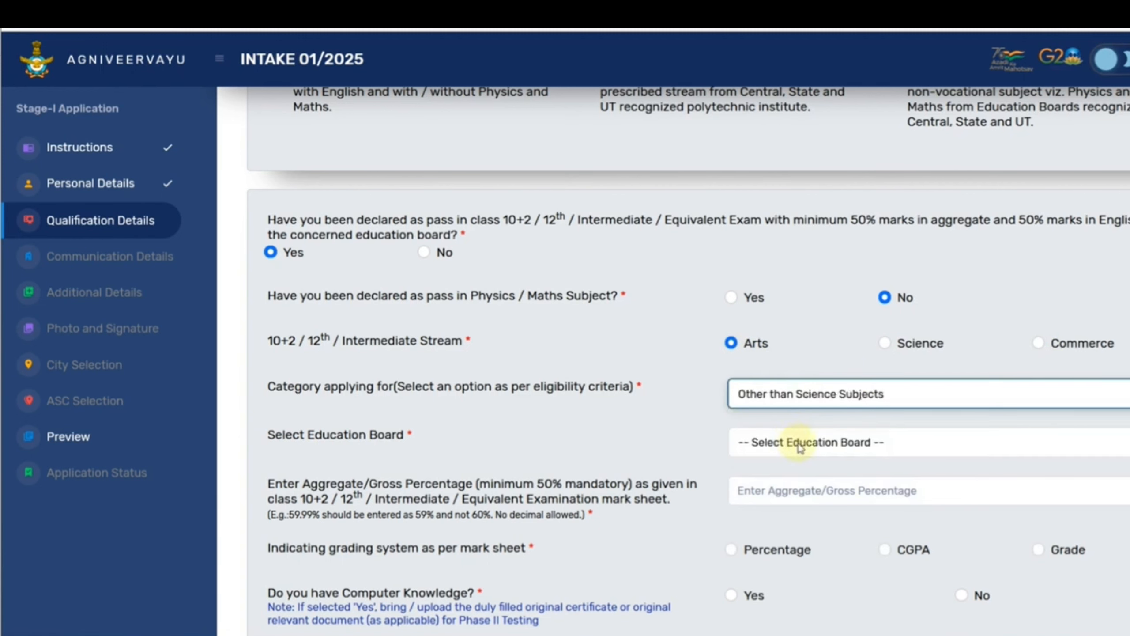
{"action": "left_click", "coordinate": [794, 441]}
{"action": "scroll", "coordinate": [795, 378], "scroll_direction": "down", "scroll_amount": 1}
{"action": "left_click", "coordinate": [656, 428]}
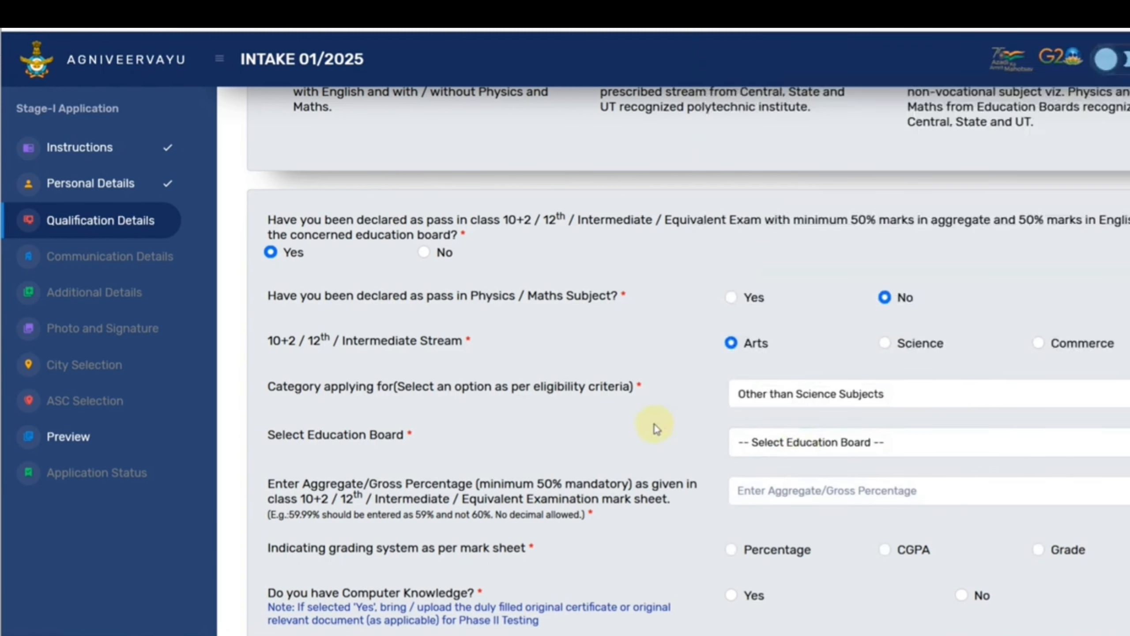
{"action": "scroll", "coordinate": [656, 429], "scroll_direction": "down", "scroll_amount": 10}
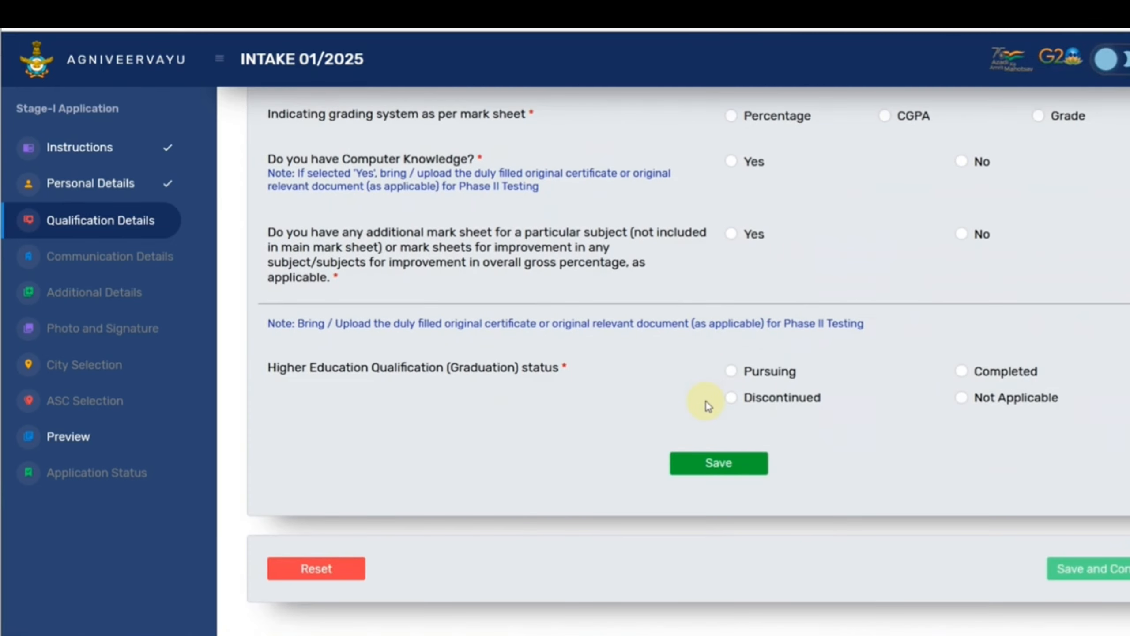
{"action": "scroll", "coordinate": [707, 403], "scroll_direction": "up", "scroll_amount": 5}
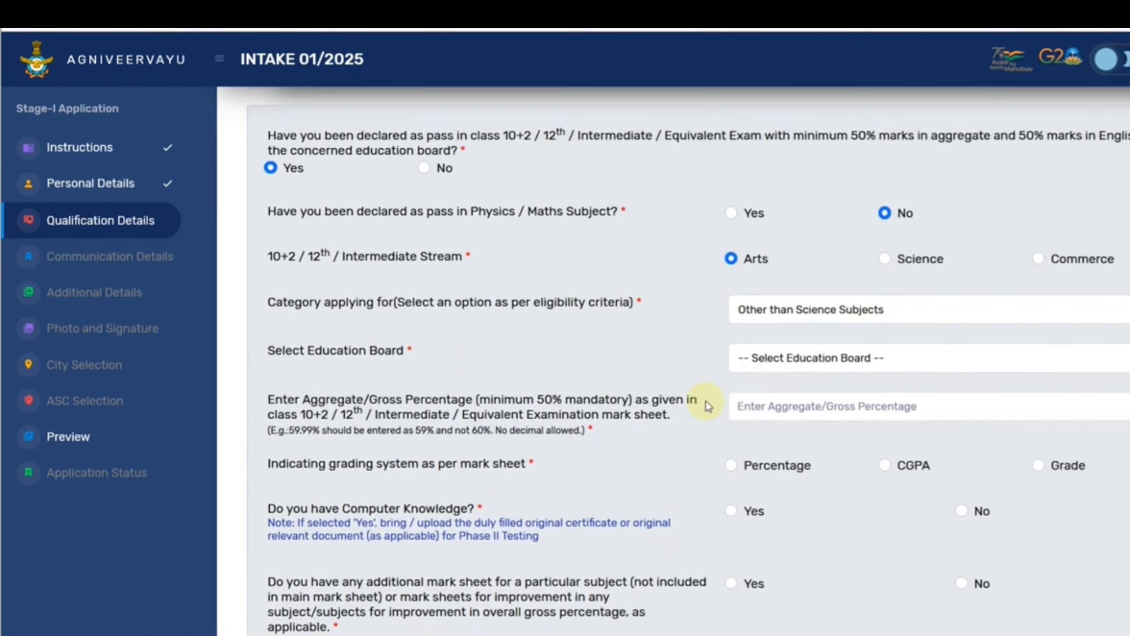
{"action": "scroll", "coordinate": [708, 403], "scroll_direction": "up", "scroll_amount": 2}
{"action": "left_click", "coordinate": [731, 275]}
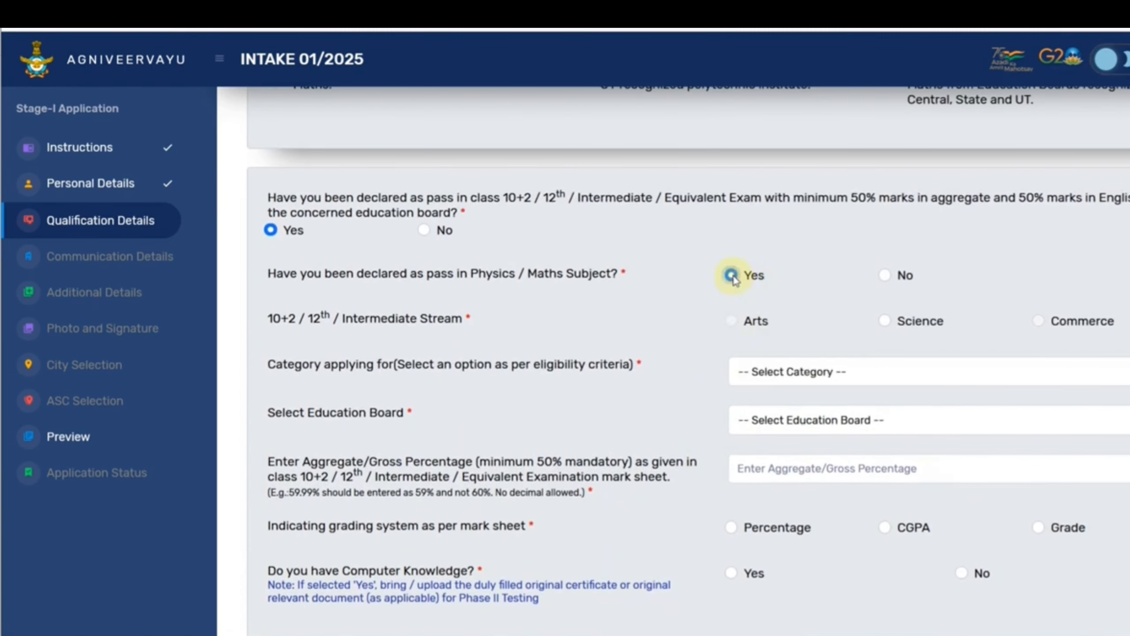
Choose the Science stream, 'Both Science and other than Science Subjects', and Board of Secondary Education, Rajasthan.
{"action": "left_click", "coordinate": [884, 322]}
{"action": "left_click", "coordinate": [845, 370]}
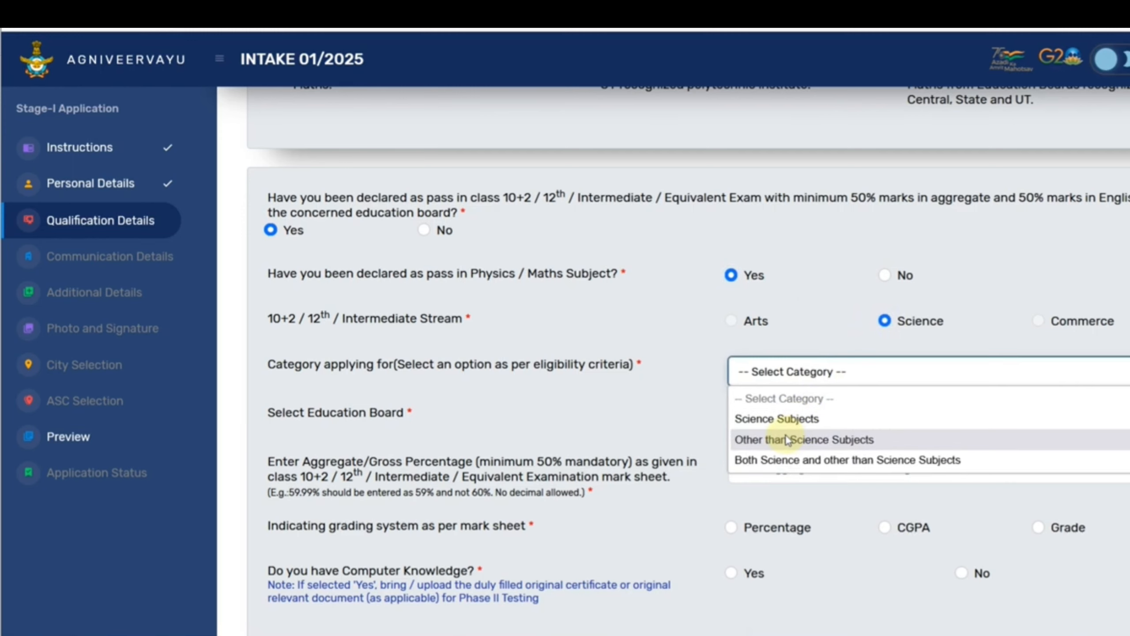
{"action": "left_click", "coordinate": [790, 463]}
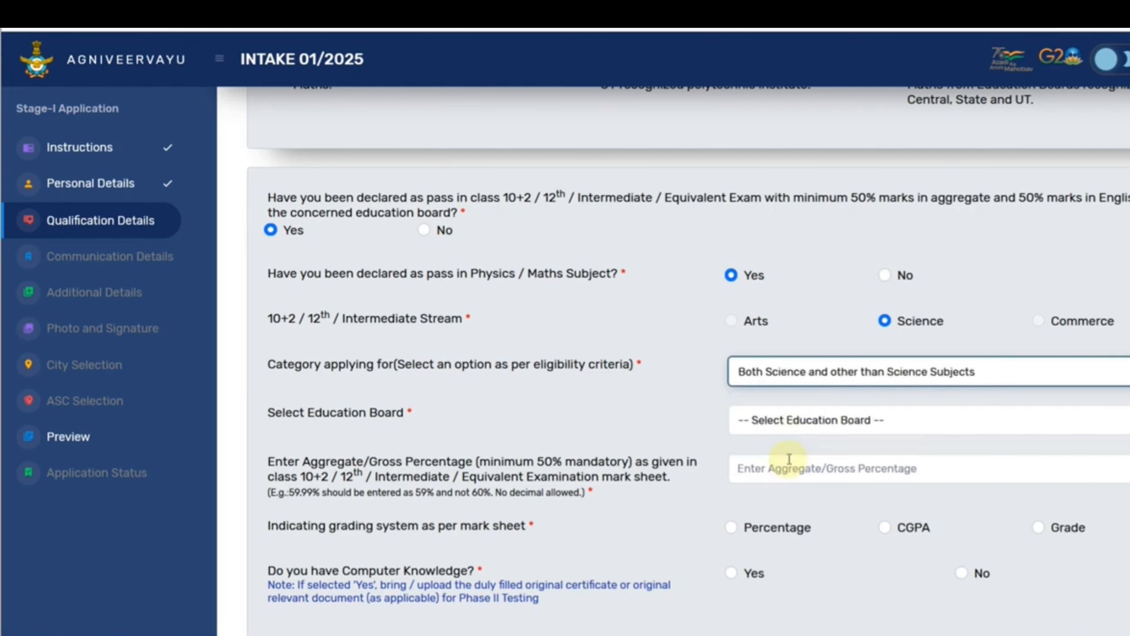
{"action": "left_click", "coordinate": [777, 426]}
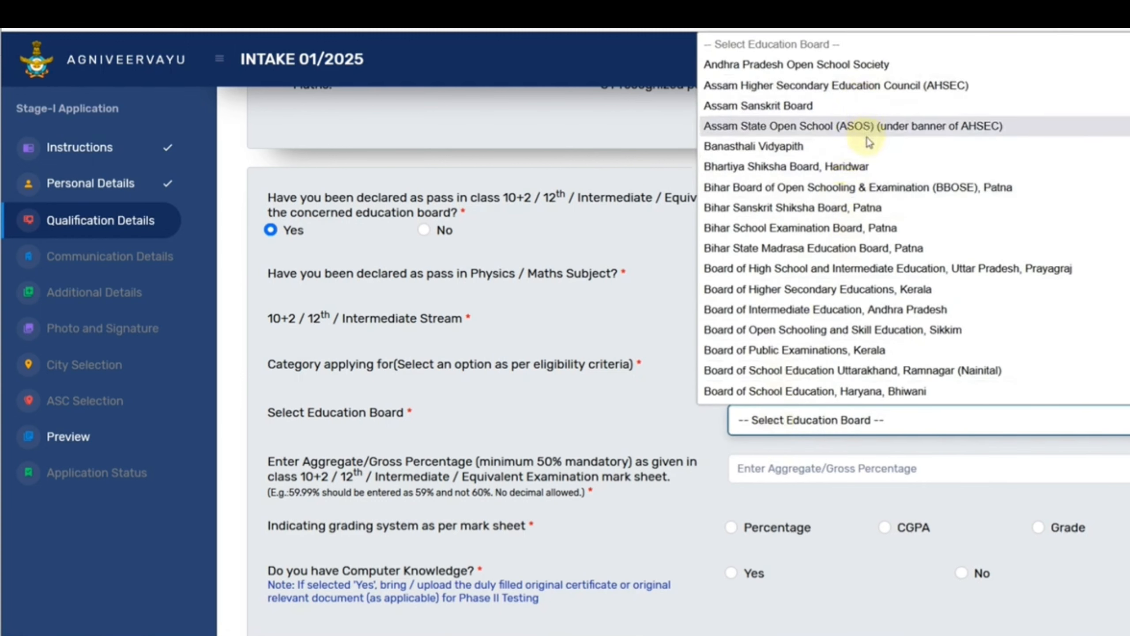
{"action": "scroll", "coordinate": [866, 196], "scroll_direction": "down", "scroll_amount": 2}
{"action": "scroll", "coordinate": [865, 211], "scroll_direction": "down", "scroll_amount": 4}
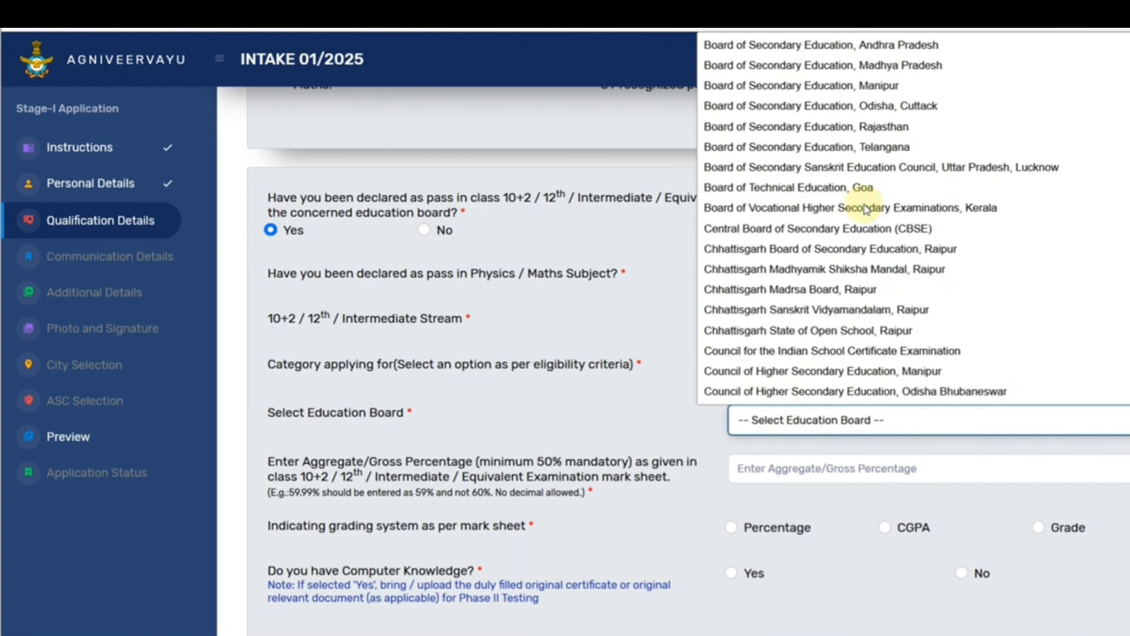
{"action": "scroll", "coordinate": [867, 196], "scroll_direction": "down", "scroll_amount": 20}
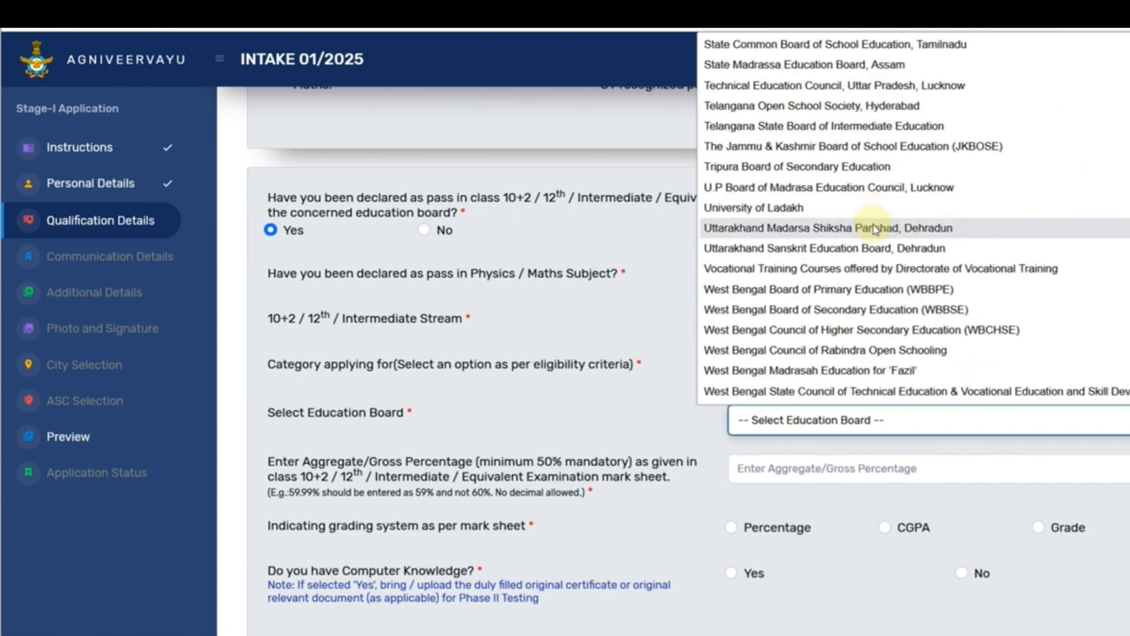
{"action": "scroll", "coordinate": [872, 224], "scroll_direction": "up", "scroll_amount": 2}
{"action": "scroll", "coordinate": [873, 229], "scroll_direction": "up", "scroll_amount": 2}
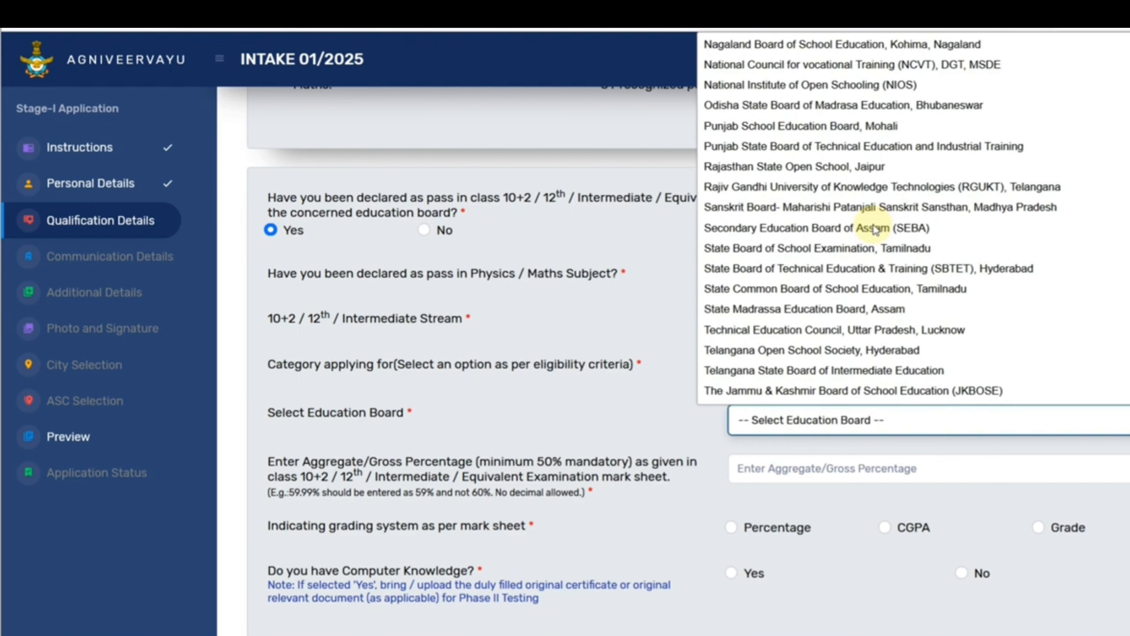
{"action": "scroll", "coordinate": [872, 227], "scroll_direction": "down", "scroll_amount": 4}
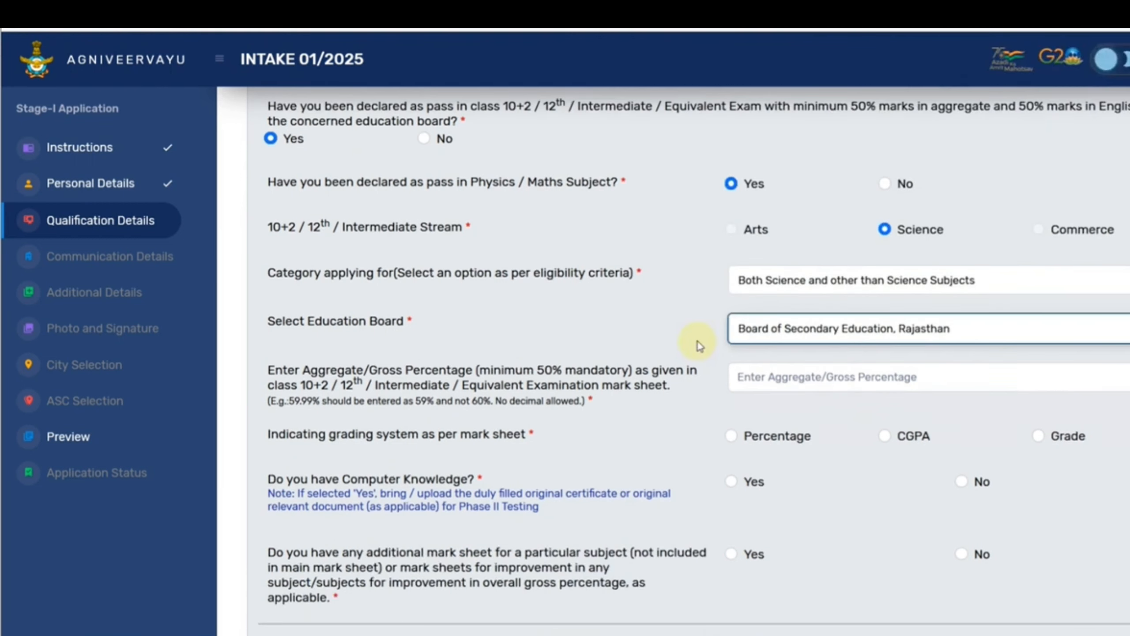
{"action": "scroll", "coordinate": [694, 341], "scroll_direction": "down", "scroll_amount": 2}
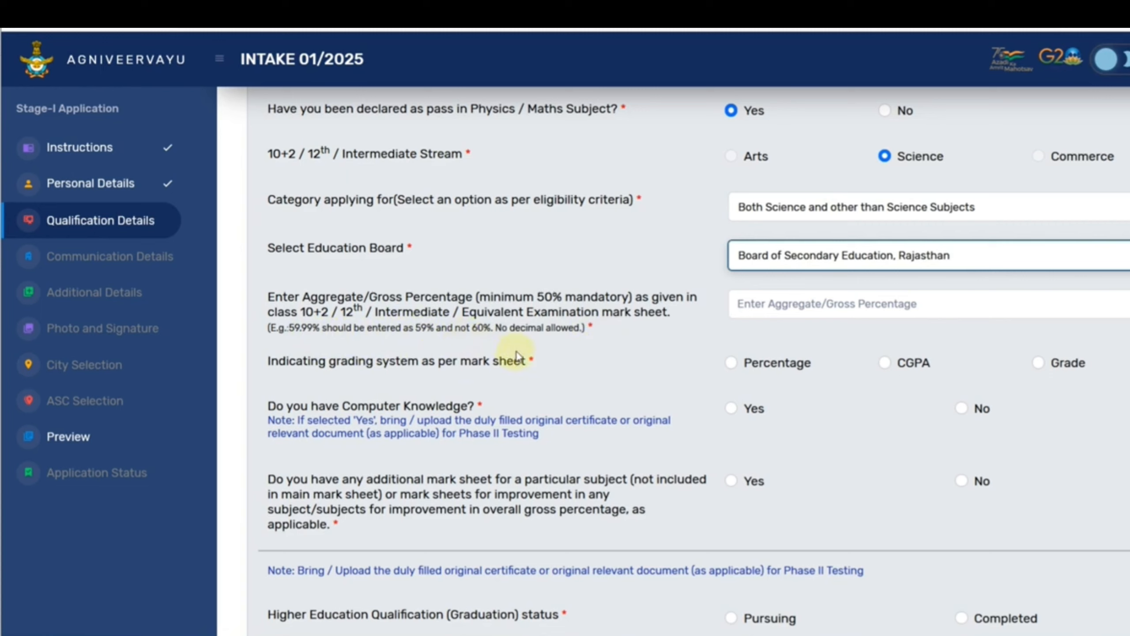
Enter 75 as the aggregate percentage and, after trying CGPA and Grade, settle on Percentage grading.
{"action": "left_click", "coordinate": [758, 304]}
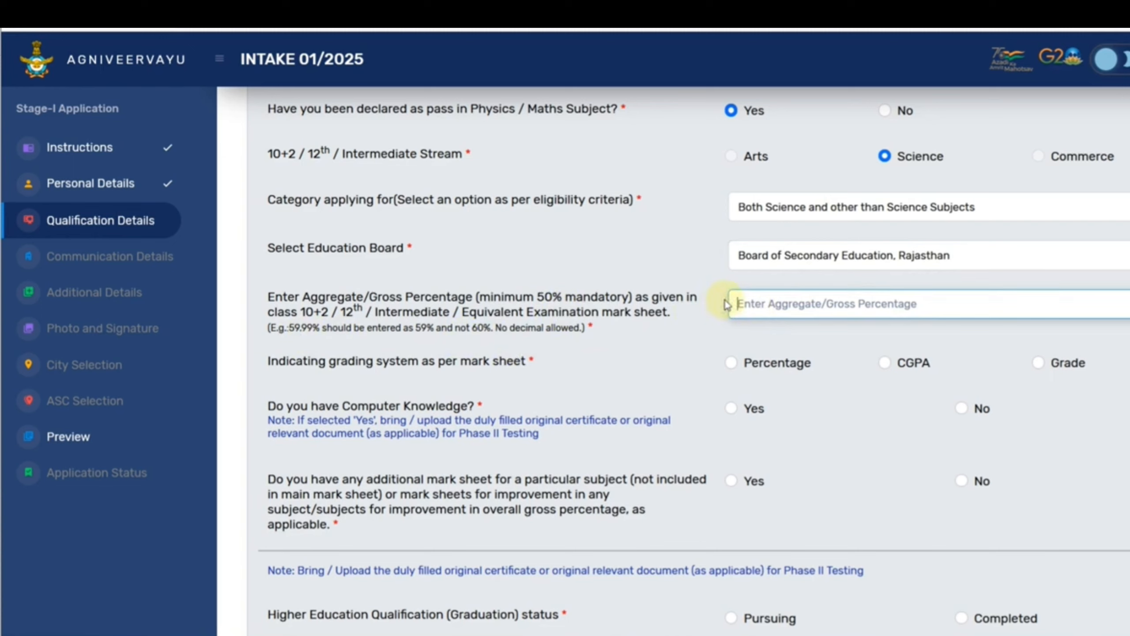
{"action": "type", "text": "75"}
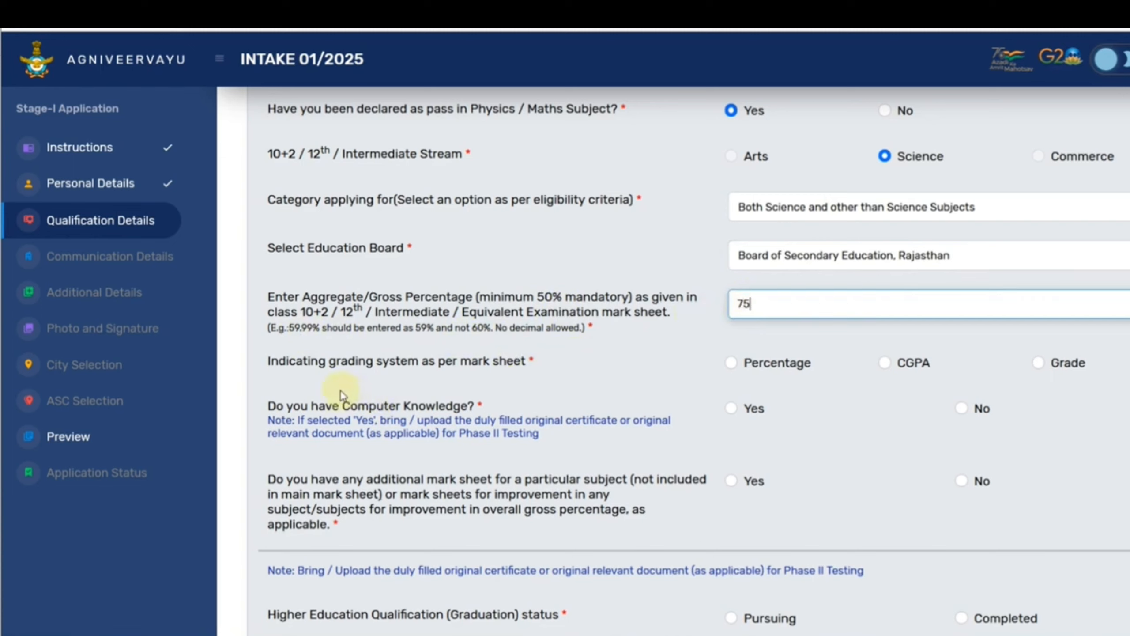
{"action": "left_click", "coordinate": [732, 365]}
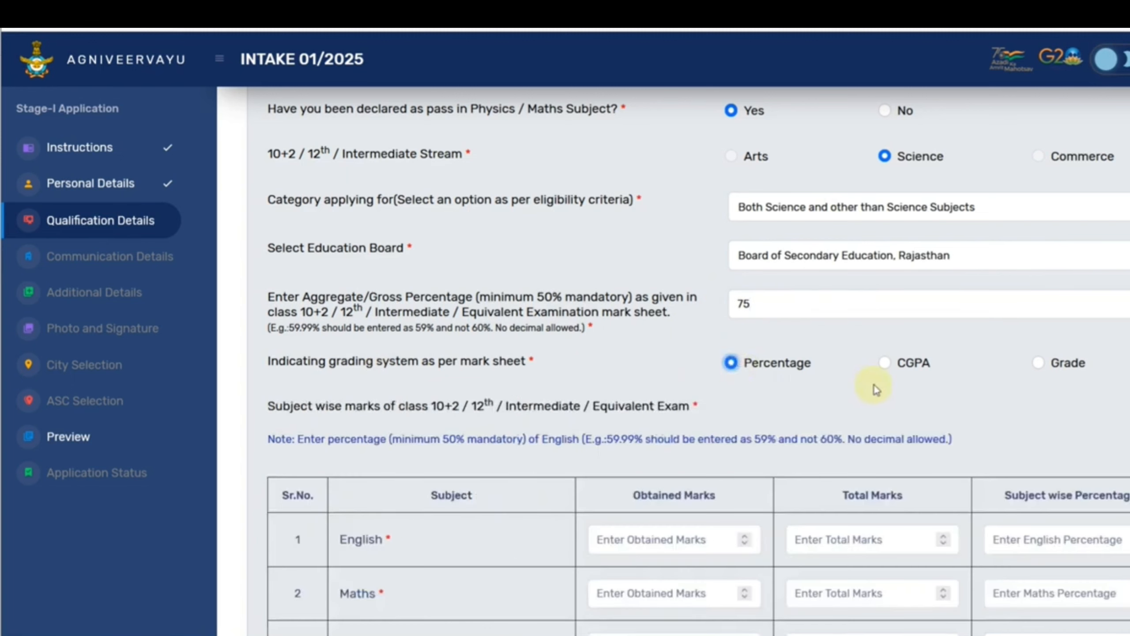
{"action": "left_click", "coordinate": [886, 364]}
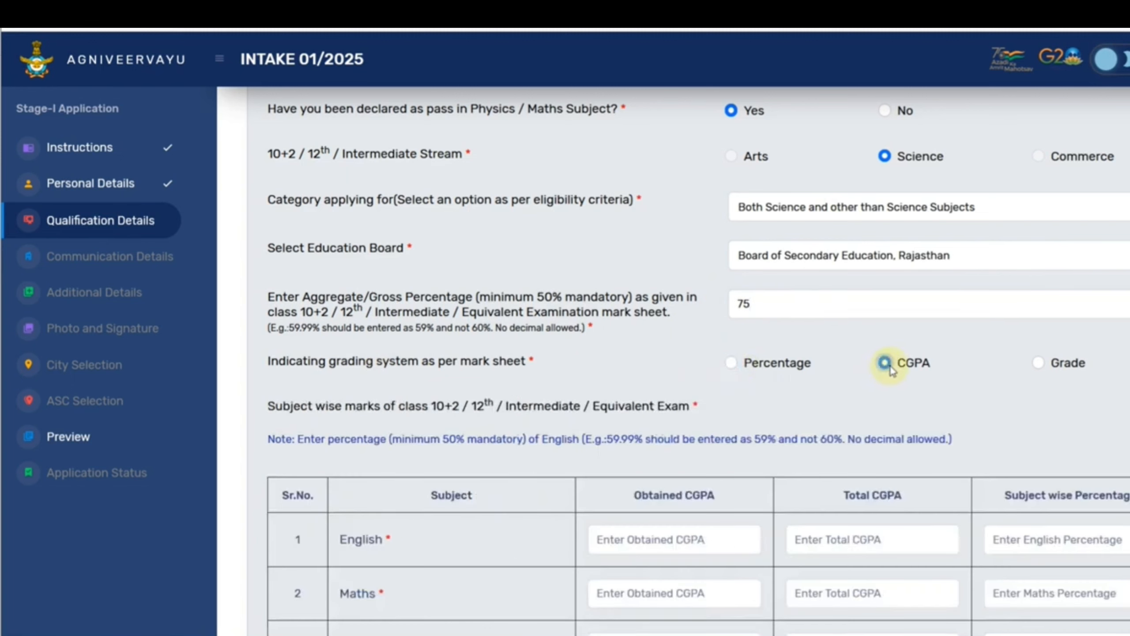
{"action": "left_click", "coordinate": [1038, 363]}
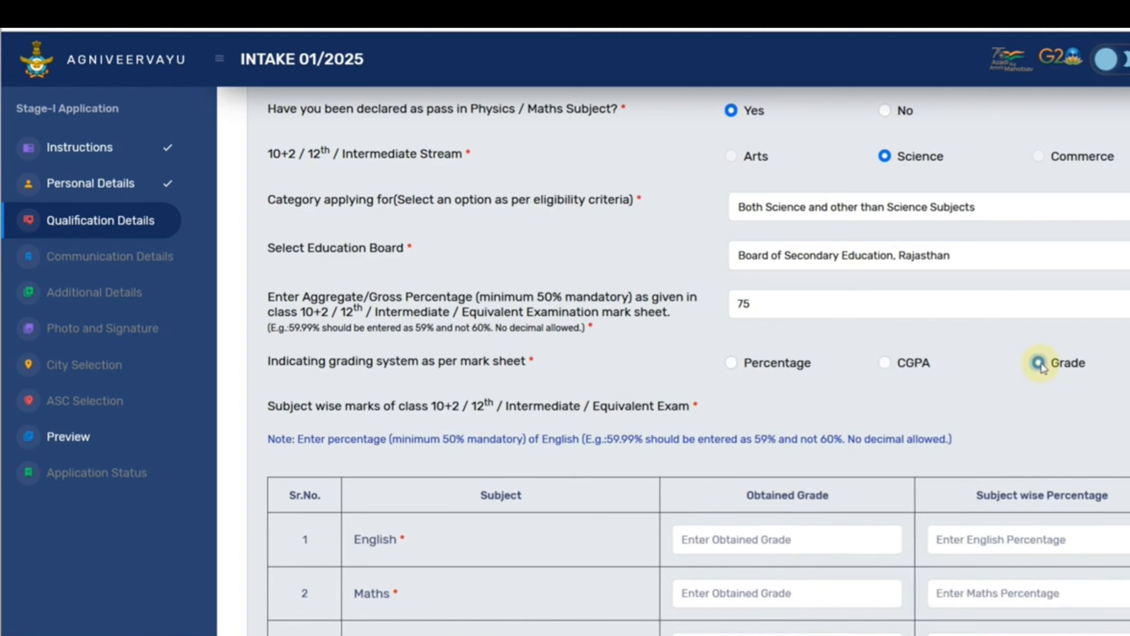
{"action": "left_click", "coordinate": [734, 368]}
{"action": "scroll", "coordinate": [730, 394], "scroll_direction": "down", "scroll_amount": 5}
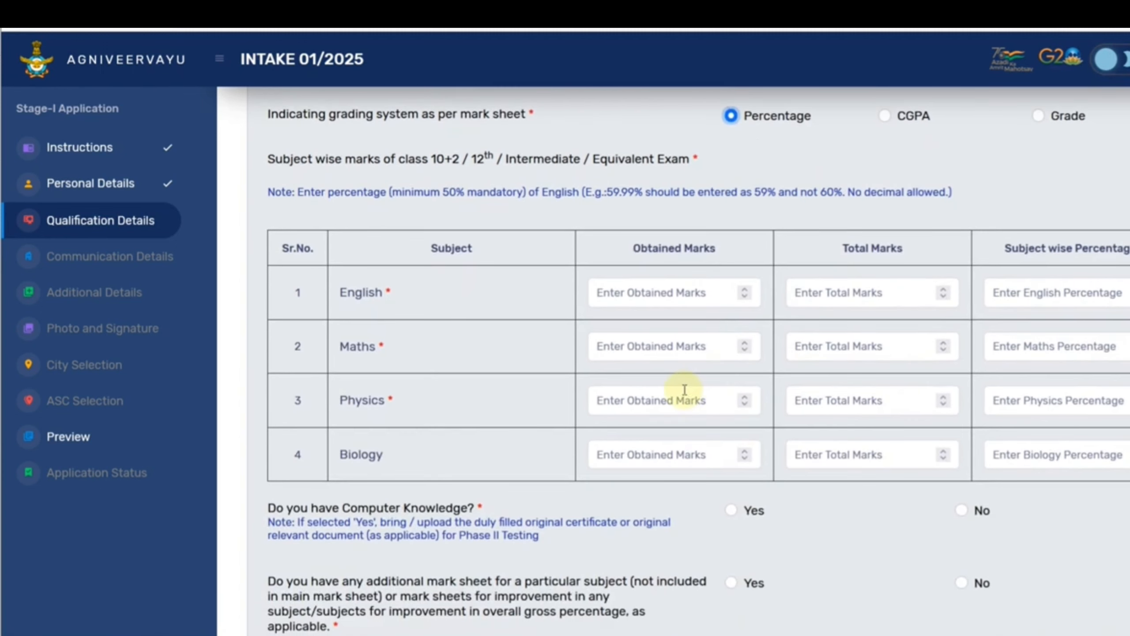
Enter English 78 and Maths 85 marks out of 100 with their percentages.
{"action": "left_click", "coordinate": [655, 294]}
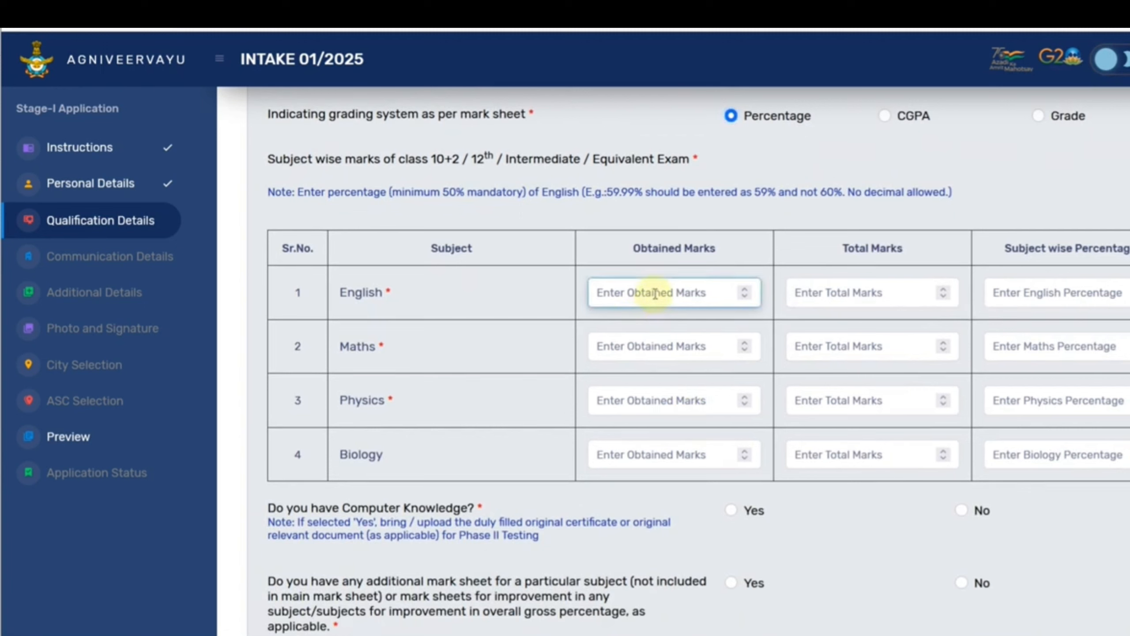
{"action": "type", "text": "78"}
{"action": "key", "text": "Tab"}
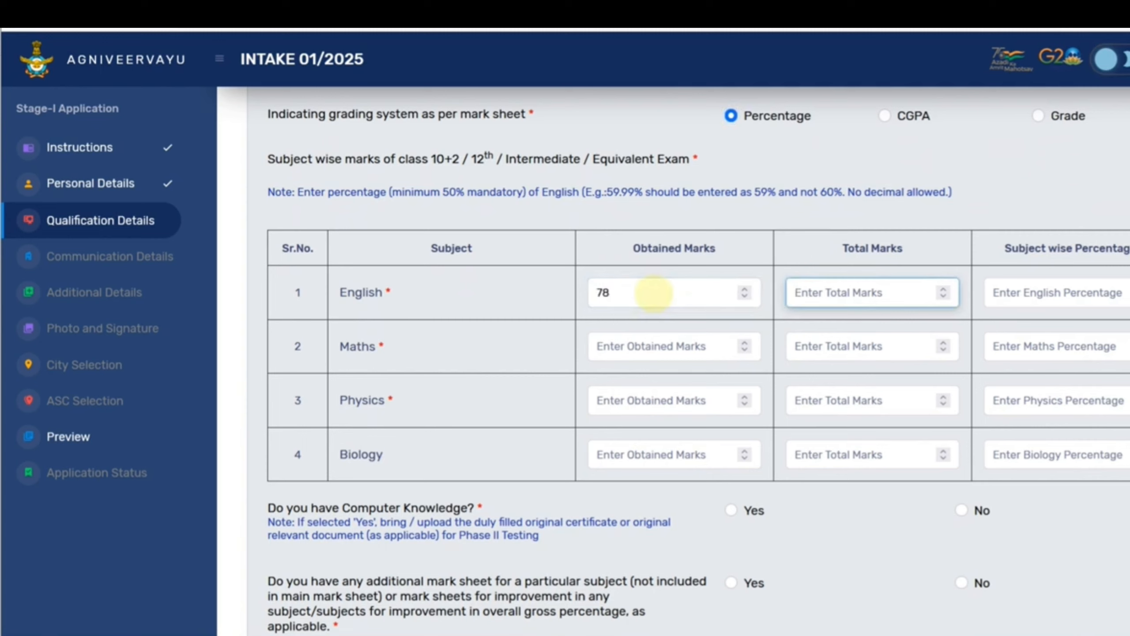
{"action": "type", "text": "100"}
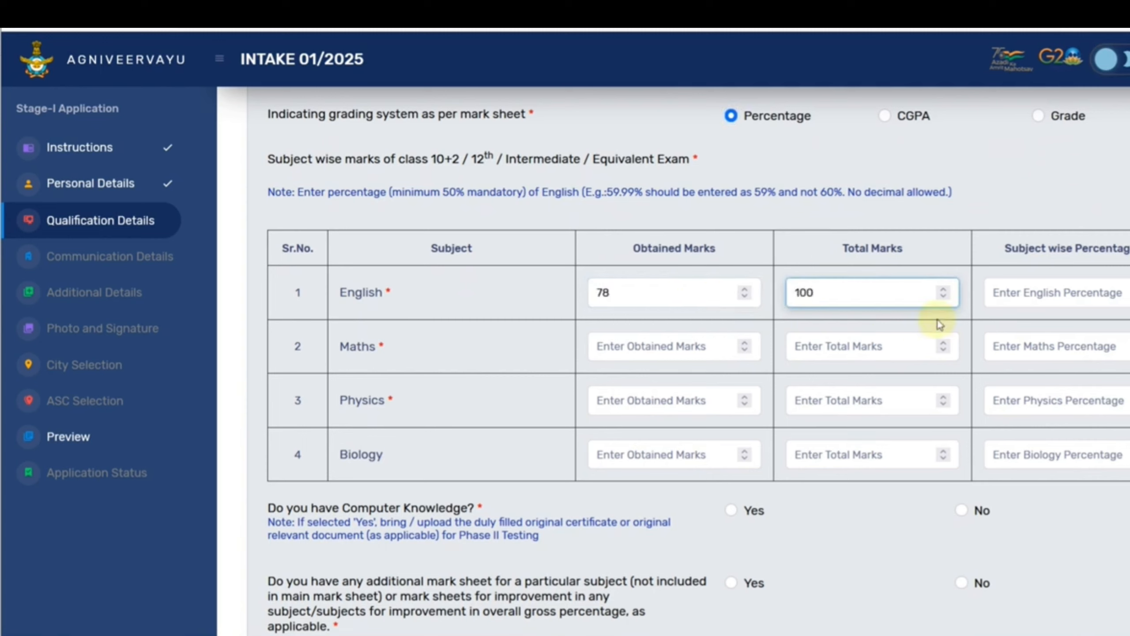
{"action": "left_click", "coordinate": [1003, 304]}
{"action": "type", "text": "78"}
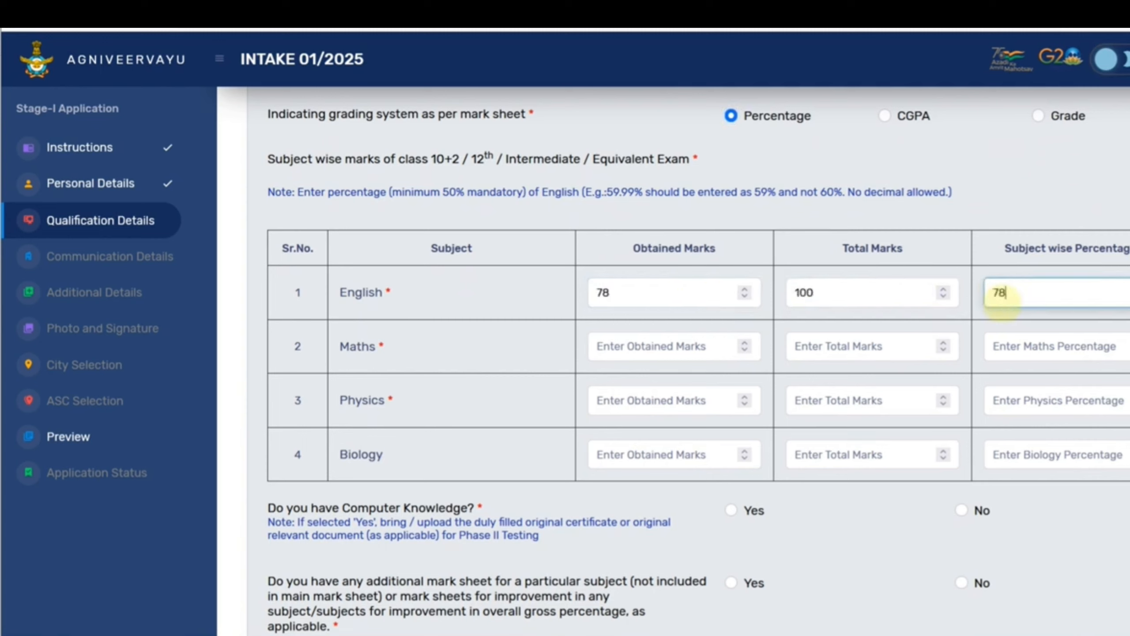
{"action": "left_click", "coordinate": [701, 352]}
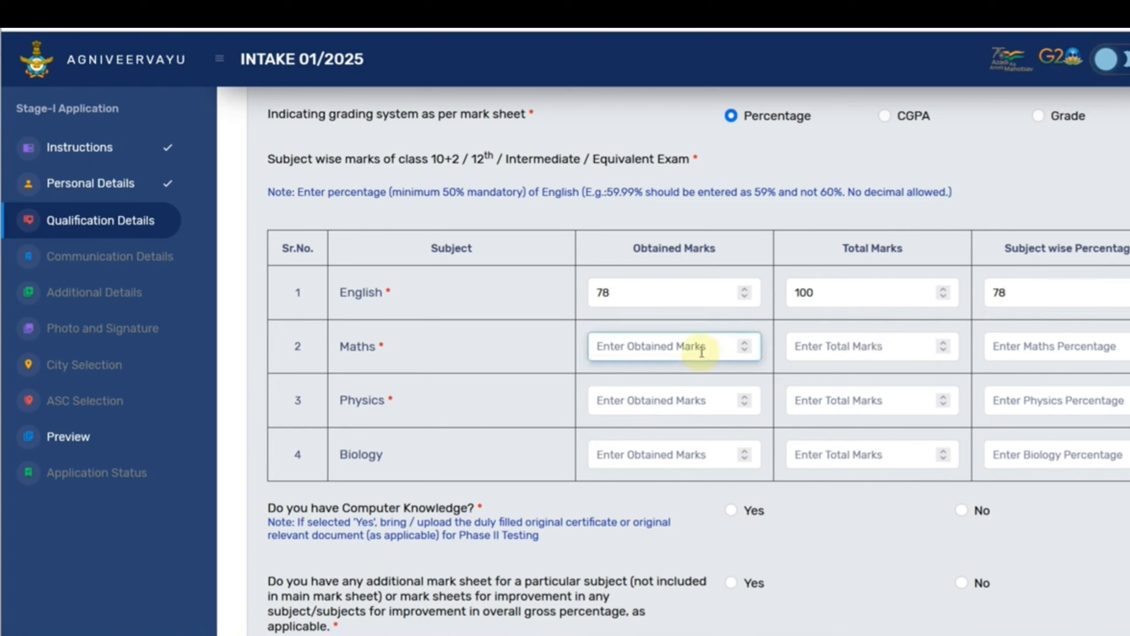
{"action": "type", "text": "85"}
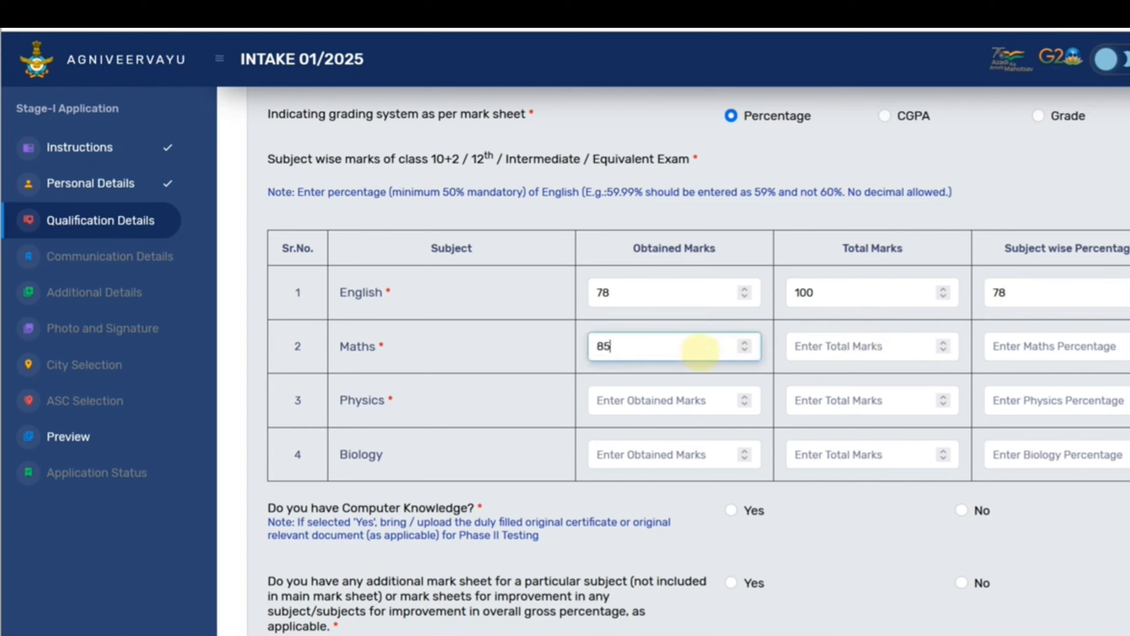
{"action": "key", "text": "Tab"}
{"action": "type", "text": "10"}
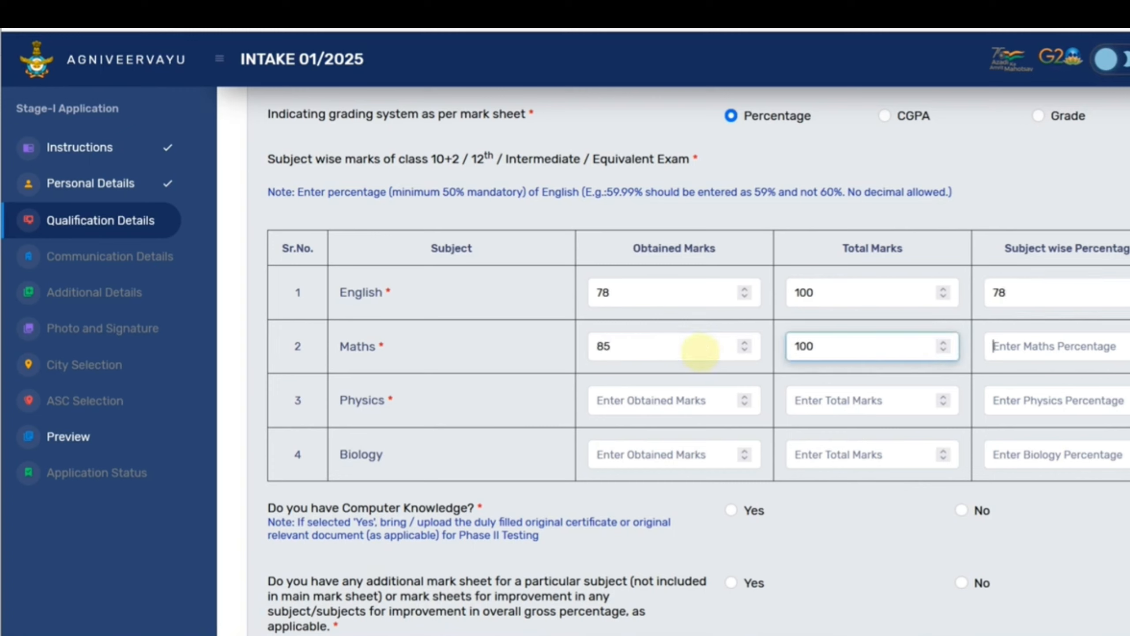
{"action": "key", "text": "Tab"}
{"action": "type", "text": "8"}
Enter Physics marks of 88 out of 100 with its percentage.
{"action": "key", "text": "Tab"}
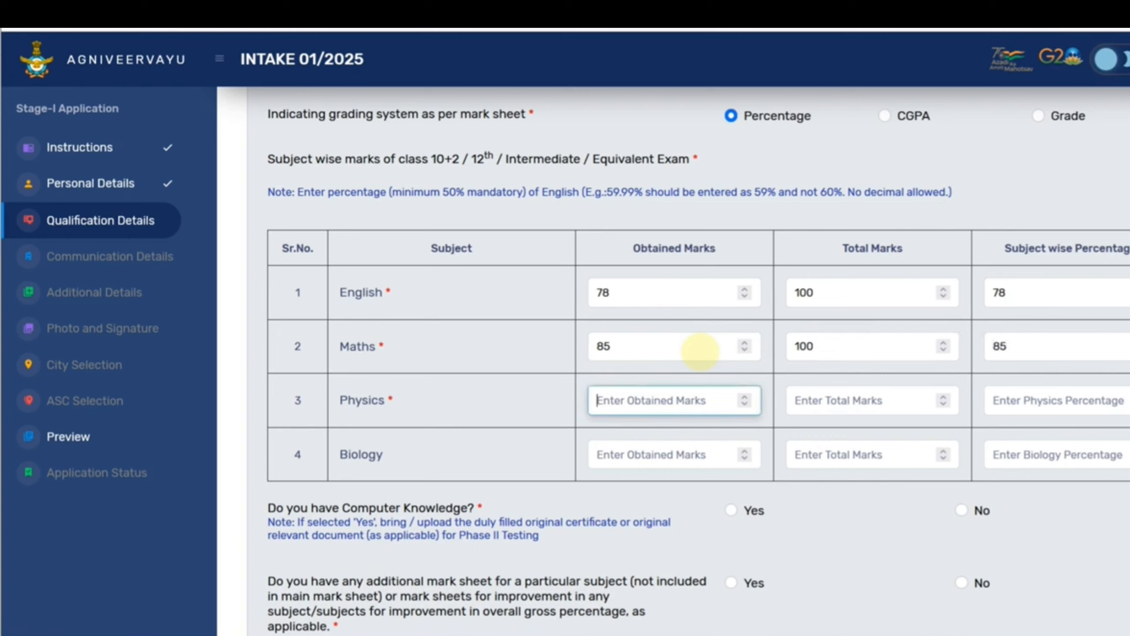
{"action": "type", "text": "88"}
{"action": "key", "text": "Tab"}
{"action": "type", "text": "100"}
{"action": "key", "text": "Tab"}
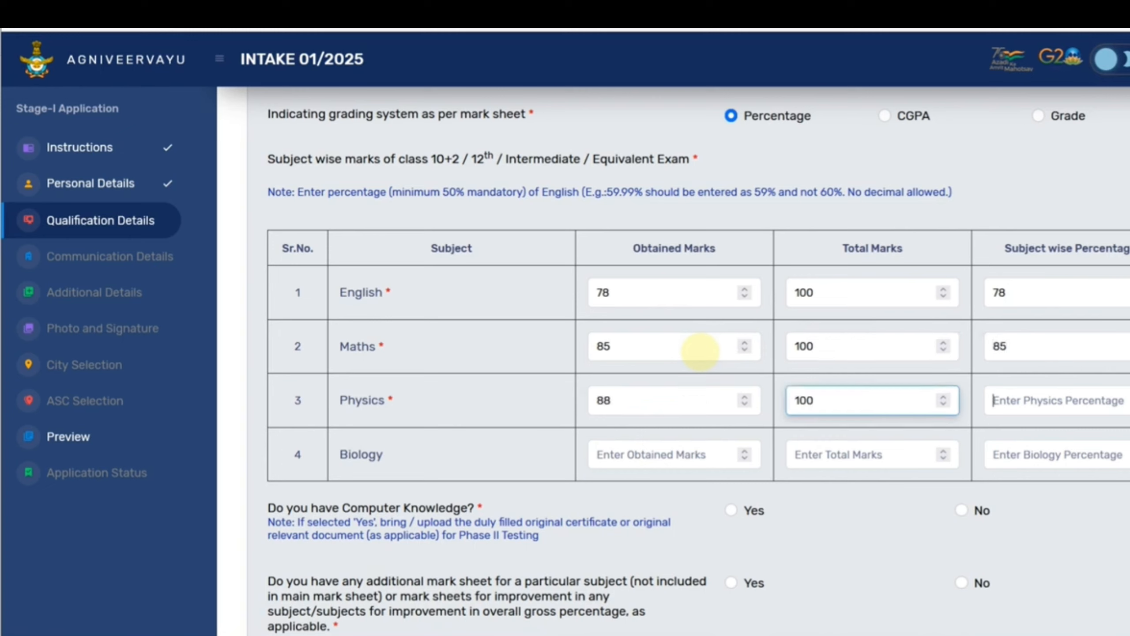
{"action": "type", "text": "88"}
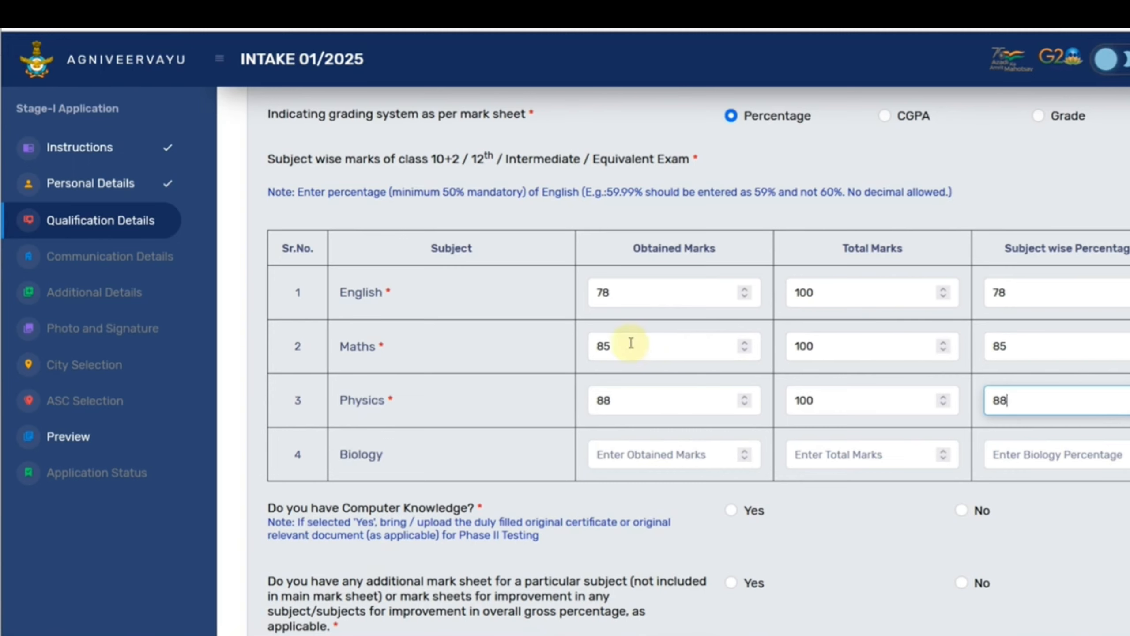
{"action": "scroll", "coordinate": [681, 358], "scroll_direction": "down", "scroll_amount": 3}
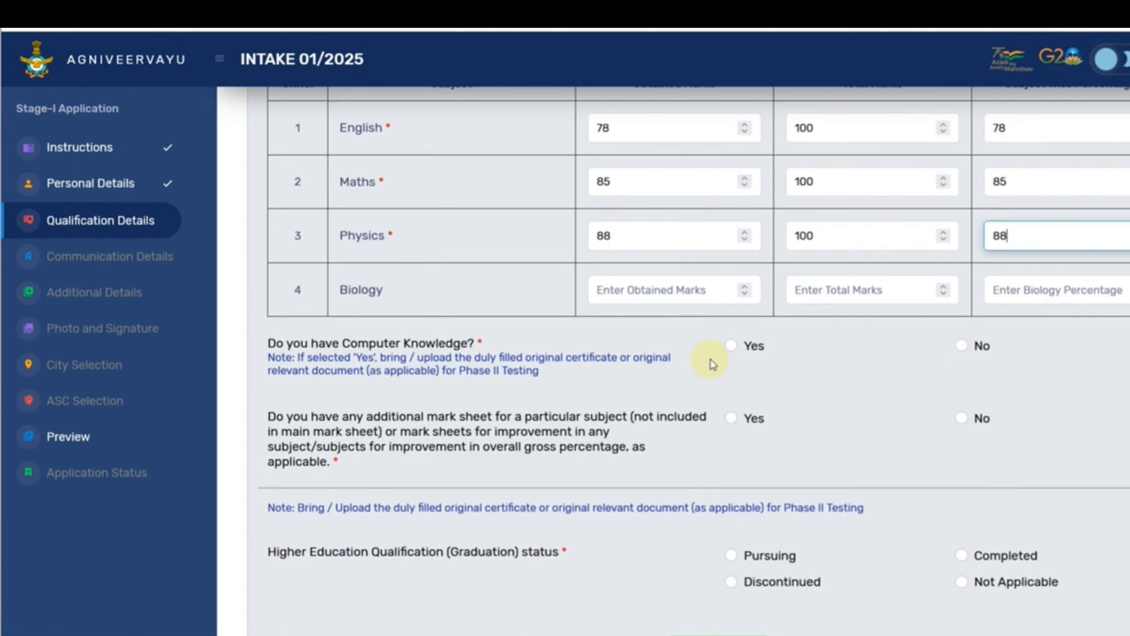
Record Basic computer knowledge and answer No to having an additional mark sheet.
{"action": "left_click", "coordinate": [731, 346]}
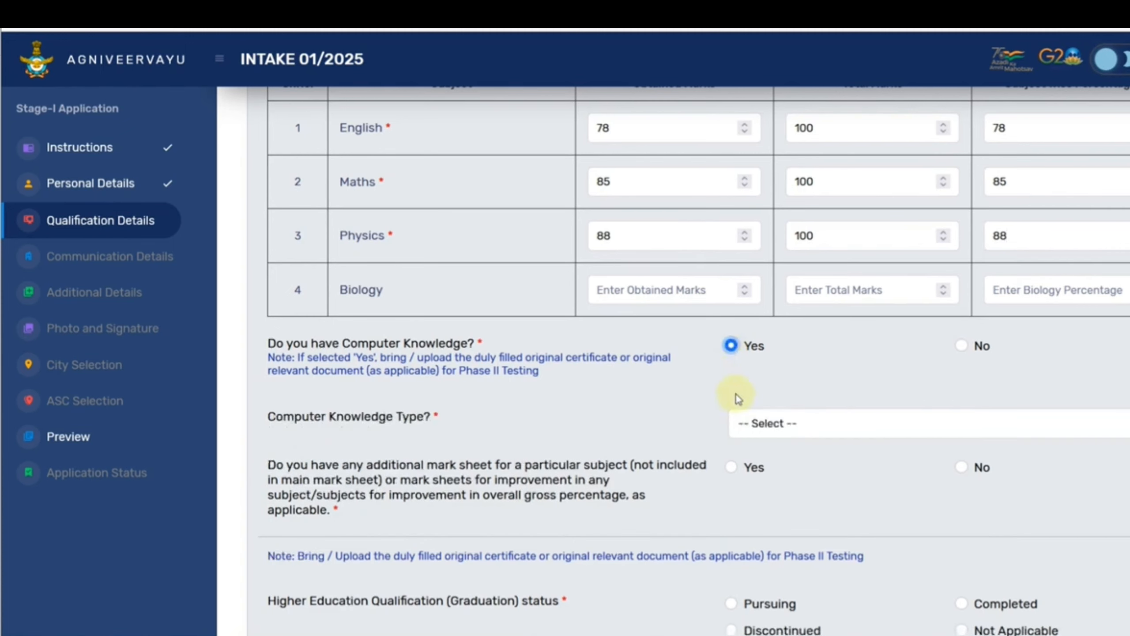
{"action": "left_click", "coordinate": [765, 422]}
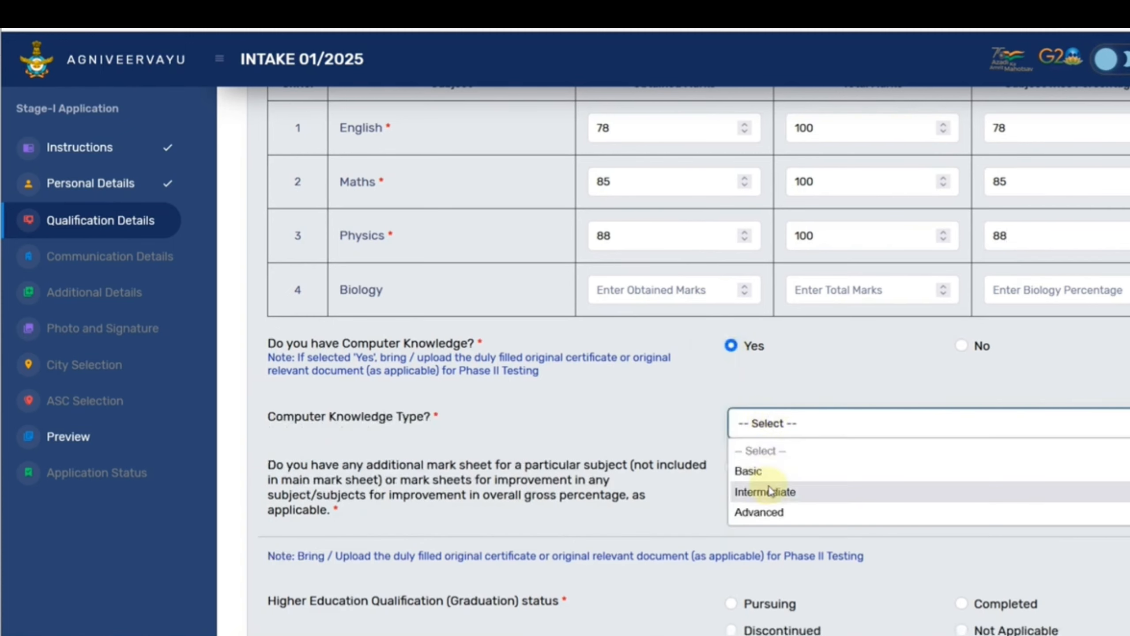
{"action": "left_click", "coordinate": [762, 472]}
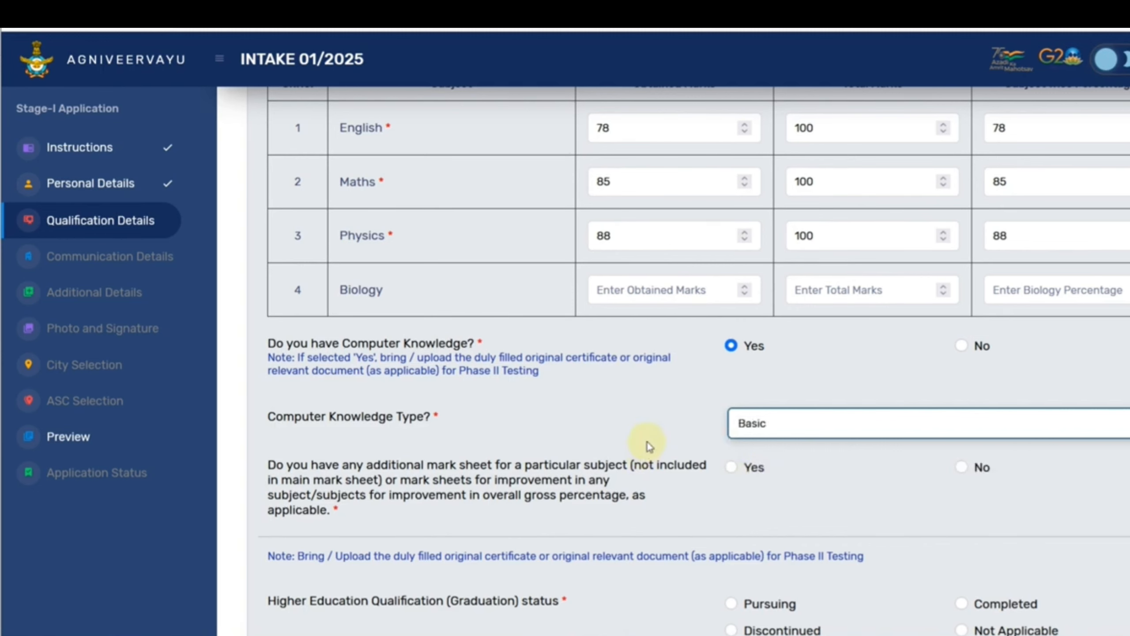
{"action": "scroll", "coordinate": [509, 434], "scroll_direction": "down", "scroll_amount": 3}
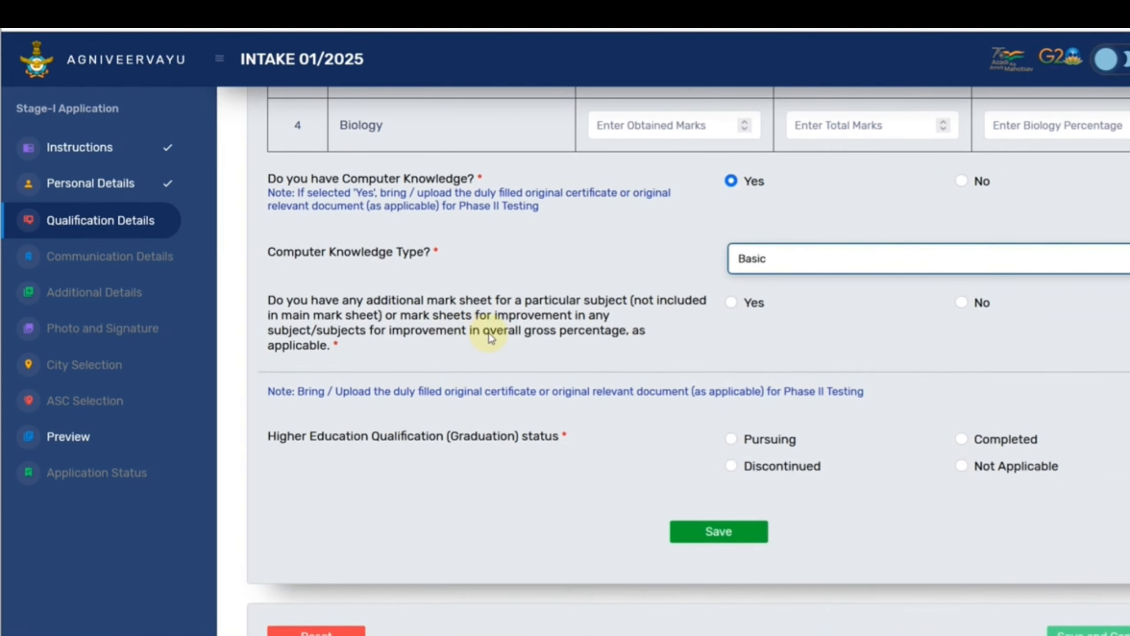
{"action": "left_click", "coordinate": [731, 303]}
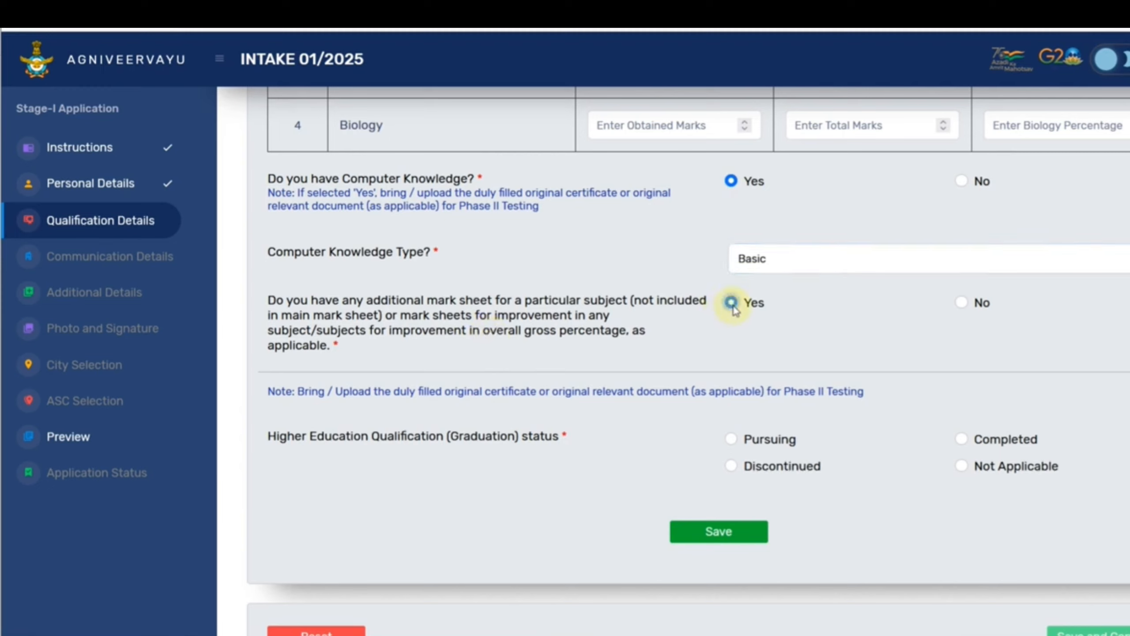
{"action": "left_click", "coordinate": [961, 304]}
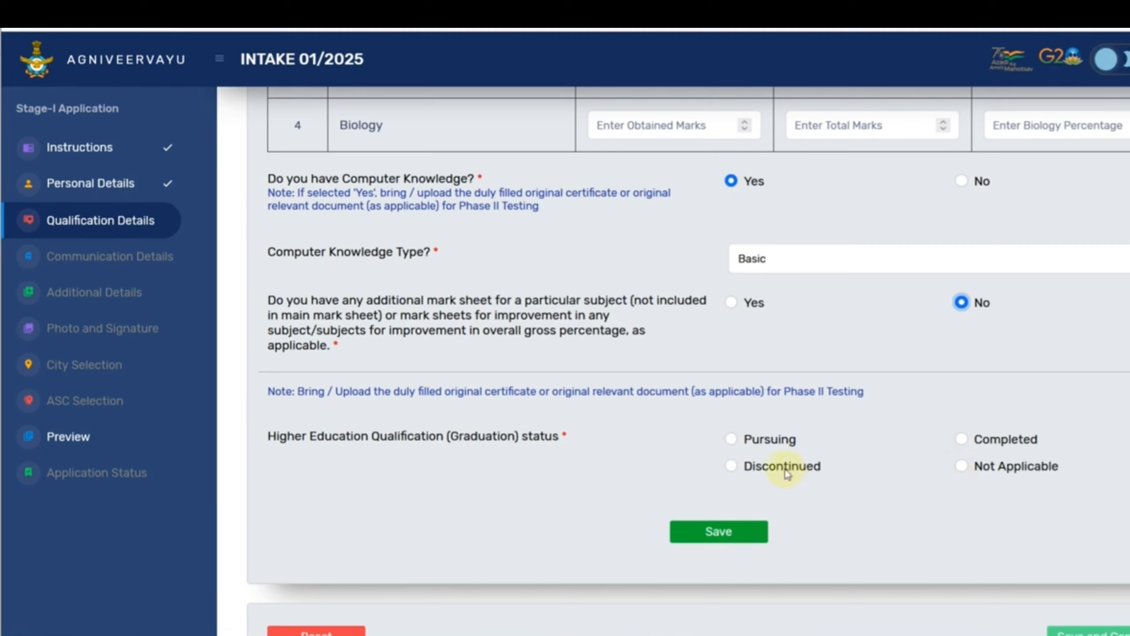
Mark graduation as pursuing Engineering in Mechanical, then save the qualification details.
{"action": "left_click", "coordinate": [732, 439]}
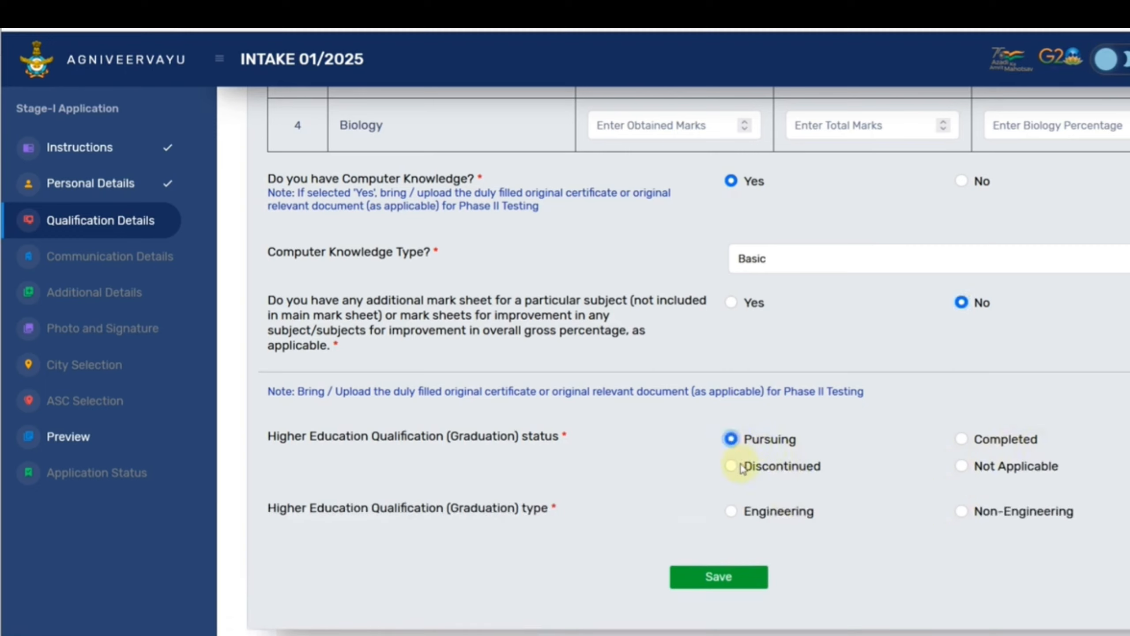
{"action": "left_click", "coordinate": [731, 511]}
{"action": "scroll", "coordinate": [734, 512], "scroll_direction": "down", "scroll_amount": 3}
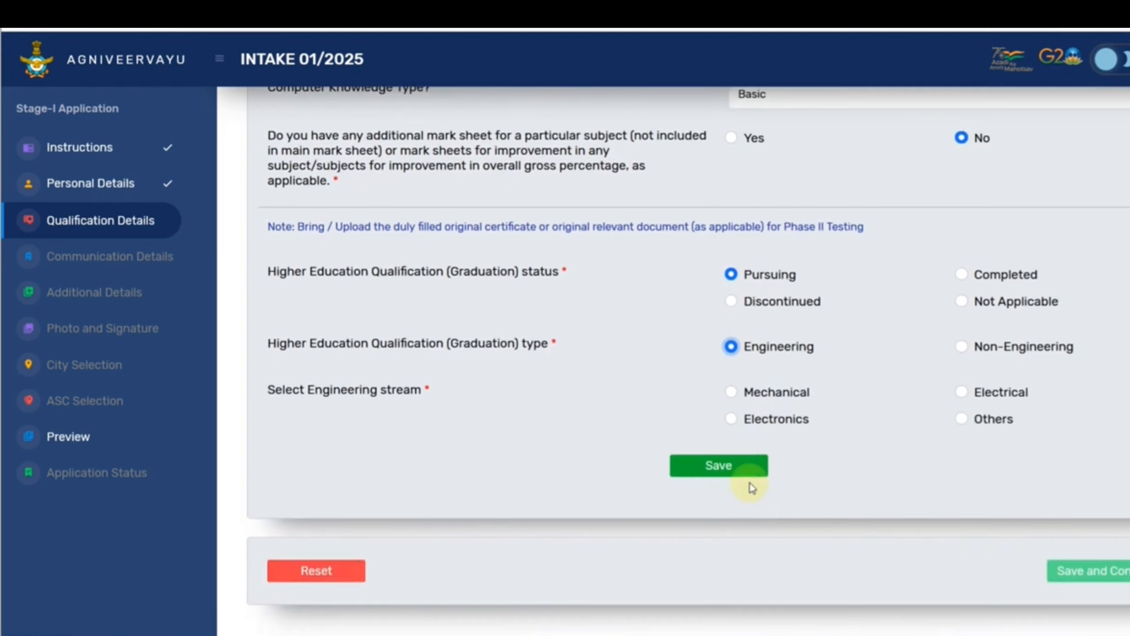
{"action": "left_click", "coordinate": [731, 393]}
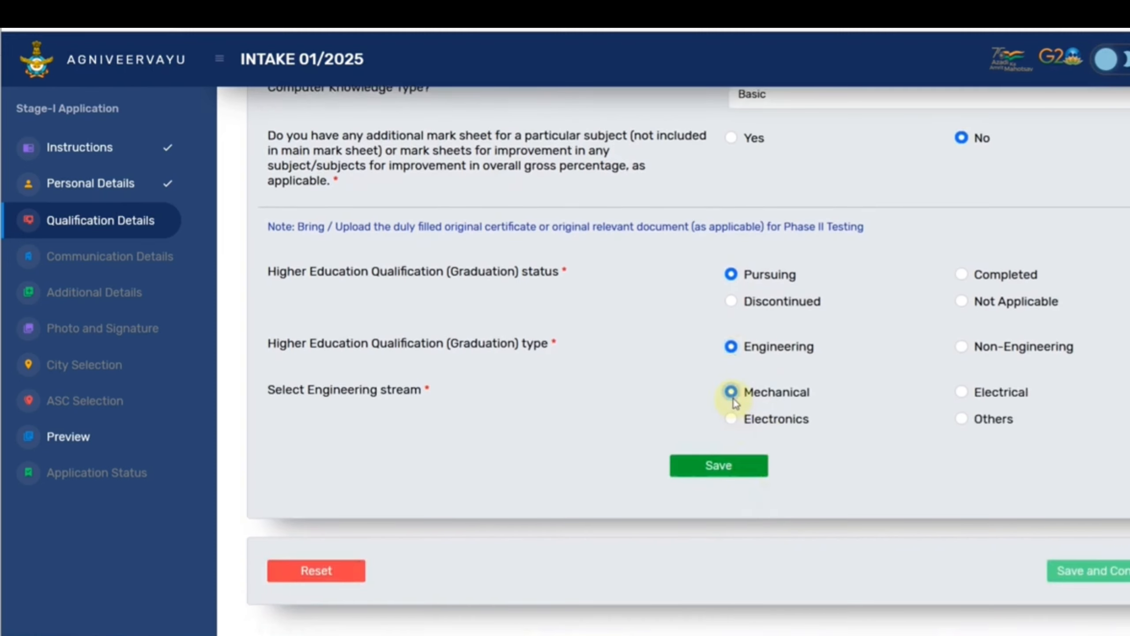
{"action": "left_click", "coordinate": [719, 466]}
{"action": "scroll", "coordinate": [776, 289], "scroll_direction": "down", "scroll_amount": 5}
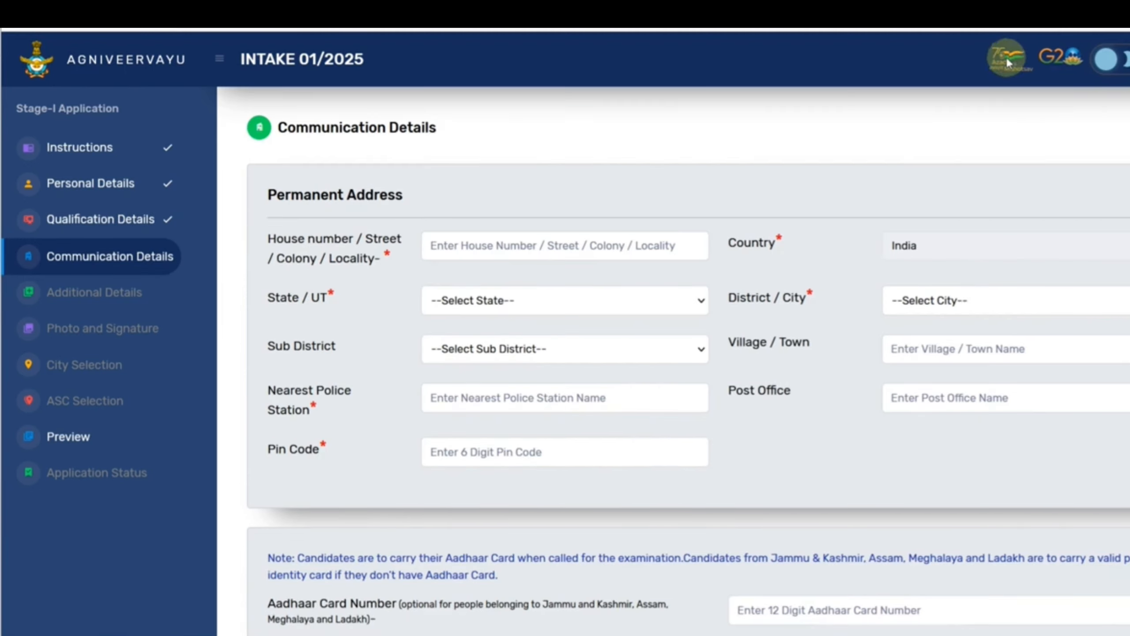
Enter the house number and set state Rajasthan, district Alwar and sub-district Alwar.
{"action": "left_click", "coordinate": [525, 251]}
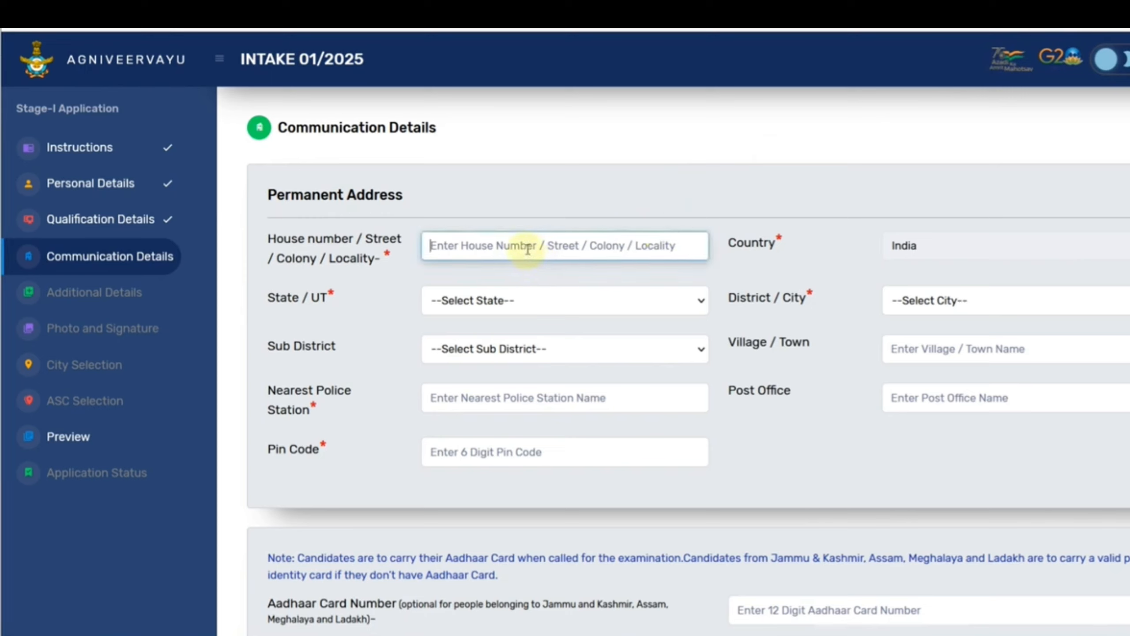
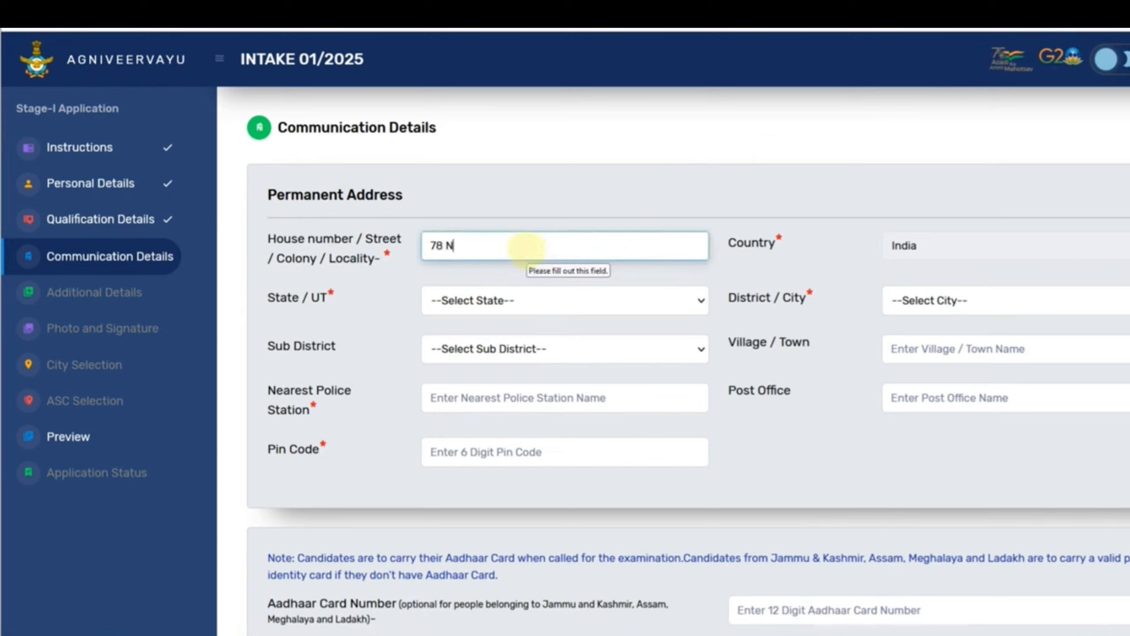
{"action": "left_click", "coordinate": [523, 300]}
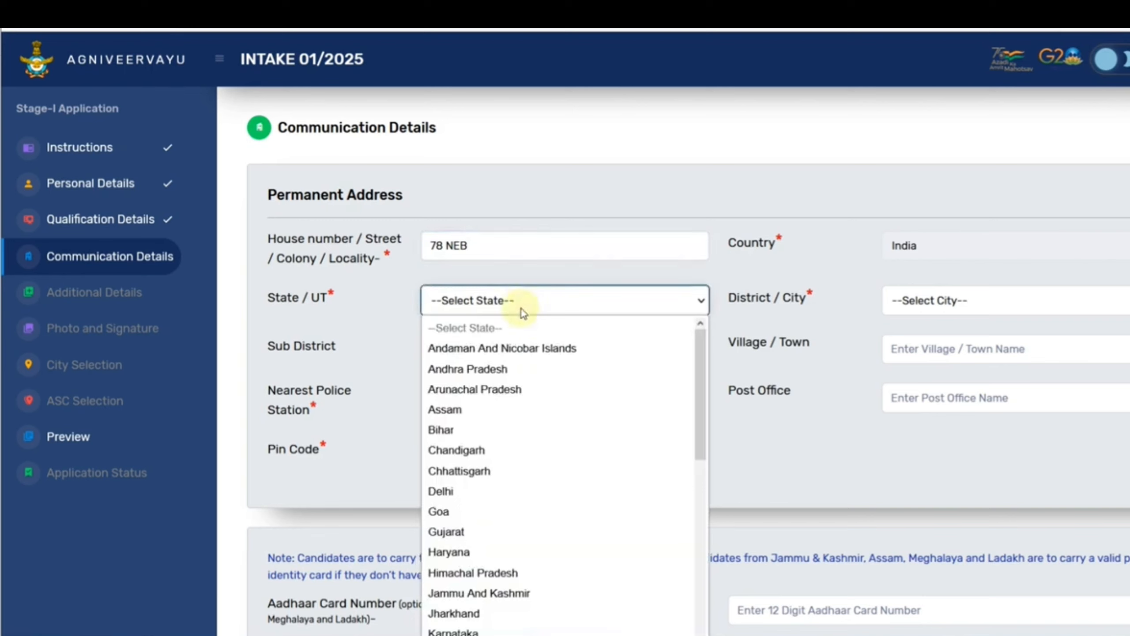
{"action": "scroll", "coordinate": [505, 395], "scroll_direction": "down", "scroll_amount": 8}
{"action": "left_click", "coordinate": [465, 478]}
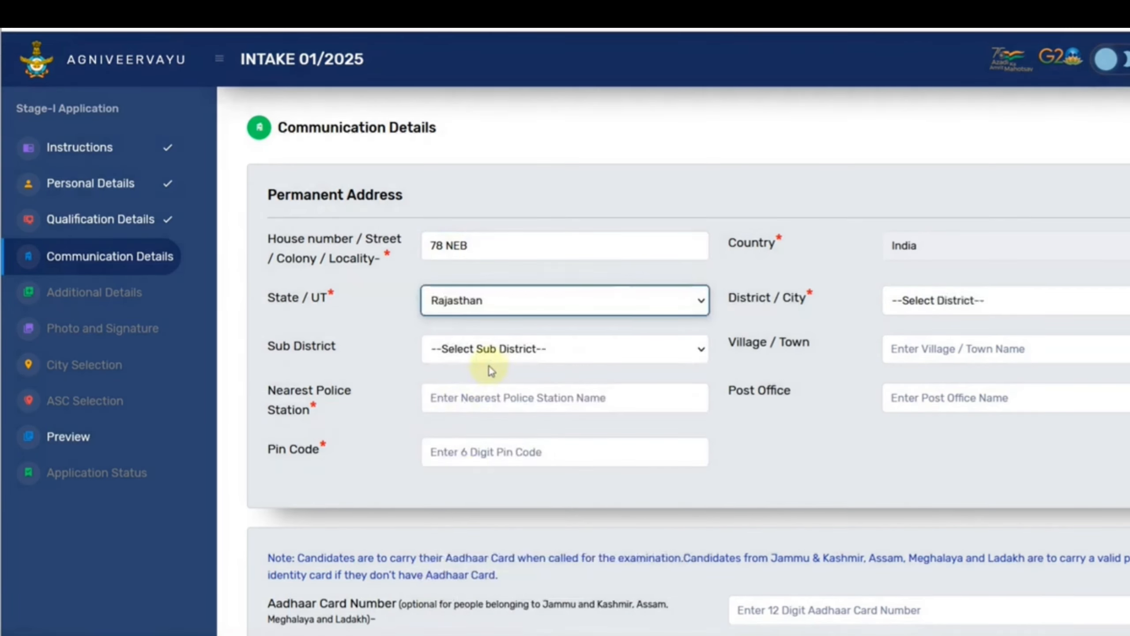
{"action": "left_click", "coordinate": [487, 351]}
{"action": "left_click", "coordinate": [915, 300]}
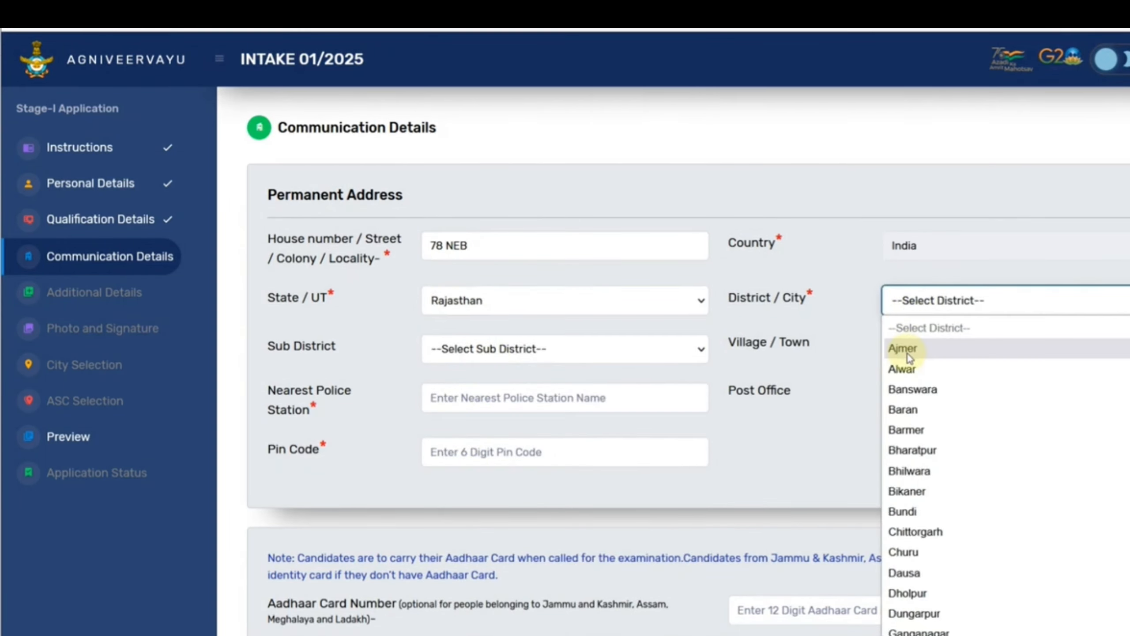
{"action": "left_click", "coordinate": [906, 367]}
{"action": "left_click", "coordinate": [558, 361]}
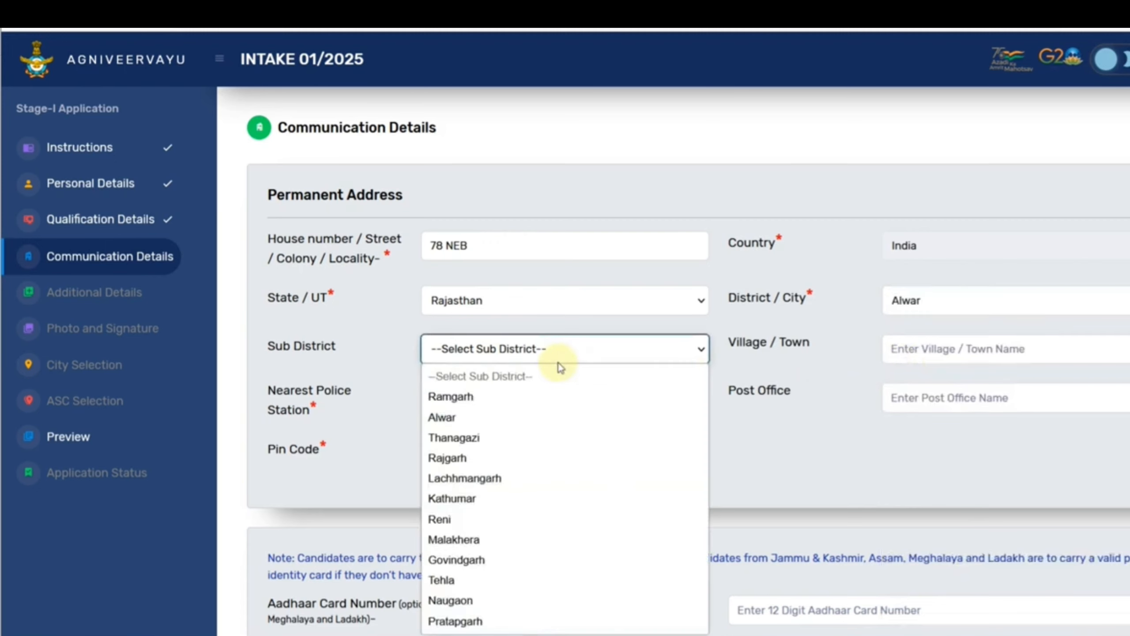
{"action": "left_click", "coordinate": [516, 423]}
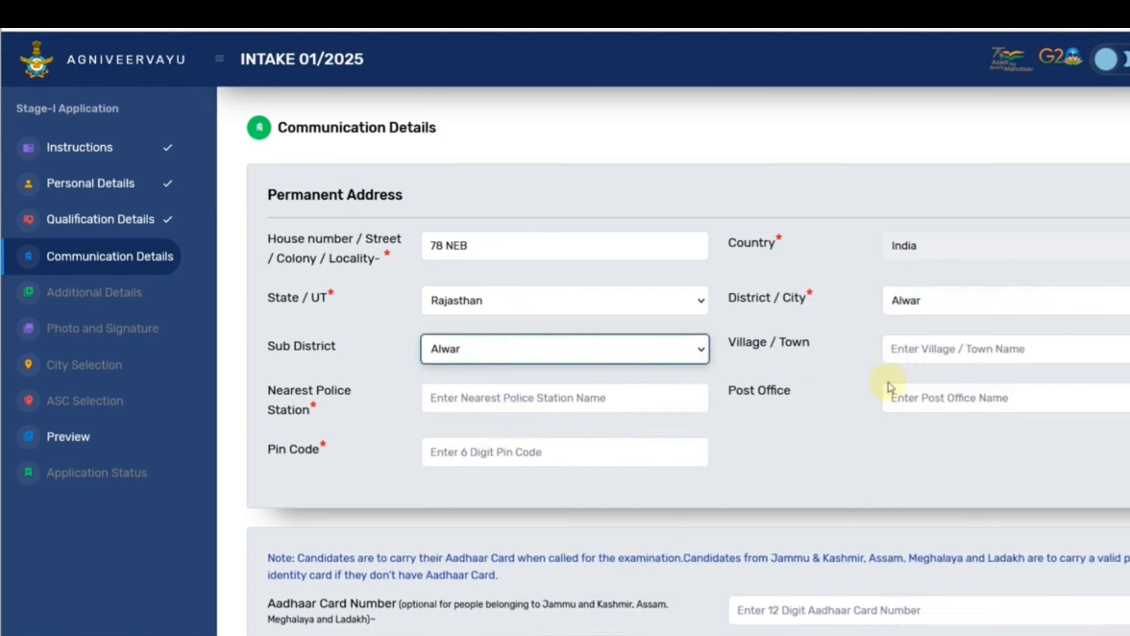
Fill in the village or town, police station, post office and pin code.
{"action": "left_click", "coordinate": [929, 355]}
{"action": "type", "text": "ALWAR"}
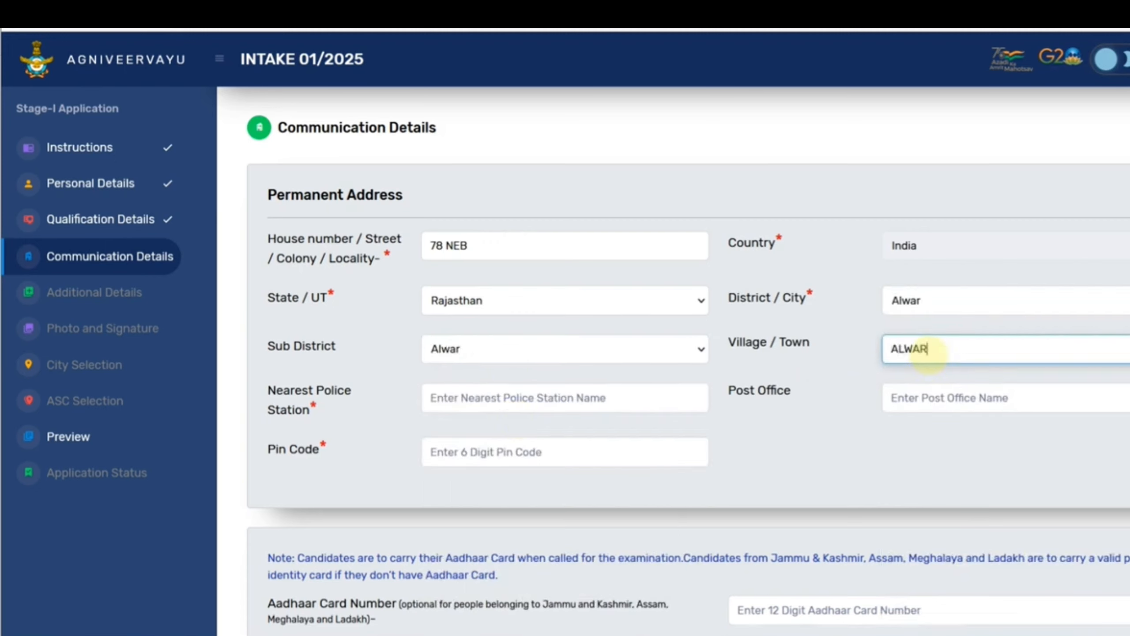
{"action": "key", "text": "Tab"}
{"action": "type", "text": "M"}
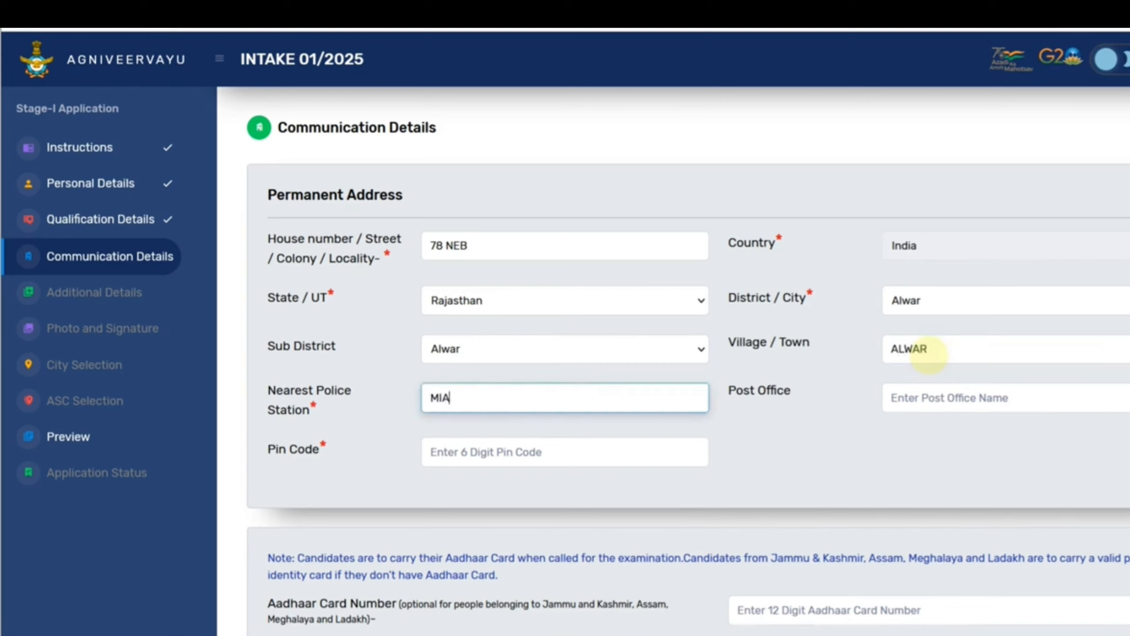
{"action": "type", "text": "IA"}
{"action": "key", "text": "Tab"}
{"action": "type", "text": "ALWAR"}
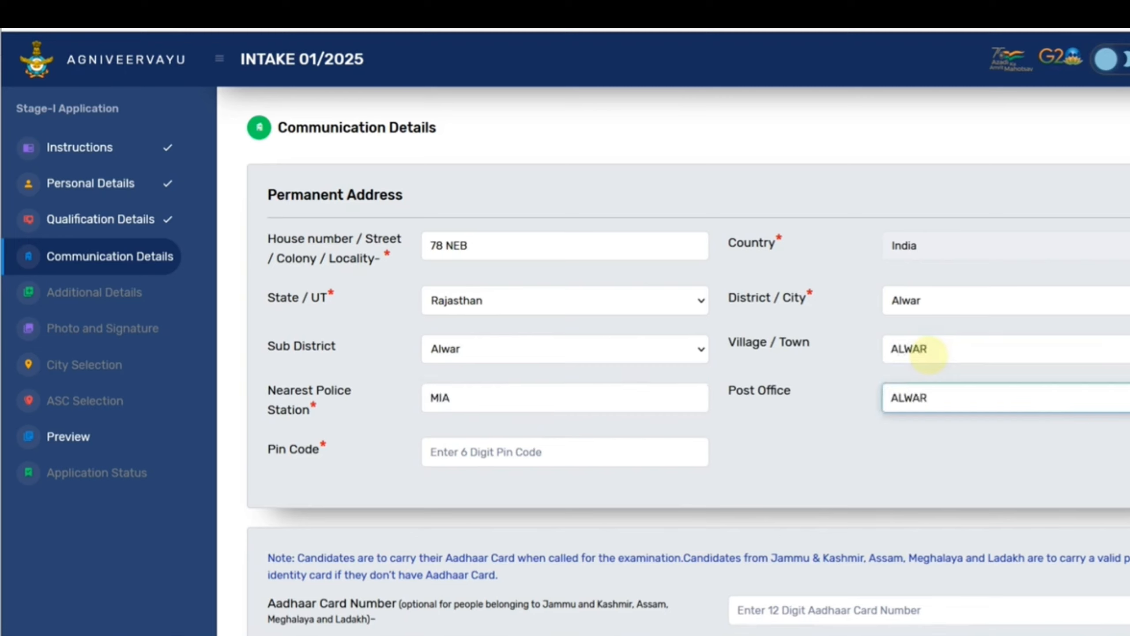
{"action": "key", "text": "Tab"}
{"action": "type", "text": "301"}
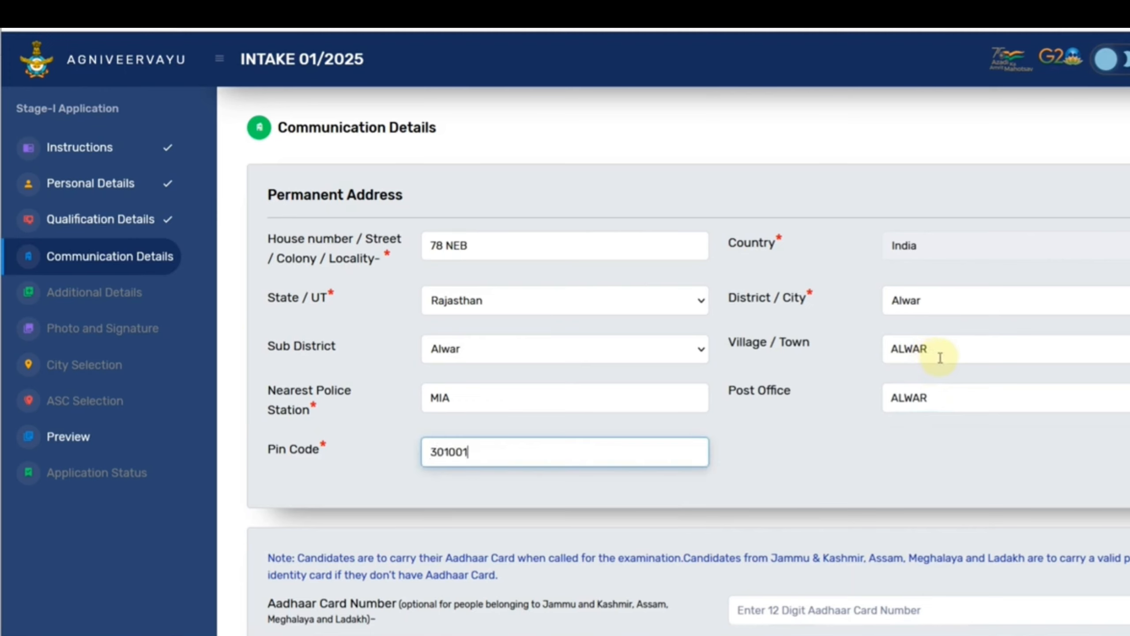
{"action": "scroll", "coordinate": [938, 358], "scroll_direction": "down", "scroll_amount": 5}
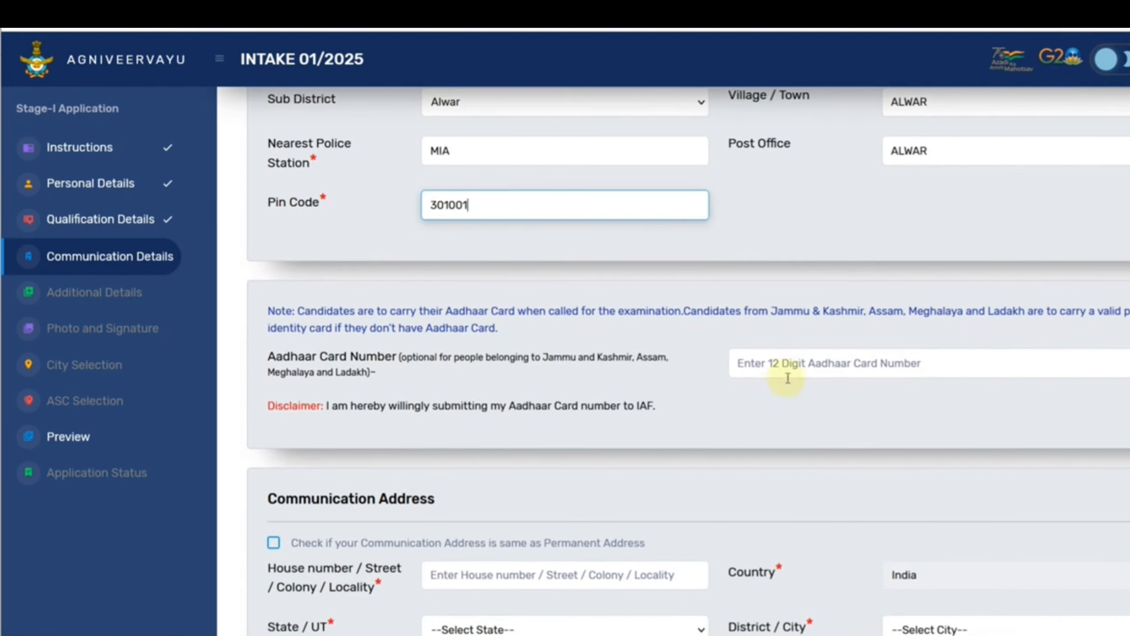
Mark the communication address as the same as the permanent address.
{"action": "left_click", "coordinate": [773, 375]}
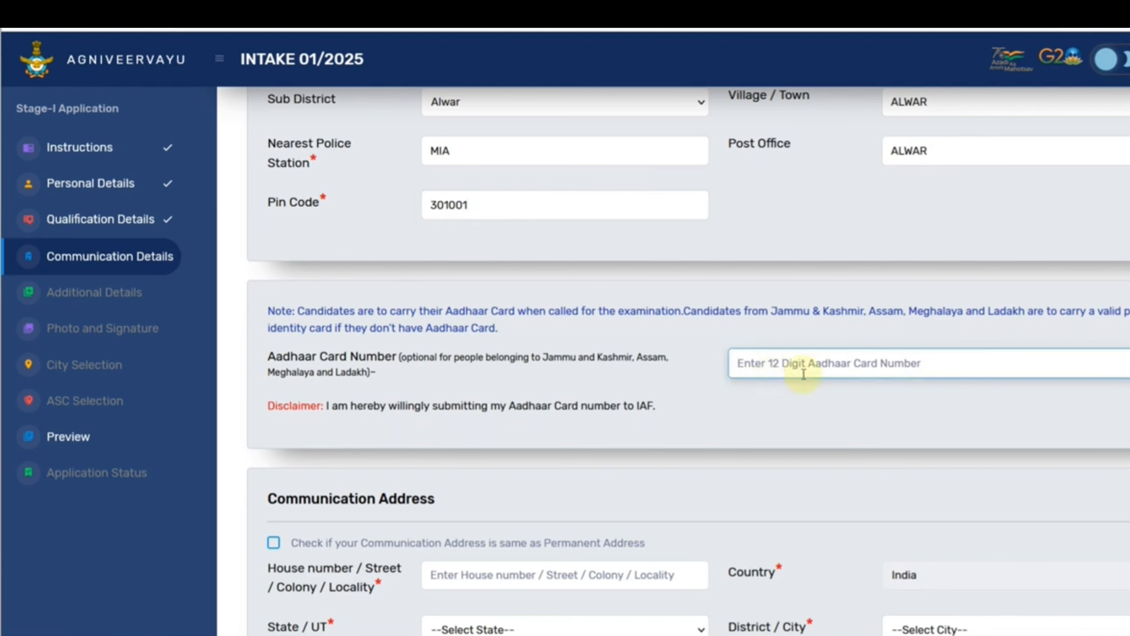
{"action": "scroll", "coordinate": [739, 399], "scroll_direction": "down", "scroll_amount": 5}
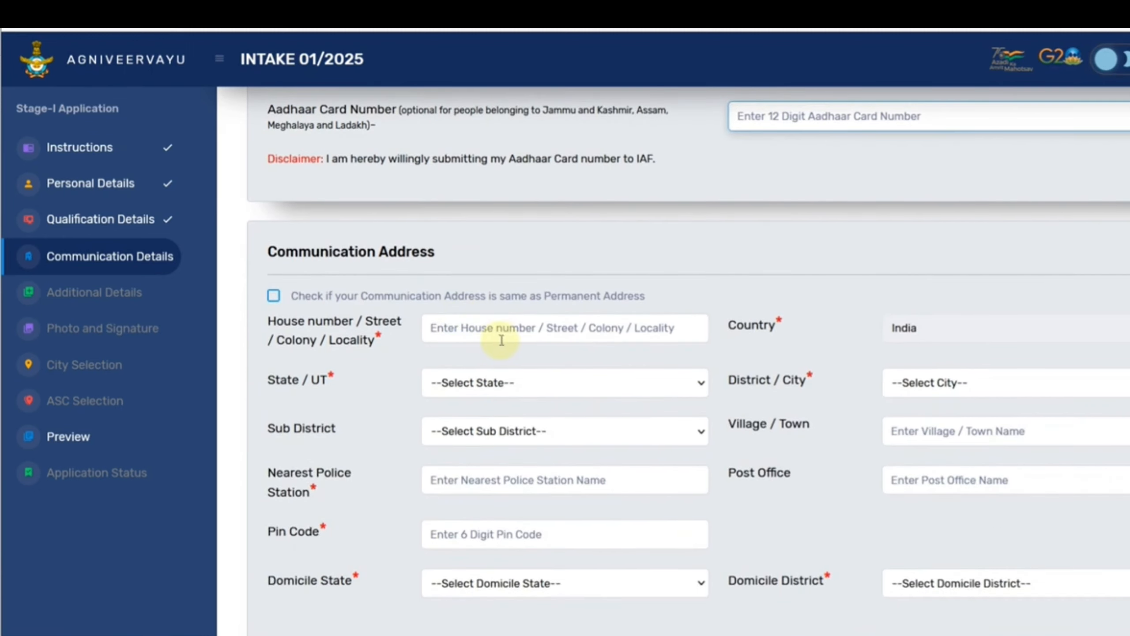
{"action": "left_click", "coordinate": [273, 296]}
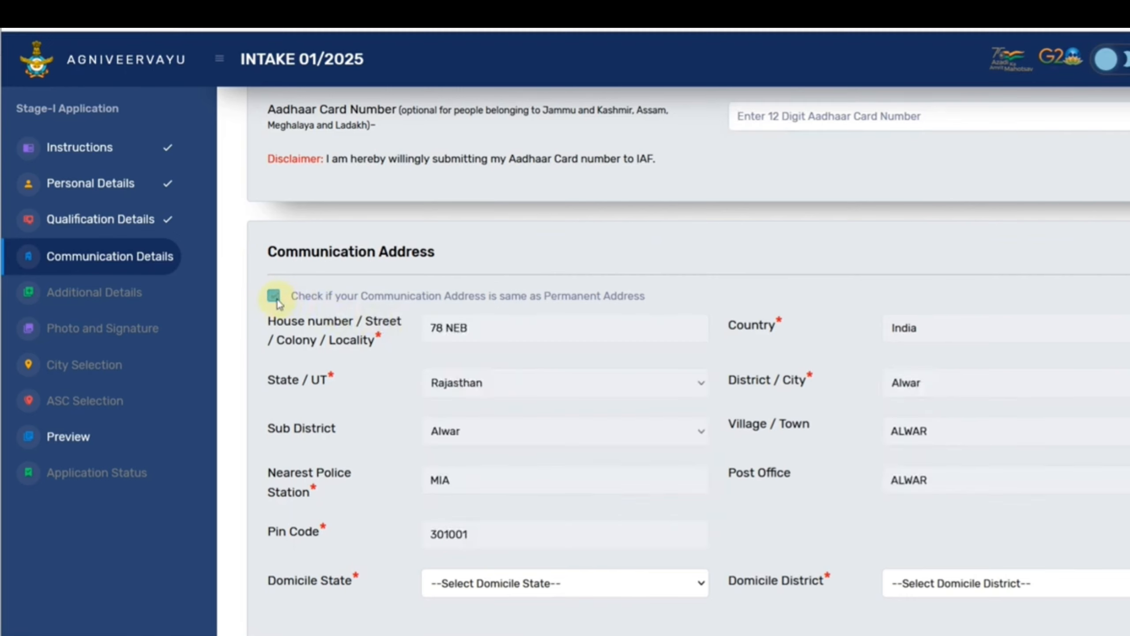
{"action": "scroll", "coordinate": [469, 387], "scroll_direction": "down", "scroll_amount": 3}
Set the domicile state to Rajasthan and the domicile district to Alwar.
{"action": "left_click", "coordinate": [501, 452]}
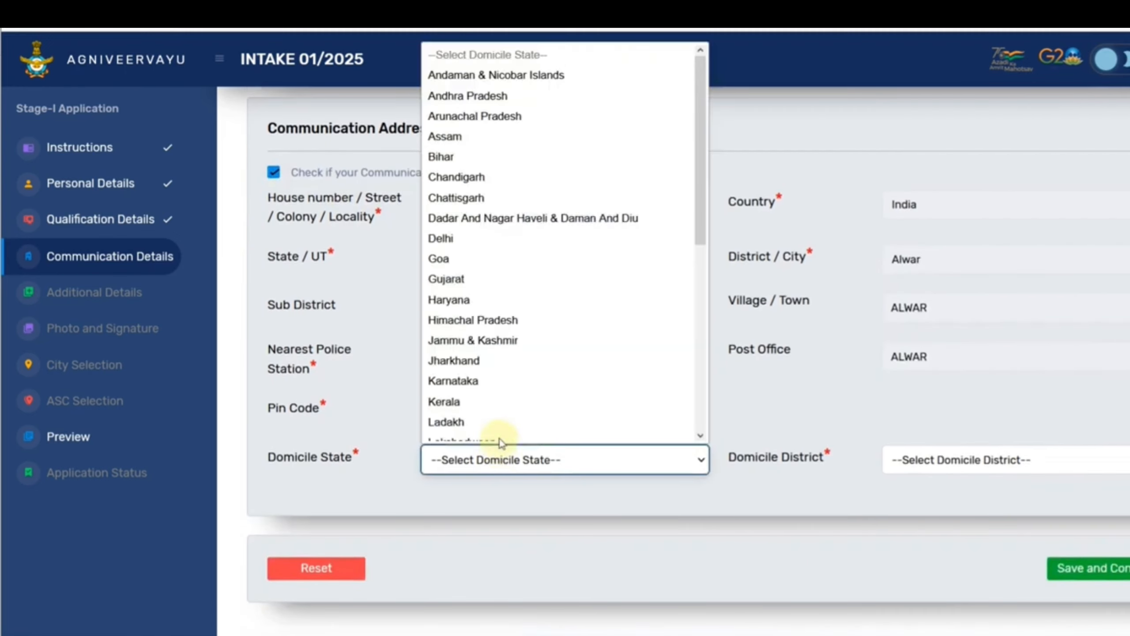
{"action": "scroll", "coordinate": [500, 440], "scroll_direction": "down", "scroll_amount": 8}
{"action": "left_click", "coordinate": [479, 219]}
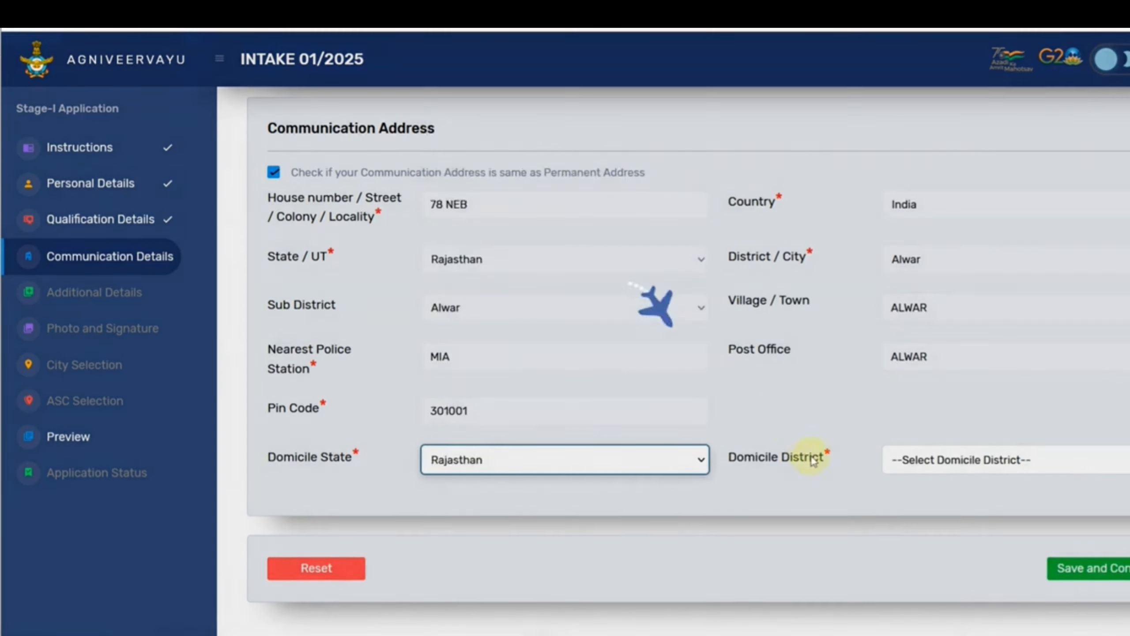
{"action": "left_click", "coordinate": [939, 465]}
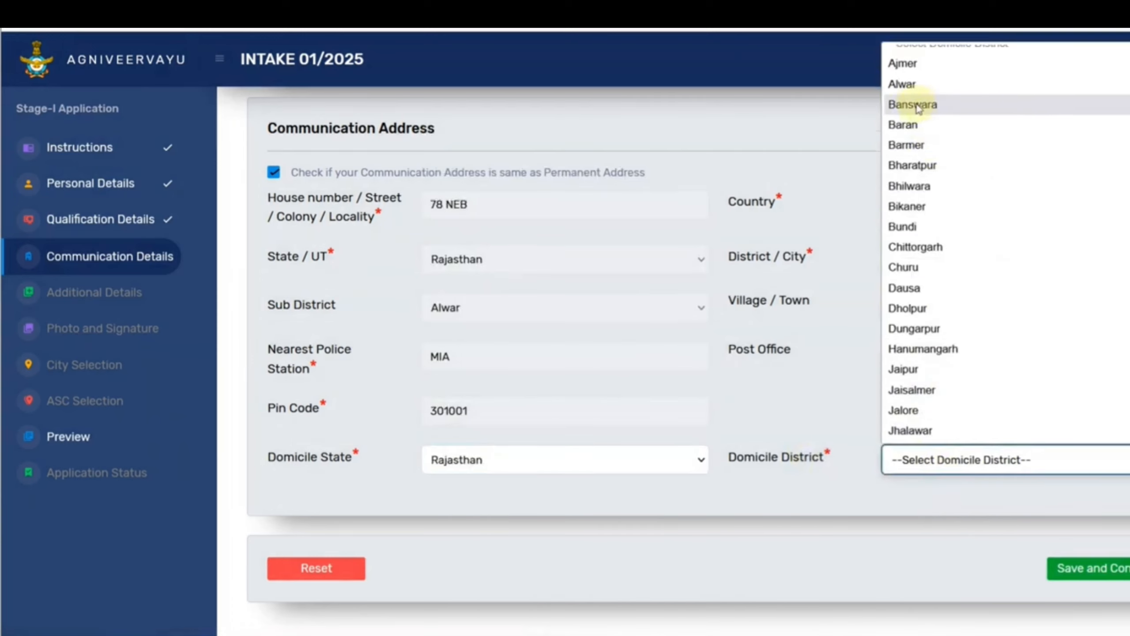
{"action": "left_click", "coordinate": [910, 85]}
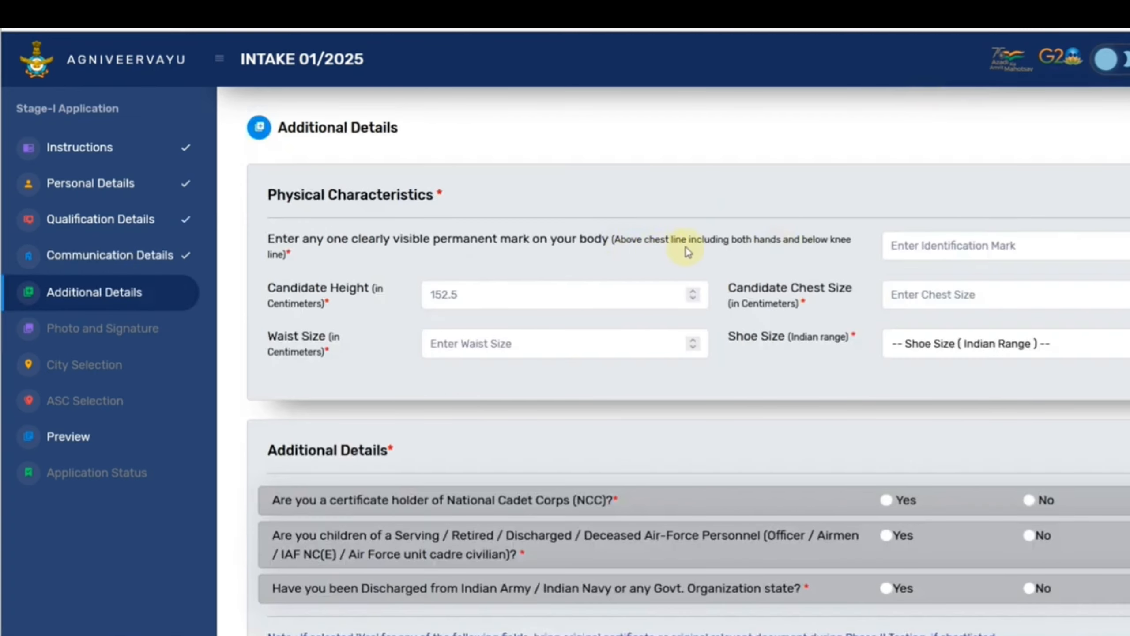
Choose shoe size 8 under Physical Characteristics.
{"action": "left_click", "coordinate": [903, 253]}
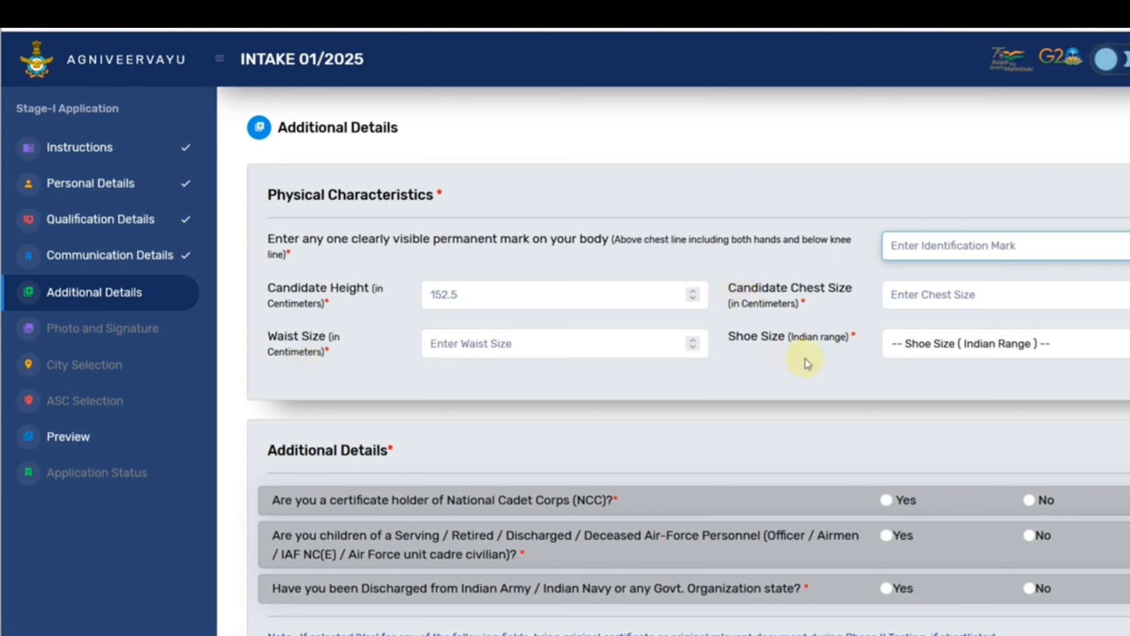
{"action": "left_click", "coordinate": [931, 352]}
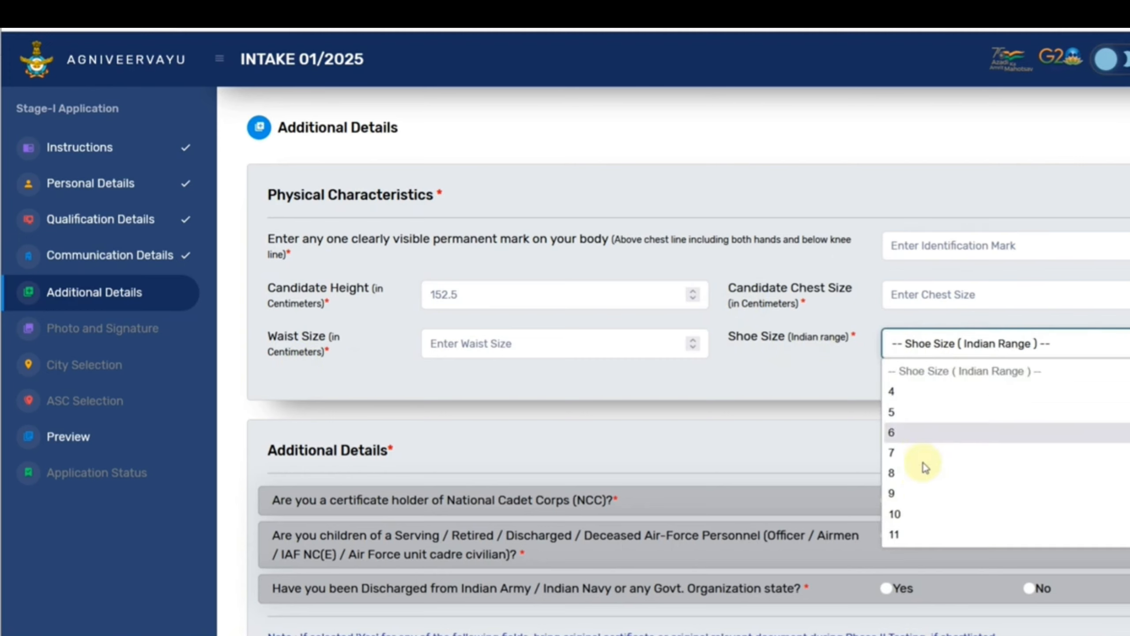
{"action": "left_click", "coordinate": [921, 474]}
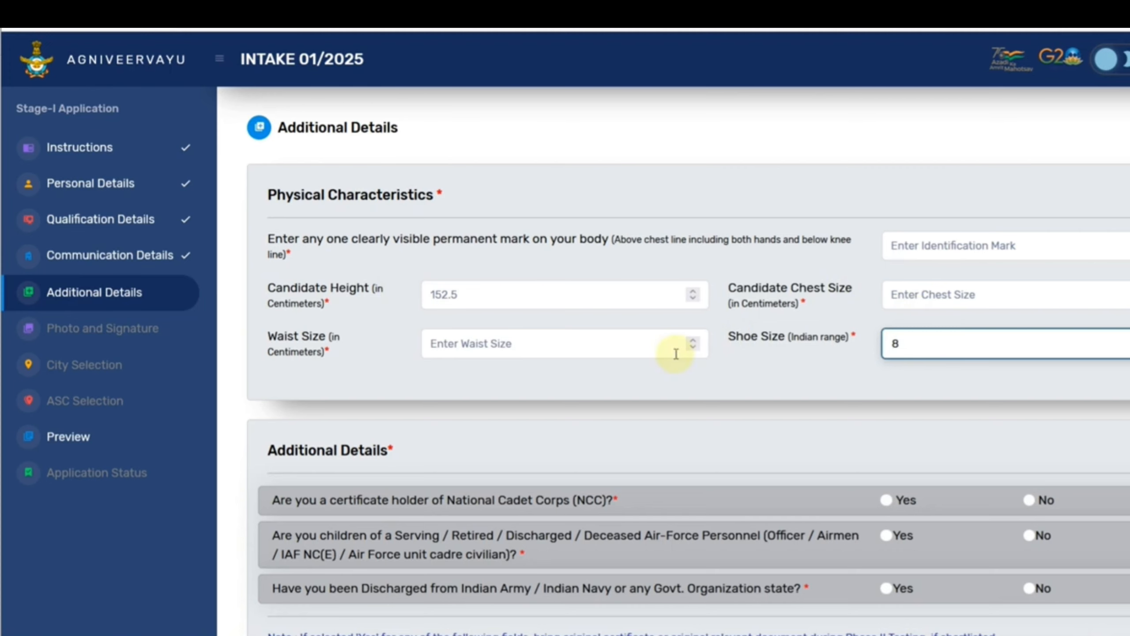
{"action": "scroll", "coordinate": [687, 351], "scroll_direction": "down", "scroll_amount": 3}
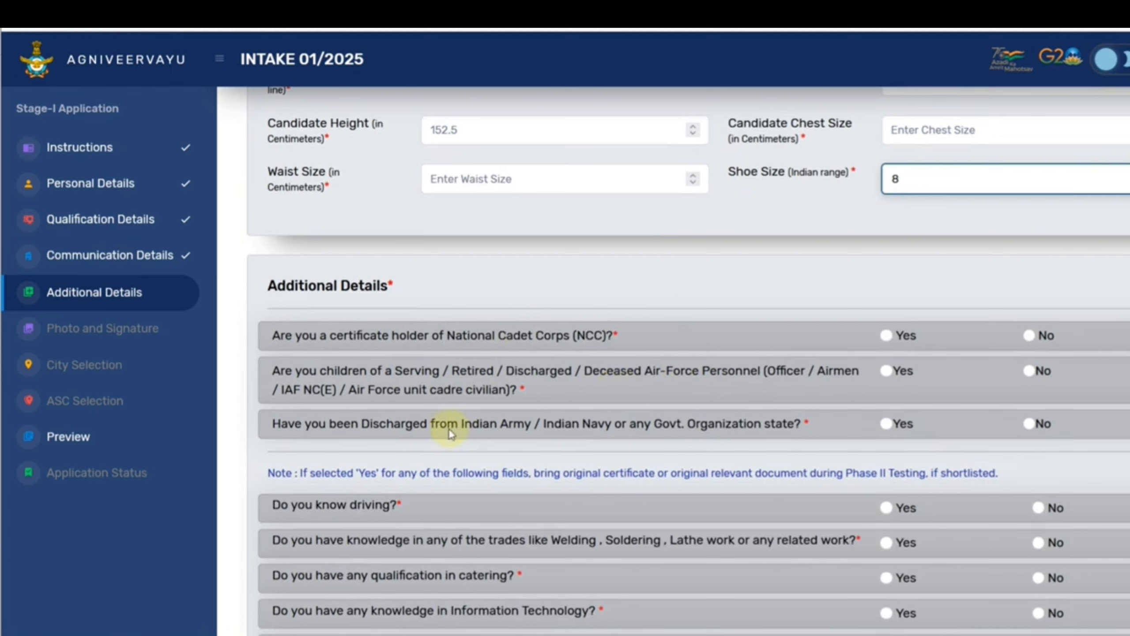
Answer No for NCC, Air Force parent and discharge questions, and Yes to driving with an LMV licence.
{"action": "left_click", "coordinate": [1028, 334]}
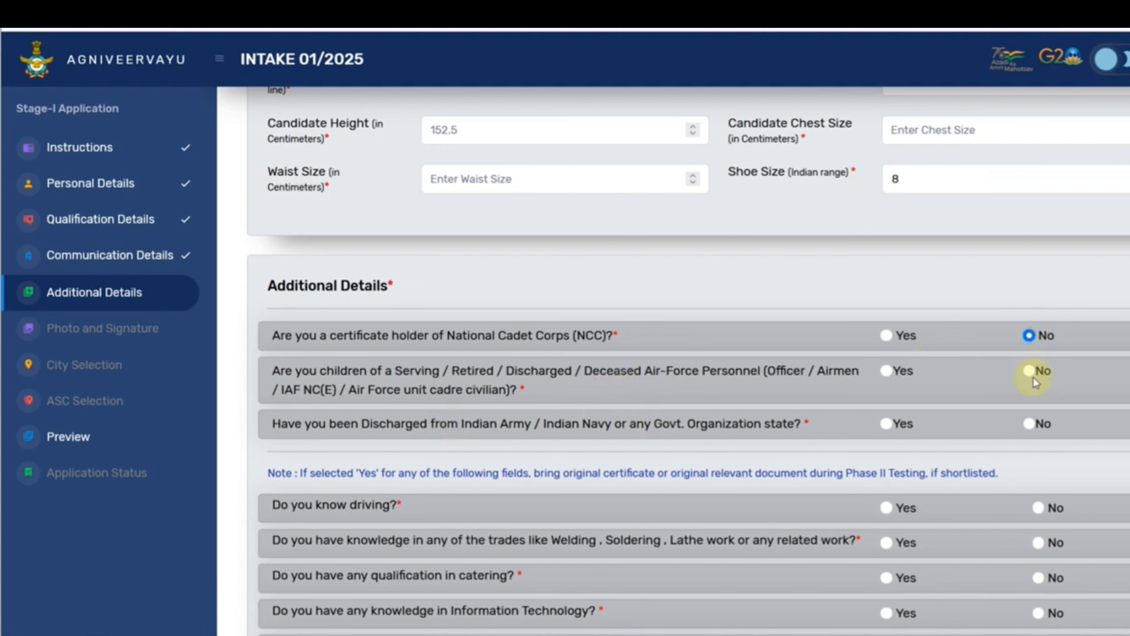
{"action": "left_click", "coordinate": [1030, 373]}
{"action": "left_click", "coordinate": [1028, 423]}
{"action": "scroll", "coordinate": [991, 426], "scroll_direction": "down", "scroll_amount": 5}
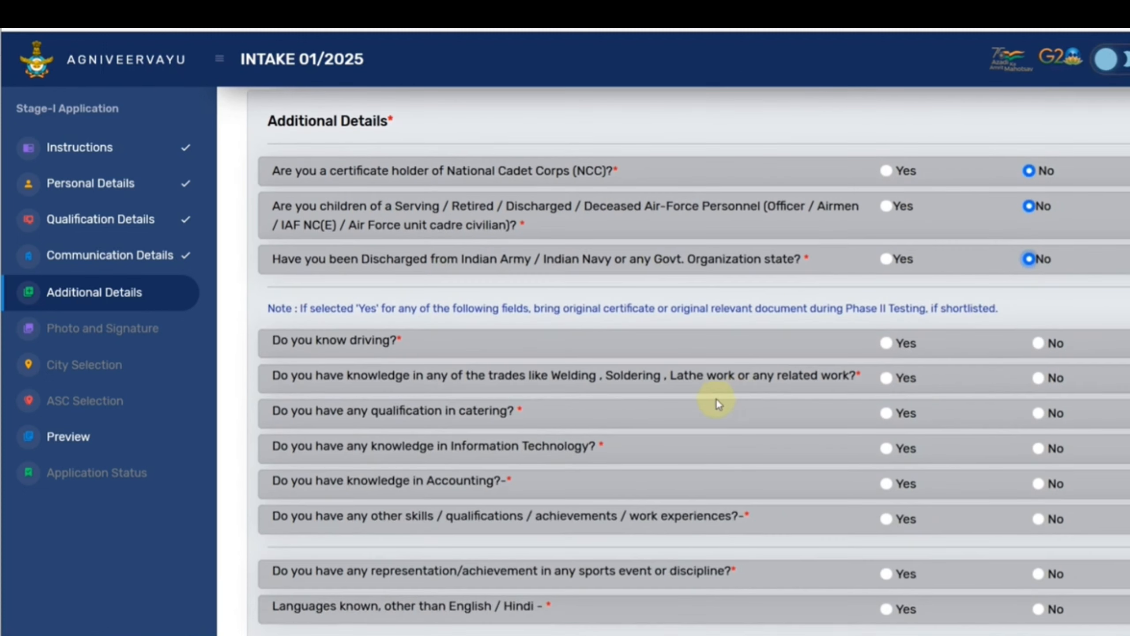
{"action": "scroll", "coordinate": [716, 399], "scroll_direction": "down", "scroll_amount": 2}
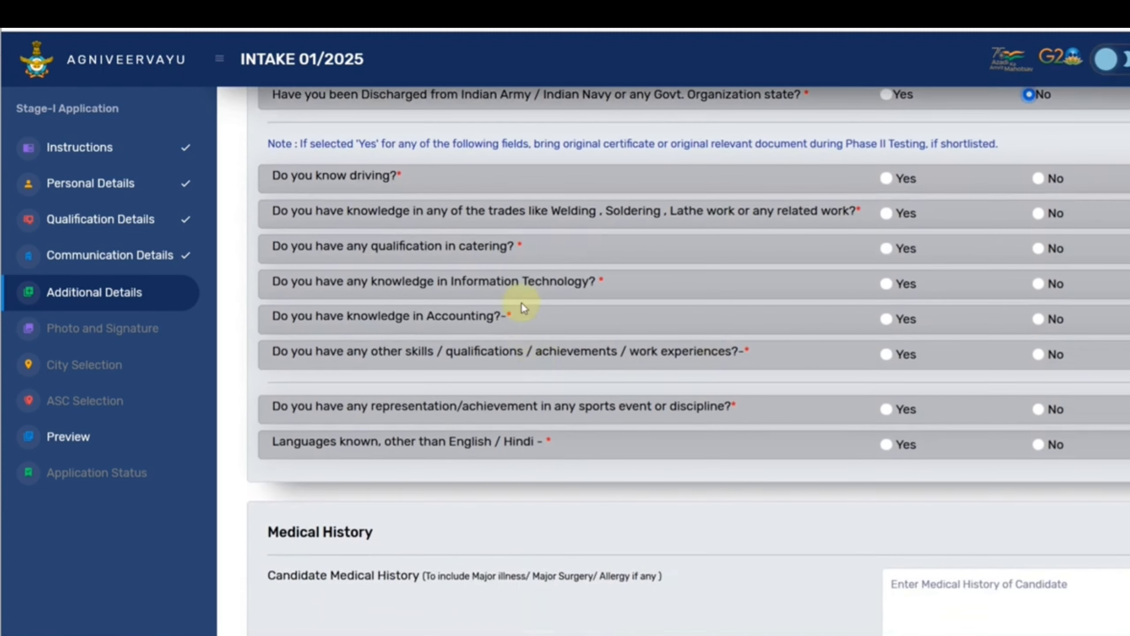
{"action": "left_click", "coordinate": [886, 180]}
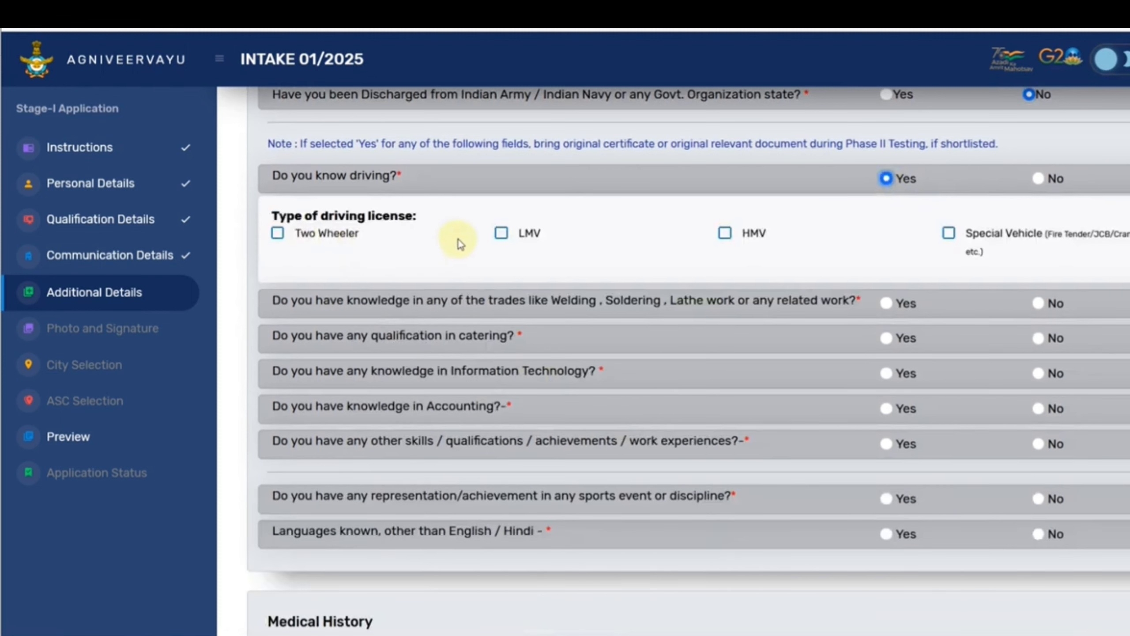
{"action": "left_click", "coordinate": [502, 233]}
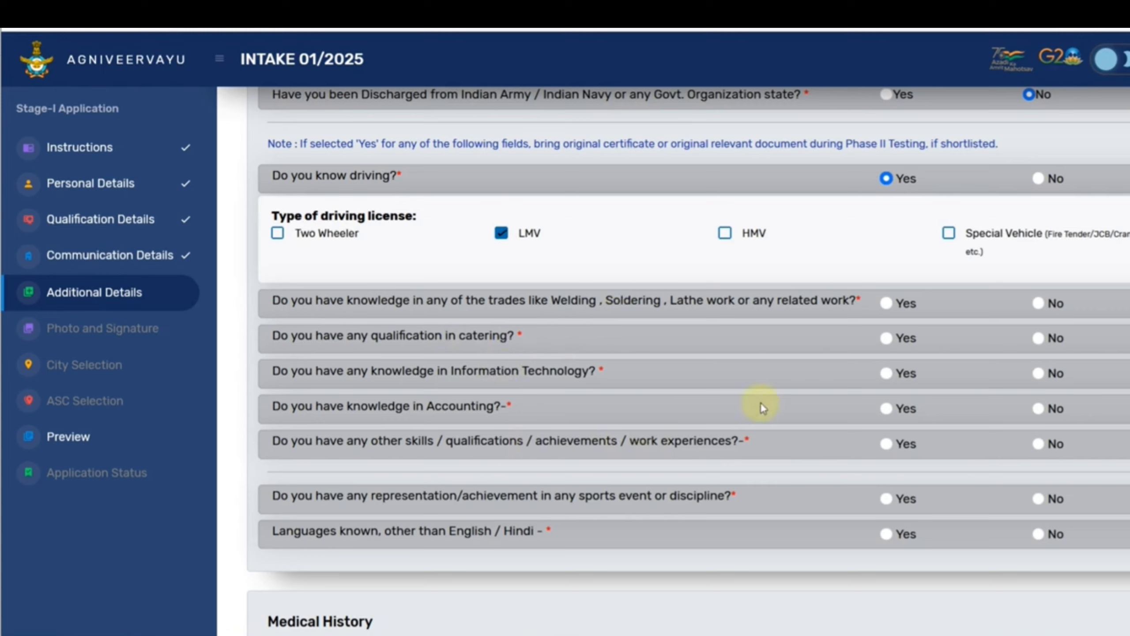
Answer No for trades, catering, accounting, other skills, sports and languages, then save the section.
{"action": "left_click", "coordinate": [1038, 304]}
{"action": "left_click", "coordinate": [1037, 337]}
{"action": "left_click", "coordinate": [1039, 408]}
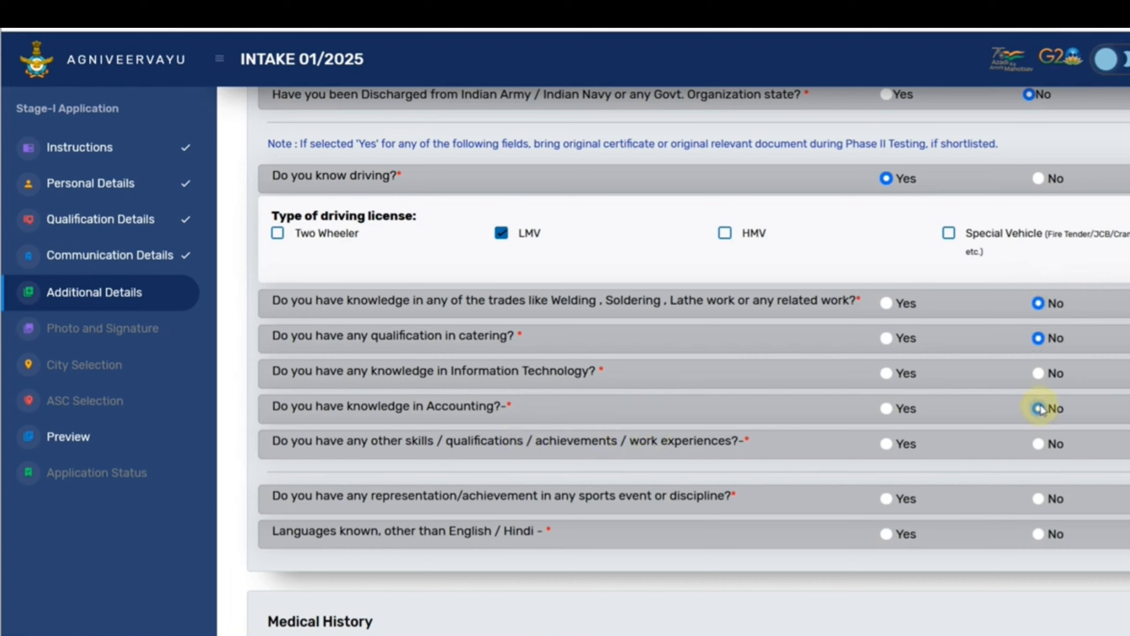
{"action": "left_click", "coordinate": [1038, 444]}
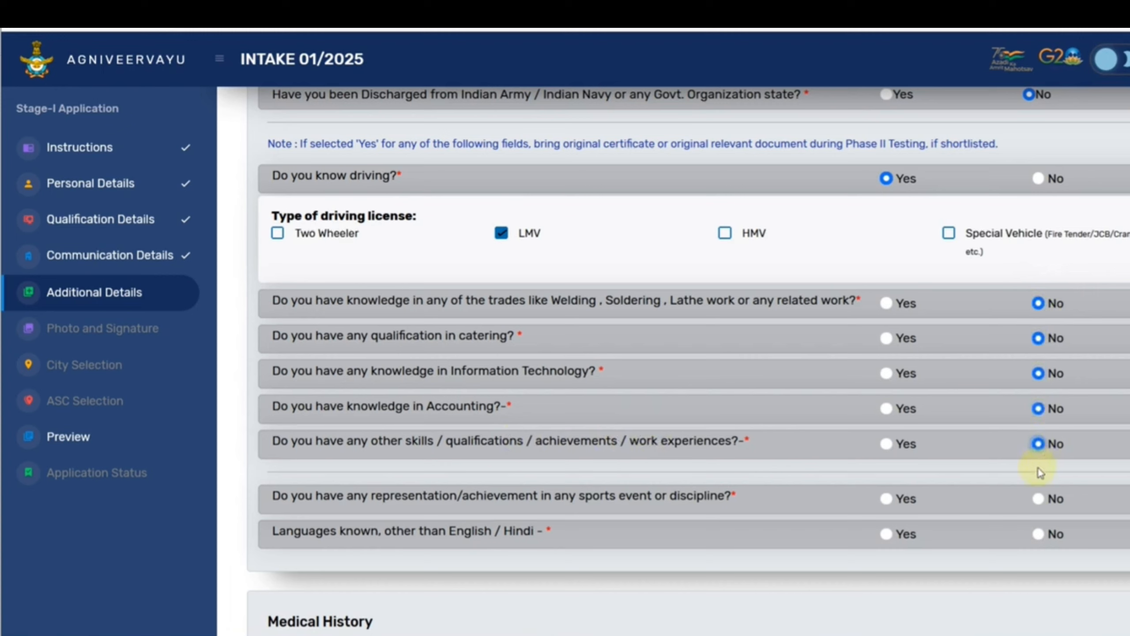
{"action": "left_click", "coordinate": [1039, 498]}
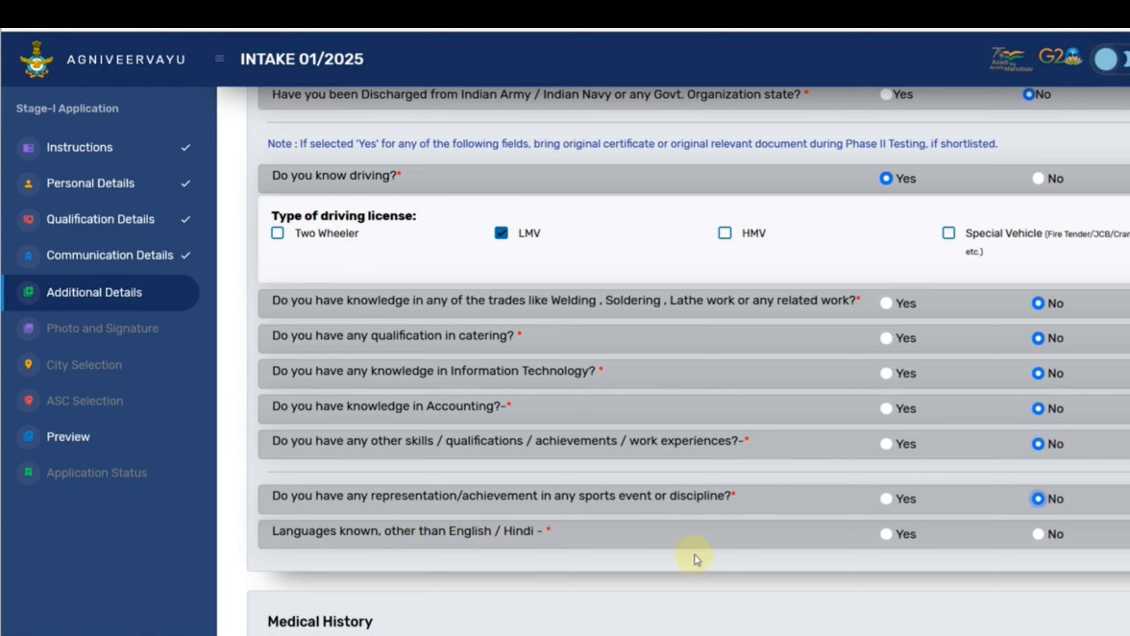
{"action": "left_click", "coordinate": [883, 534]}
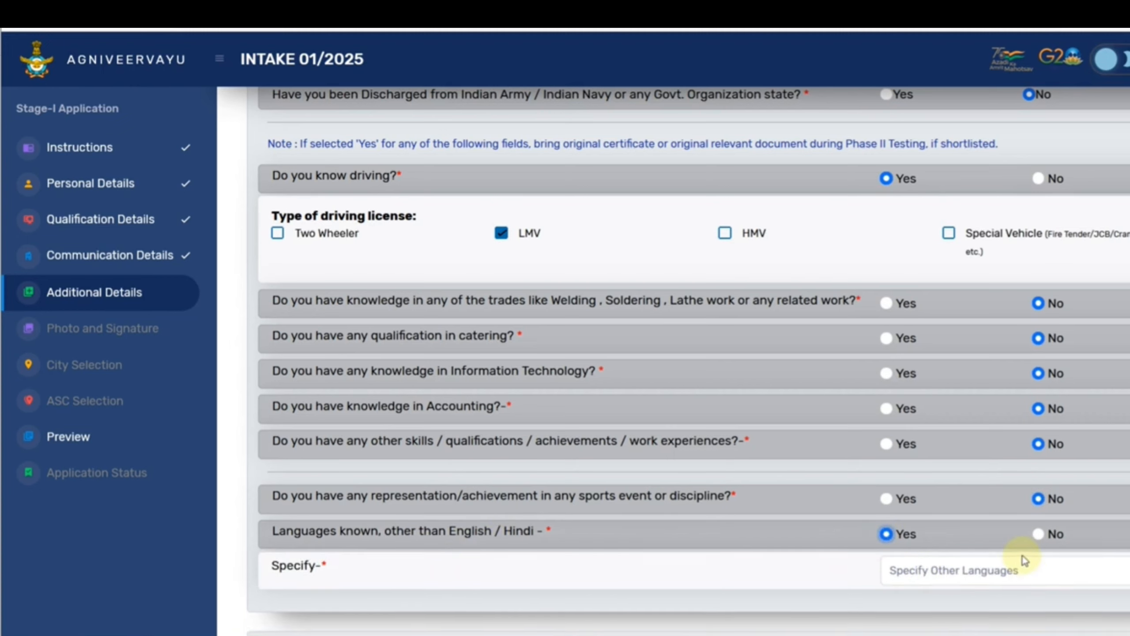
{"action": "left_click", "coordinate": [1037, 534]}
{"action": "scroll", "coordinate": [929, 532], "scroll_direction": "down", "scroll_amount": 7}
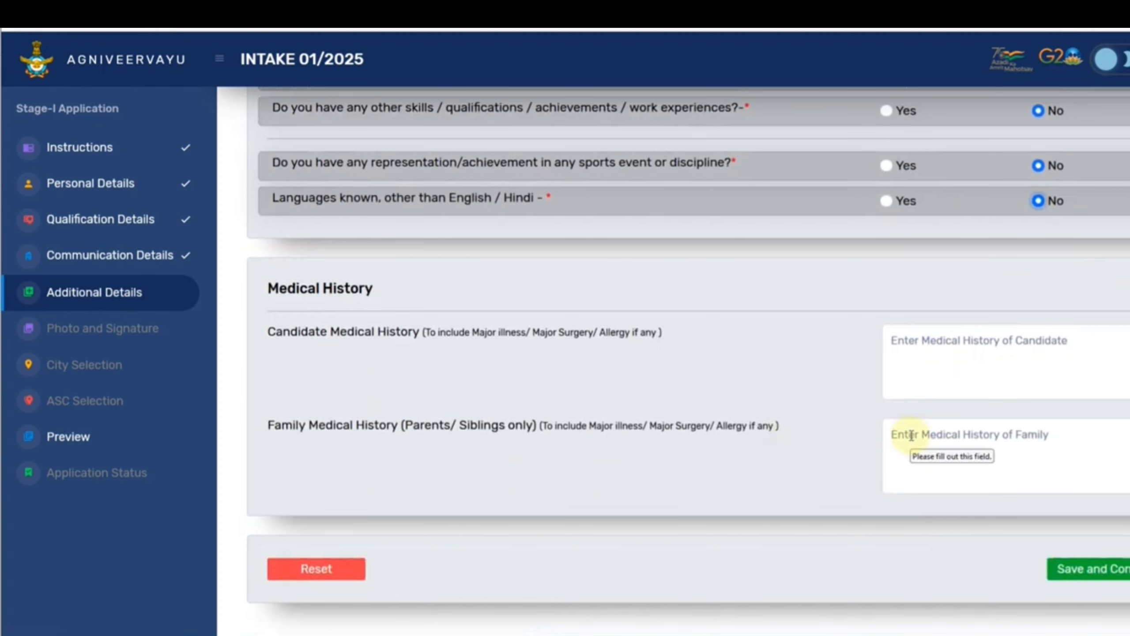
{"action": "left_click", "coordinate": [1086, 557]}
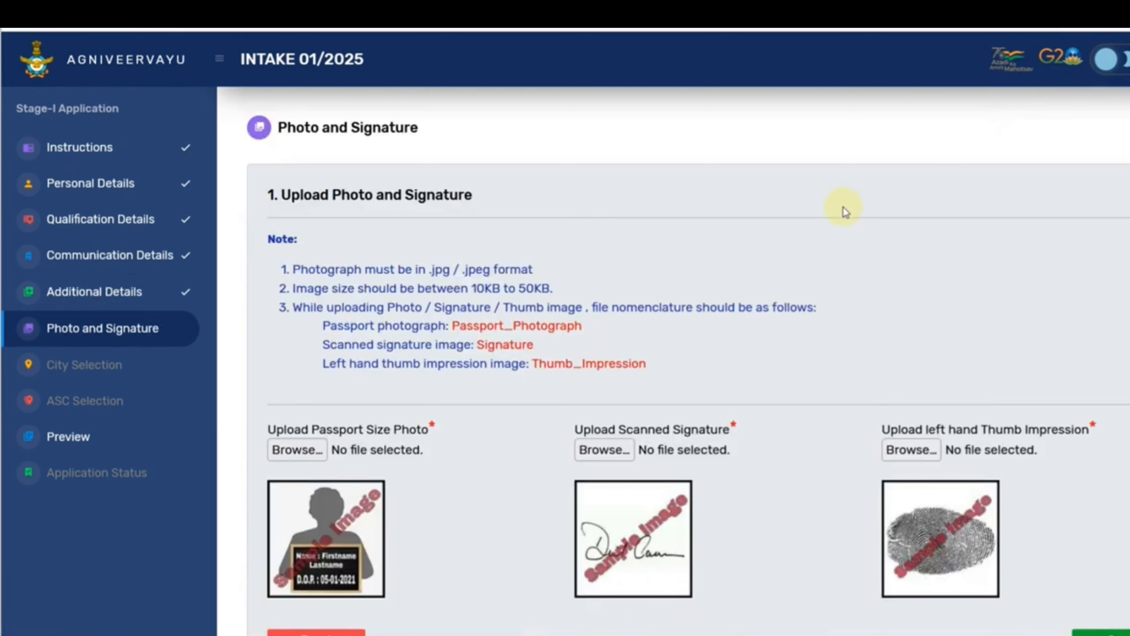
Review the Thumb_Impression, Signature and Passport_Photograph file naming rules.
{"action": "scroll", "coordinate": [842, 206], "scroll_direction": "down", "scroll_amount": 2}
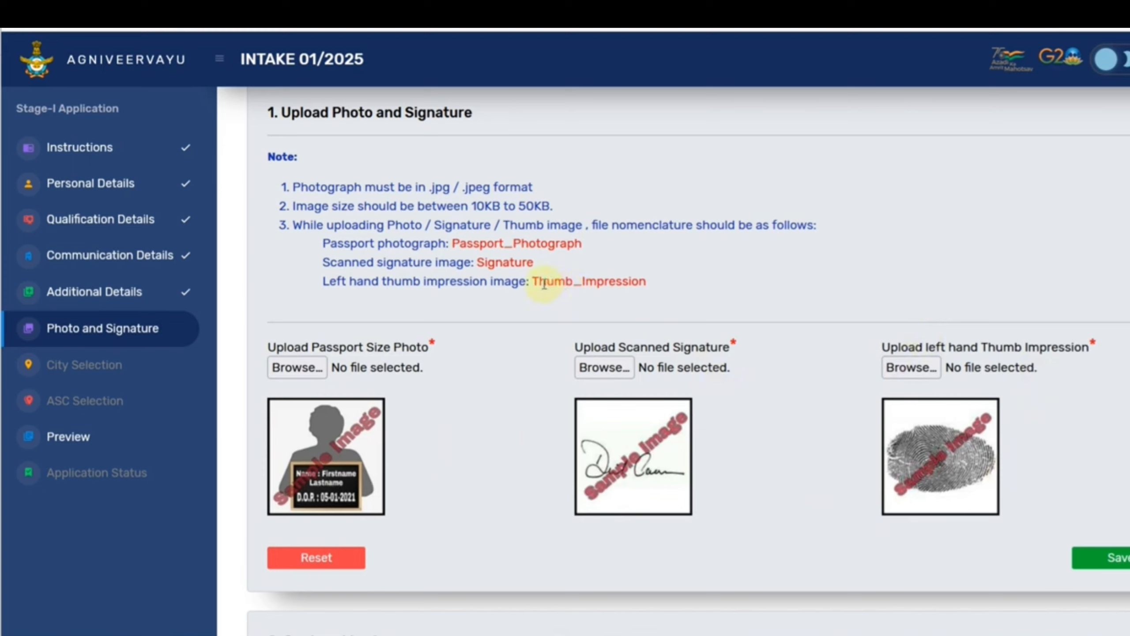
{"action": "left_click_drag", "start_coordinate": [540, 283], "coordinate": [666, 303]}
{"action": "left_click", "coordinate": [571, 298]}
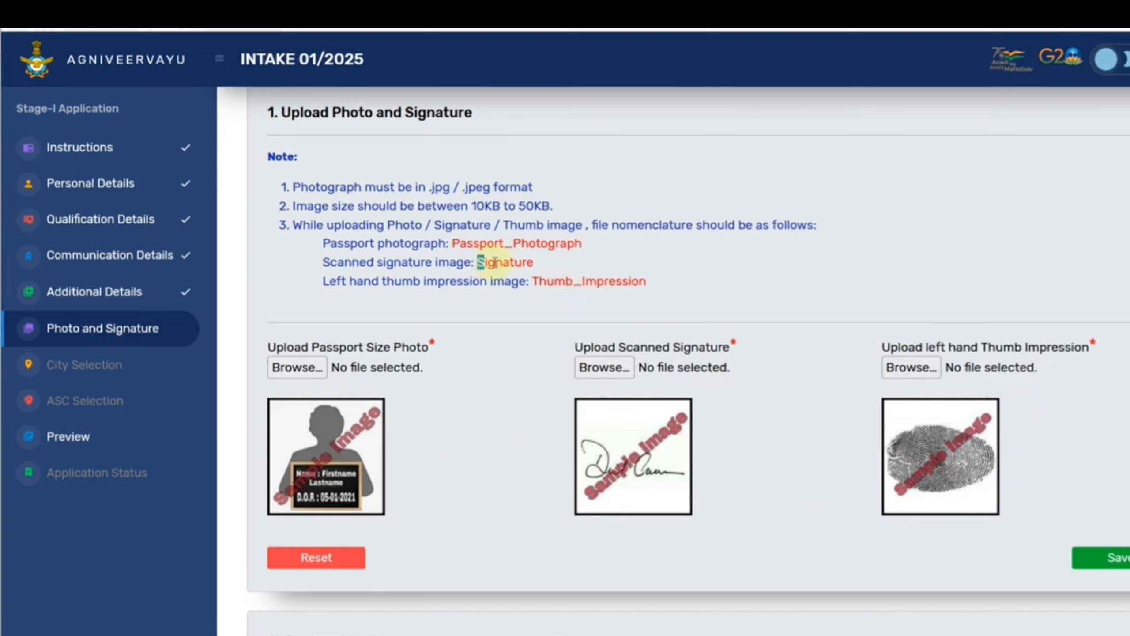
{"action": "left_click_drag", "start_coordinate": [495, 262], "coordinate": [530, 263]}
{"action": "left_click_drag", "start_coordinate": [466, 243], "coordinate": [567, 248]}
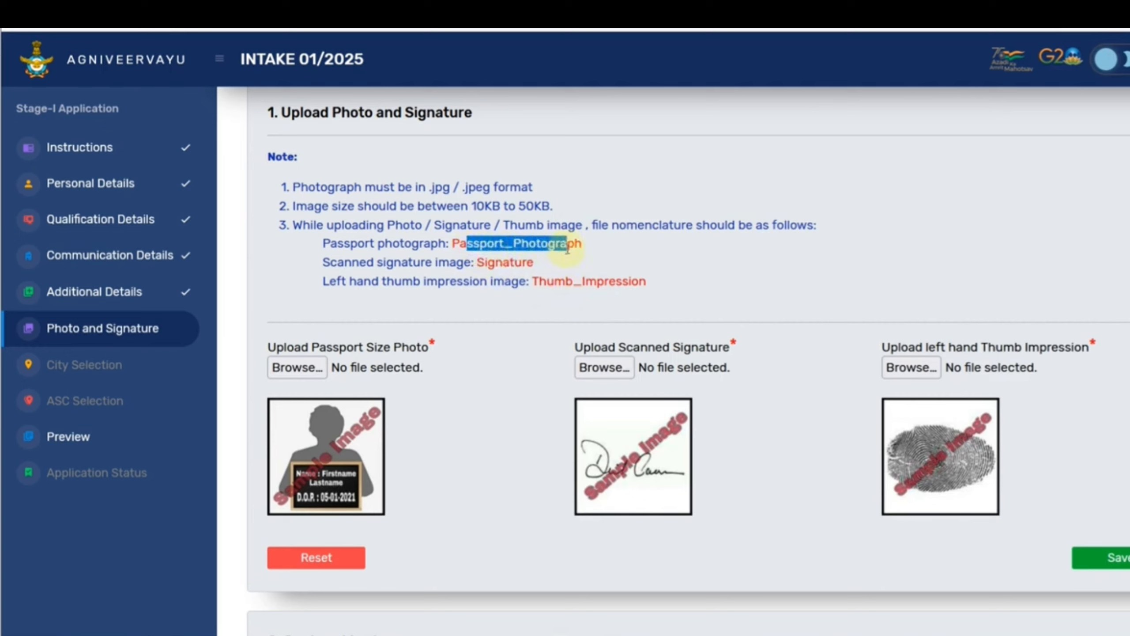
{"action": "left_click", "coordinate": [593, 253]}
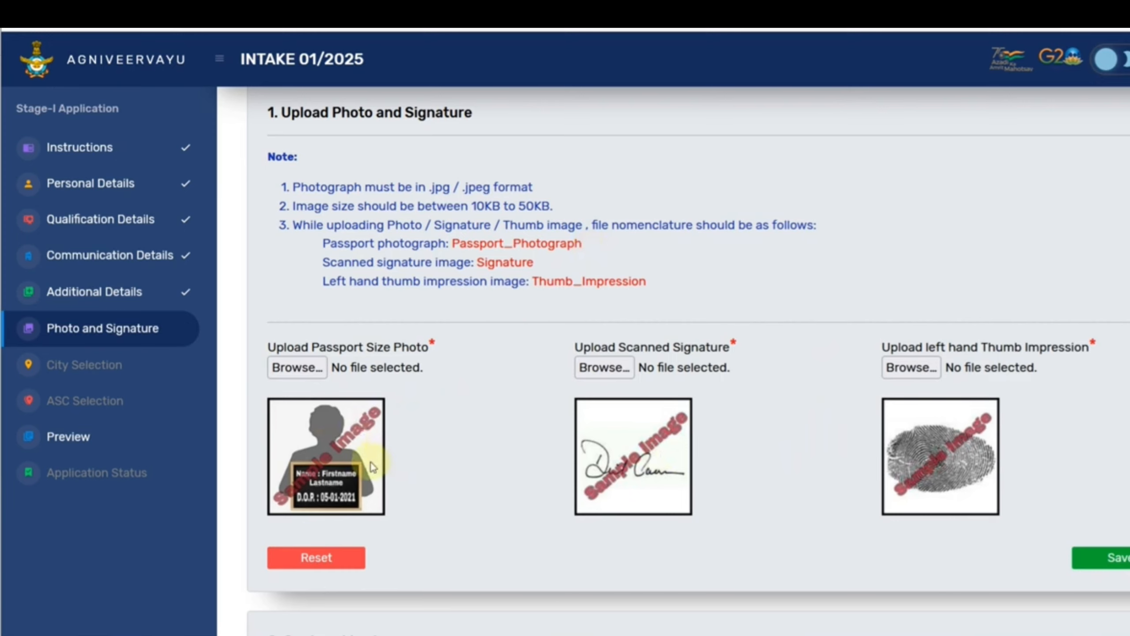
Start the camera in the Capture Live Image section.
{"action": "scroll", "coordinate": [384, 449], "scroll_direction": "down", "scroll_amount": 2}
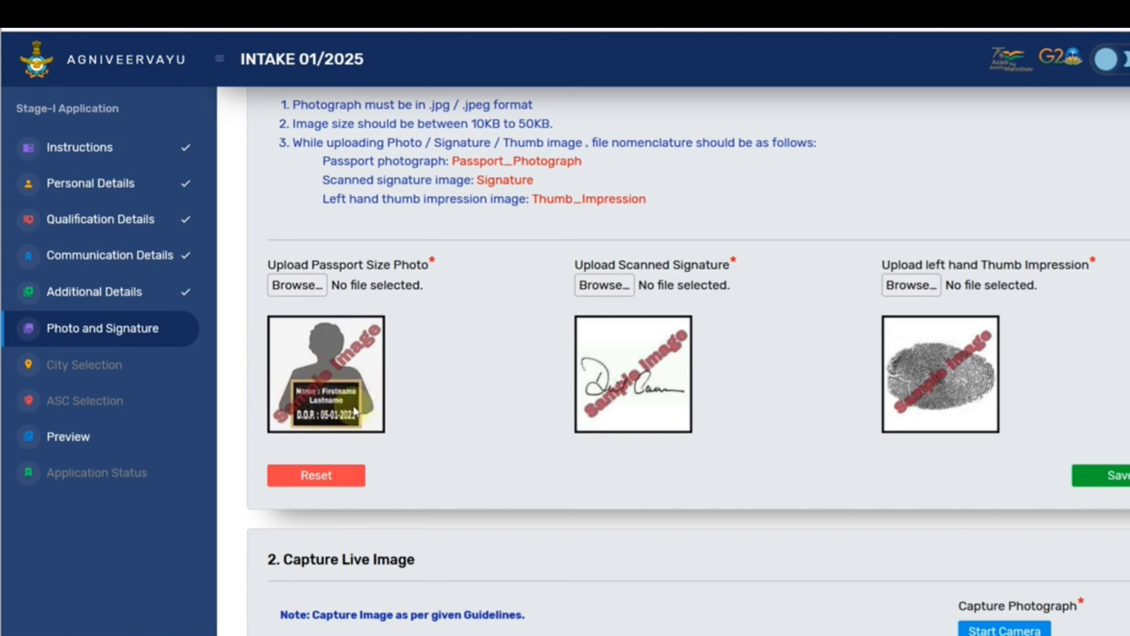
{"action": "scroll", "coordinate": [411, 398], "scroll_direction": "down", "scroll_amount": 5}
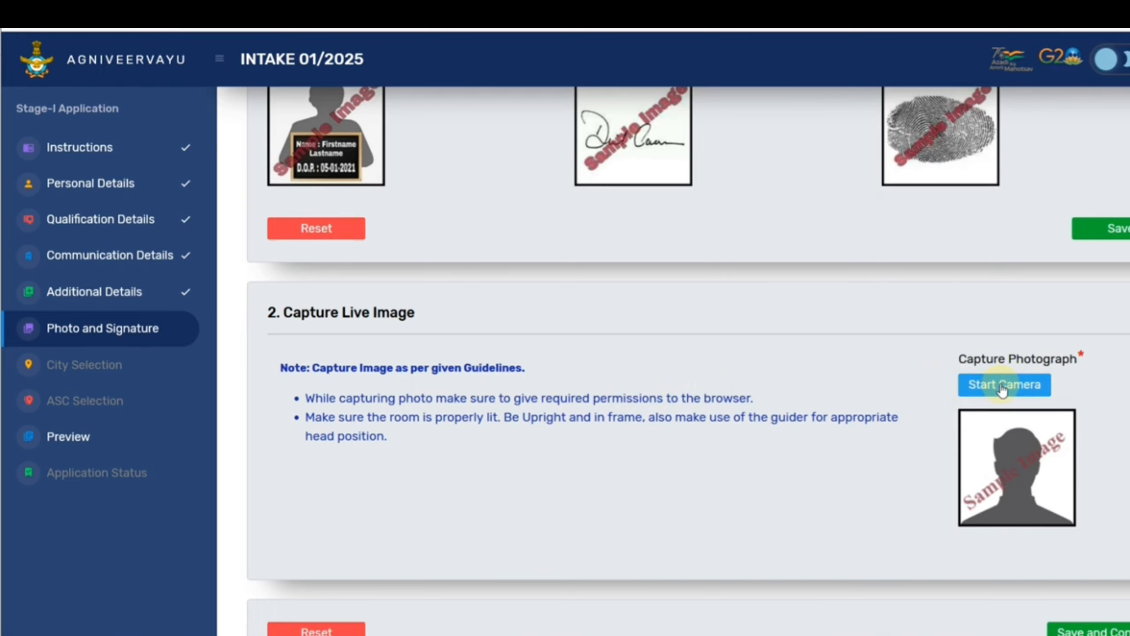
{"action": "scroll", "coordinate": [992, 421], "scroll_direction": "down", "scroll_amount": 1}
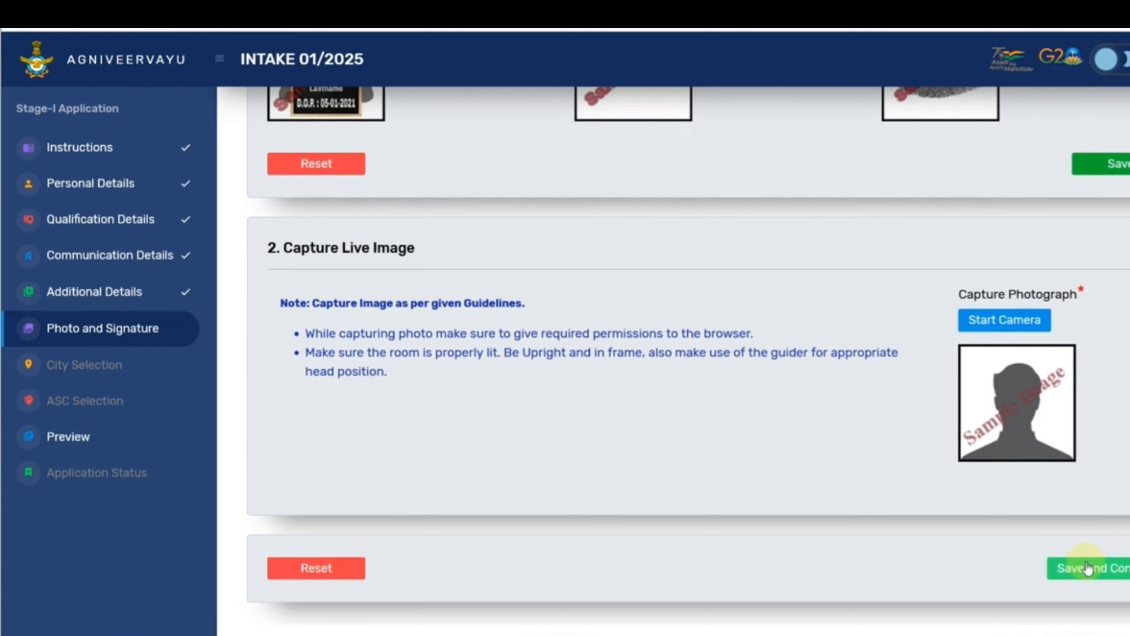
{"action": "left_click", "coordinate": [994, 327]}
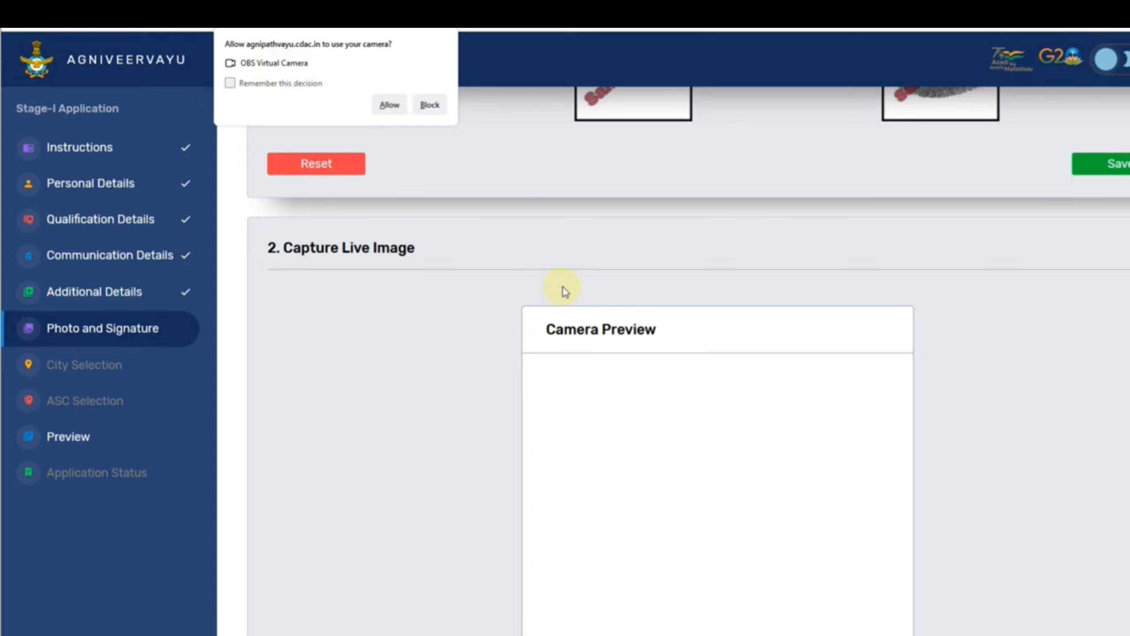
Go to Exam City Preferences and open the state list for City Preference 1.
{"action": "scroll", "coordinate": [570, 294], "scroll_direction": "down", "scroll_amount": 5}
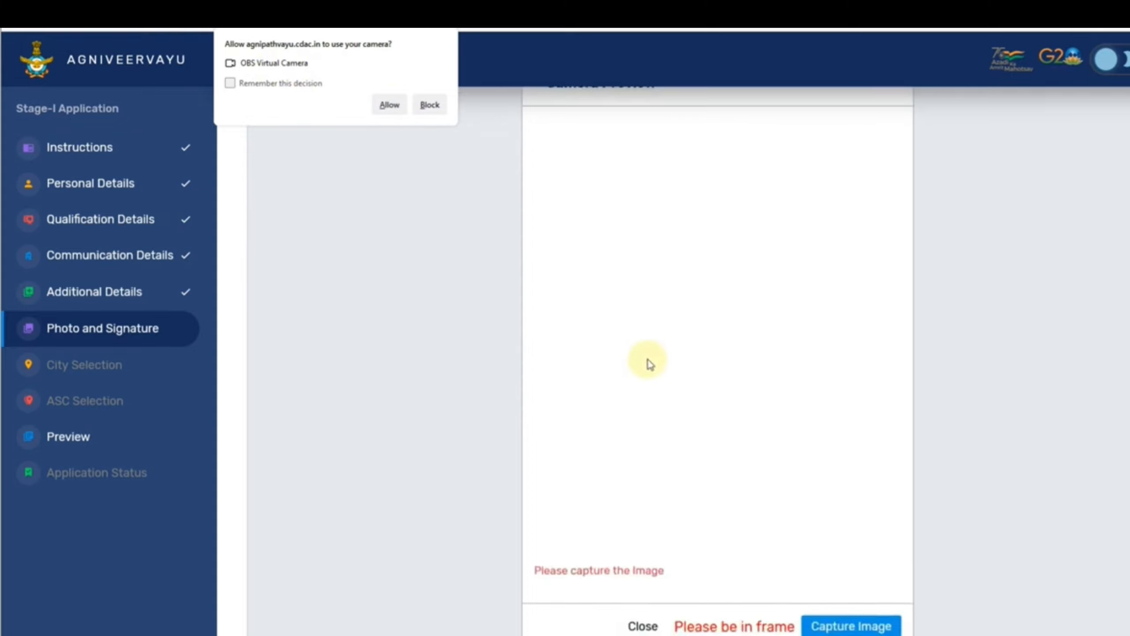
{"action": "scroll", "coordinate": [654, 356], "scroll_direction": "down", "scroll_amount": 3}
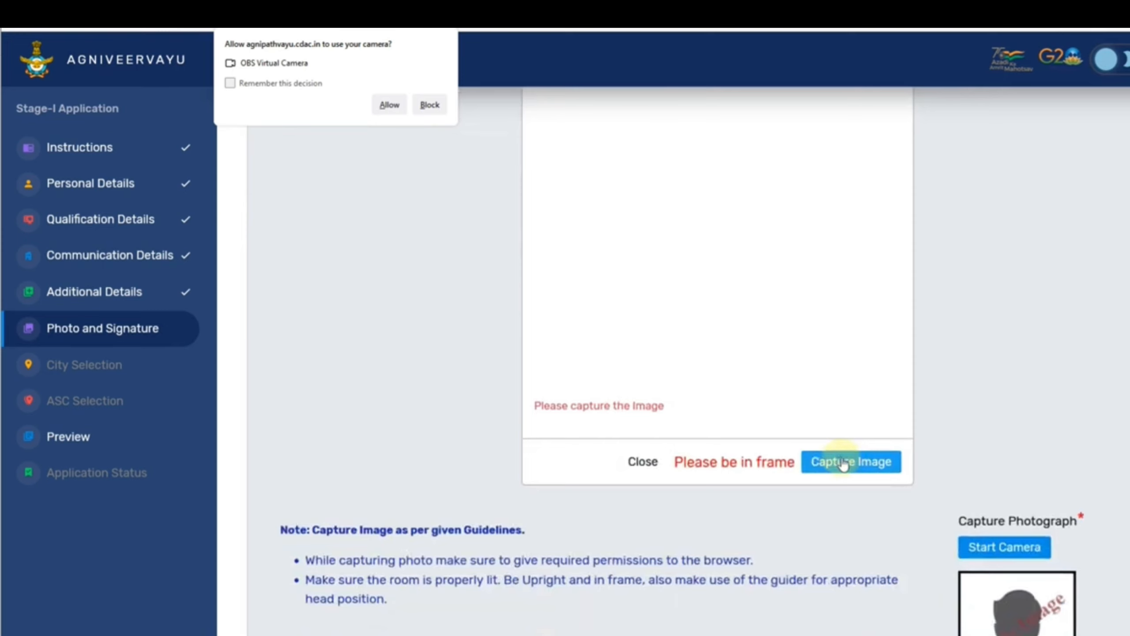
{"action": "scroll", "coordinate": [858, 466], "scroll_direction": "down", "scroll_amount": 2}
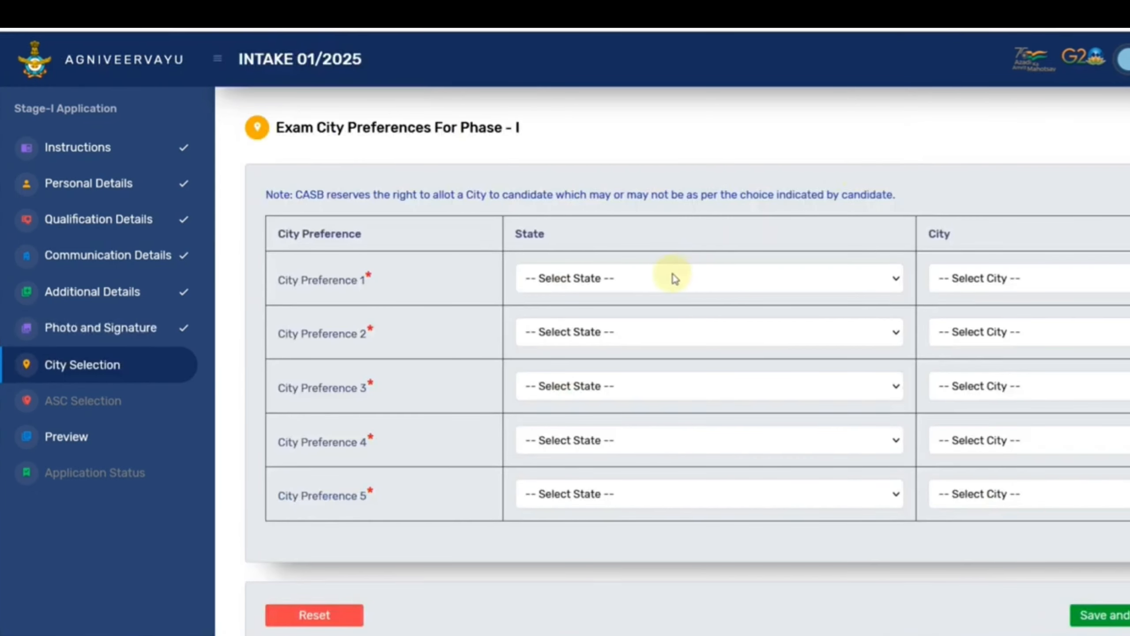
{"action": "left_click", "coordinate": [662, 278]}
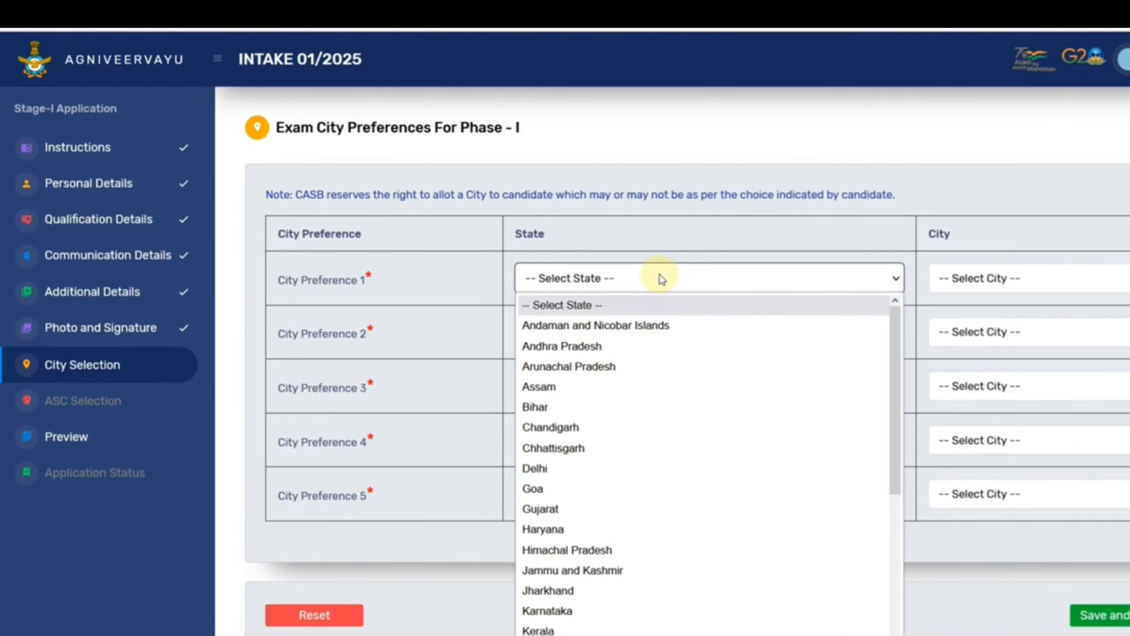
Set preference 1 to Rajasthan/Jaipur and preference 2 to Delhi/Delhi and NCR.
{"action": "scroll", "coordinate": [646, 383], "scroll_direction": "down", "scroll_amount": 5}
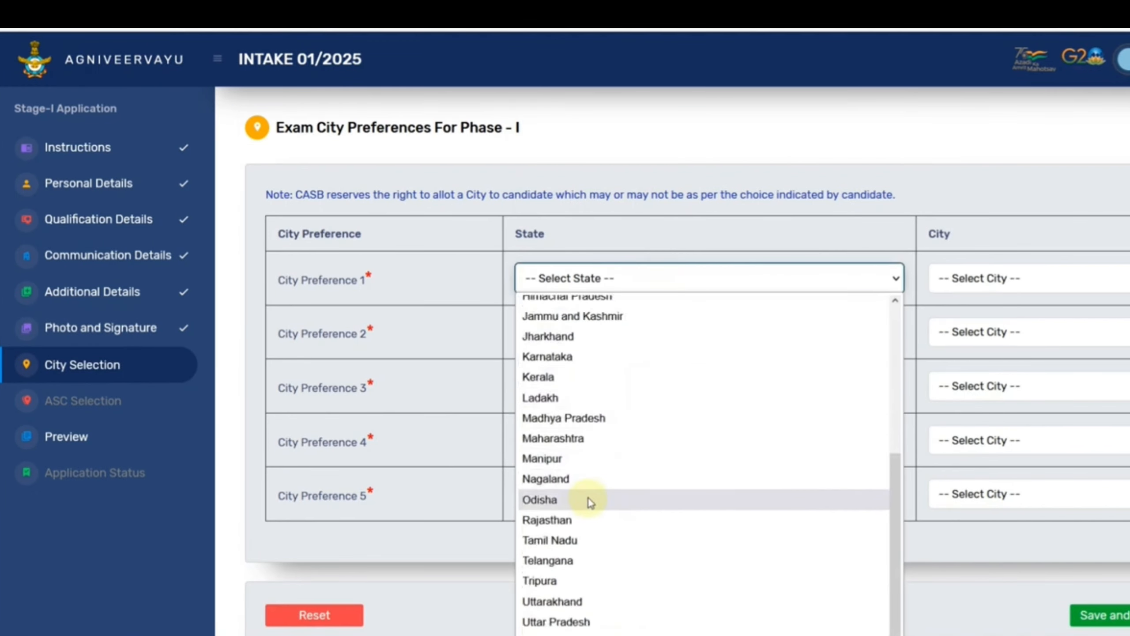
{"action": "left_click", "coordinate": [570, 518]}
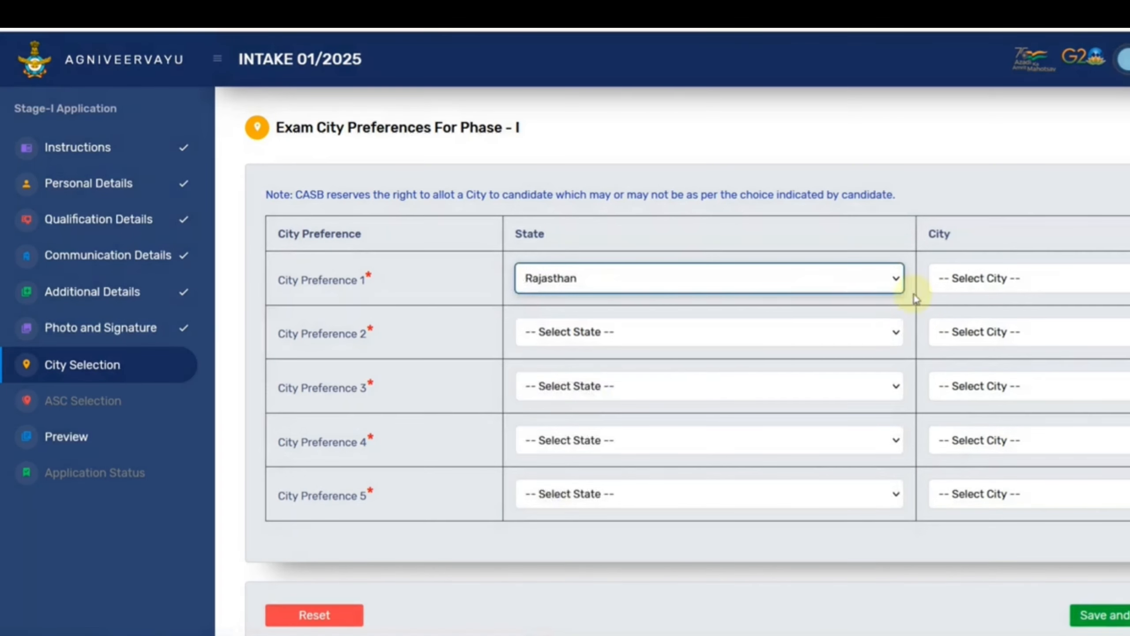
{"action": "left_click", "coordinate": [956, 278]}
{"action": "left_click", "coordinate": [954, 324]}
{"action": "left_click", "coordinate": [654, 347]}
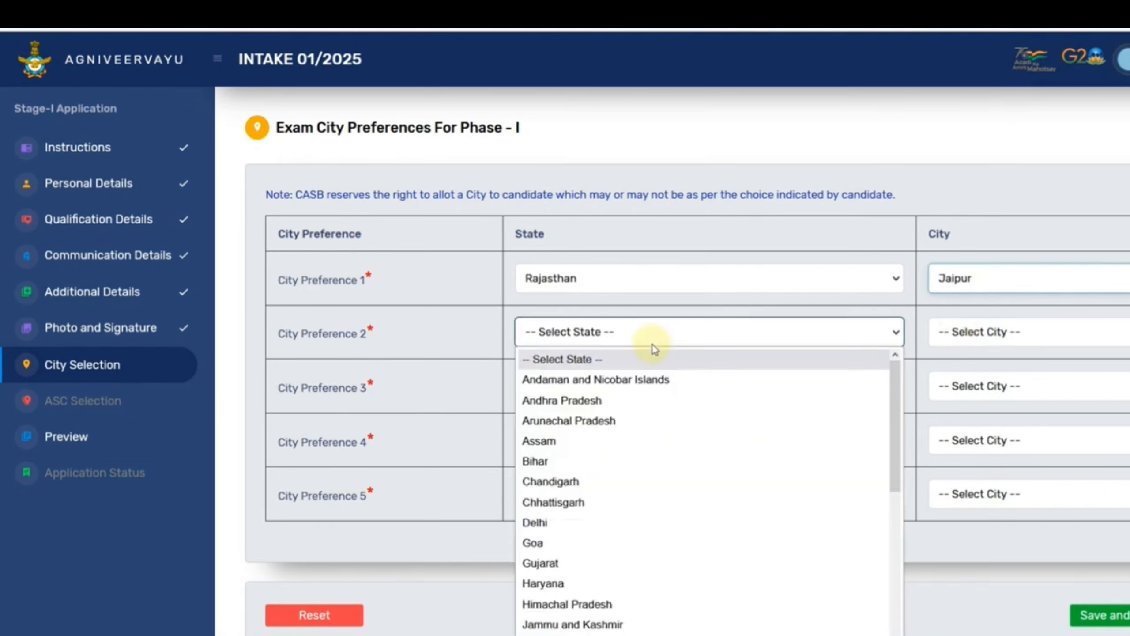
{"action": "left_click", "coordinate": [575, 522]}
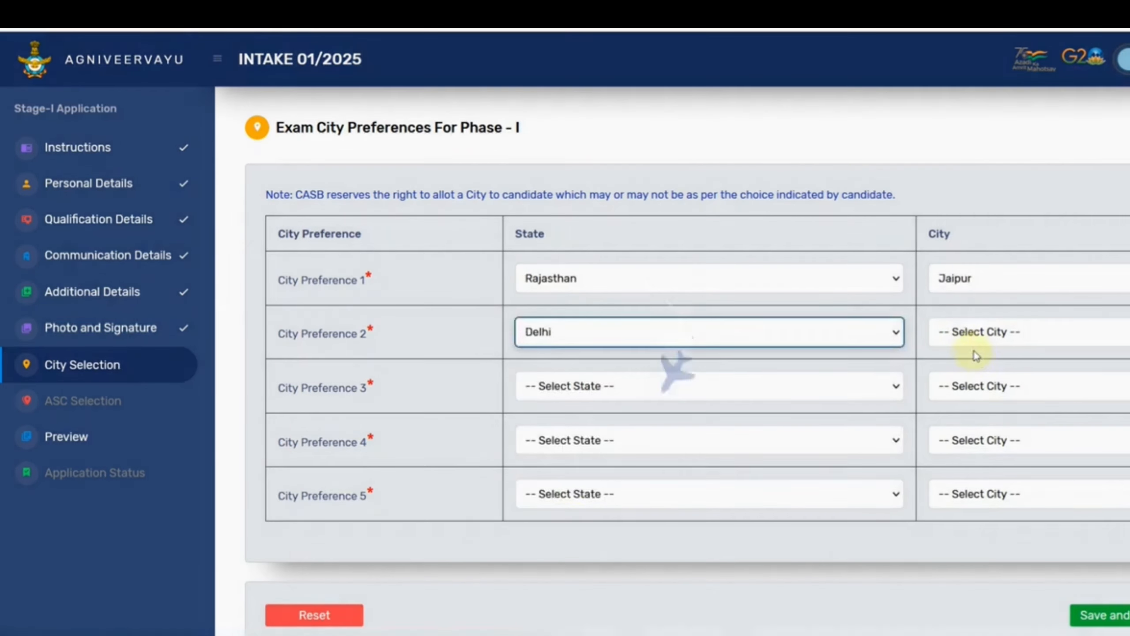
{"action": "left_click", "coordinate": [963, 340]}
{"action": "left_click", "coordinate": [962, 358]}
{"action": "left_click", "coordinate": [967, 387]}
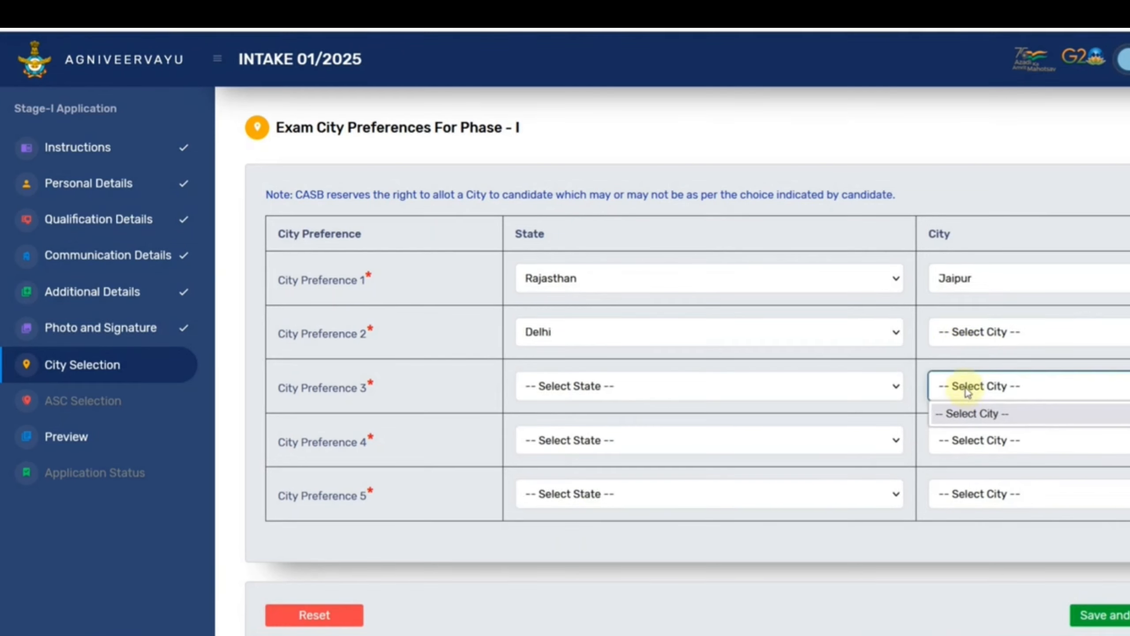
{"action": "left_click", "coordinate": [966, 333]}
{"action": "left_click", "coordinate": [971, 380]}
Set preference 3 to Rajasthan/Jodhpur and preference 4 to Bihar/Patna.
{"action": "left_click", "coordinate": [718, 389]}
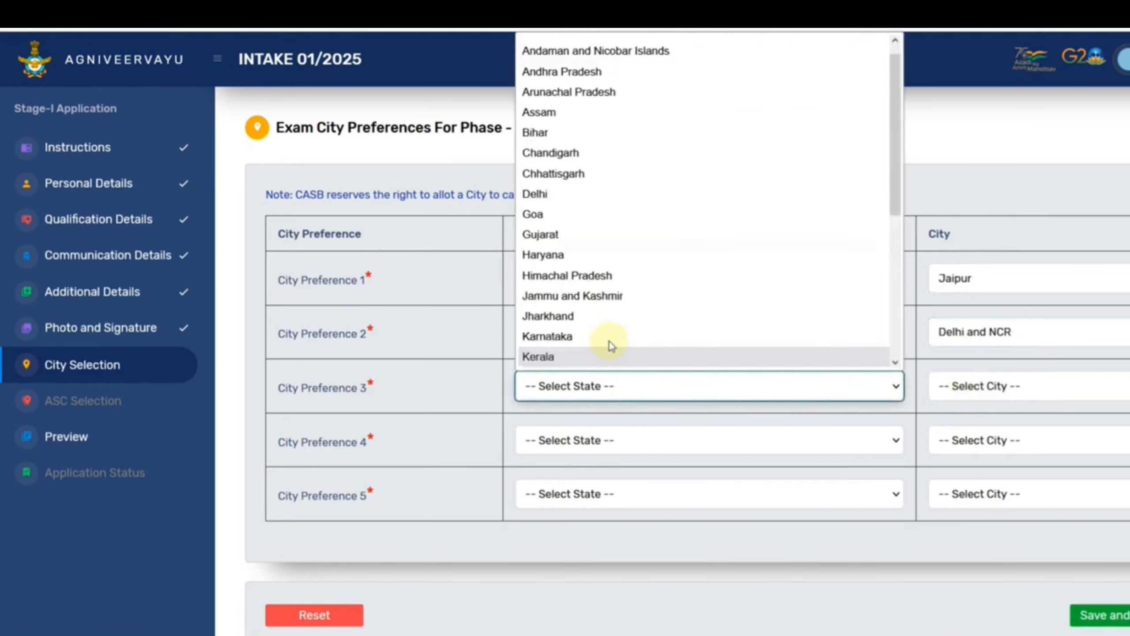
{"action": "scroll", "coordinate": [599, 320], "scroll_direction": "down", "scroll_amount": 5}
{"action": "left_click", "coordinate": [552, 235]}
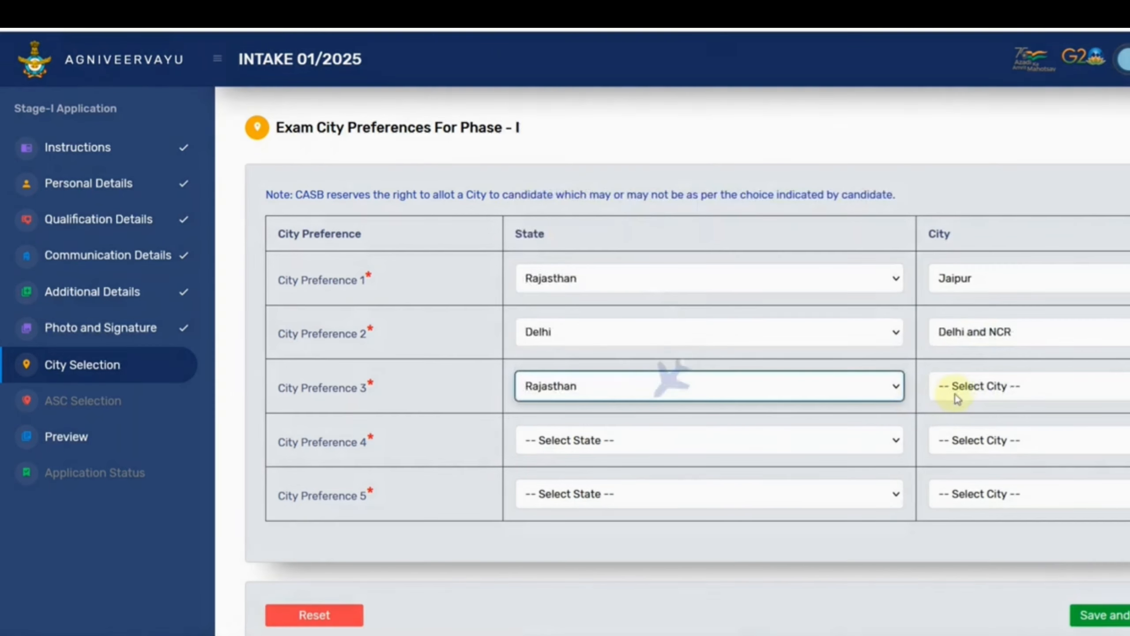
{"action": "left_click", "coordinate": [957, 386]}
{"action": "left_click", "coordinate": [951, 454]}
{"action": "left_click", "coordinate": [657, 435]}
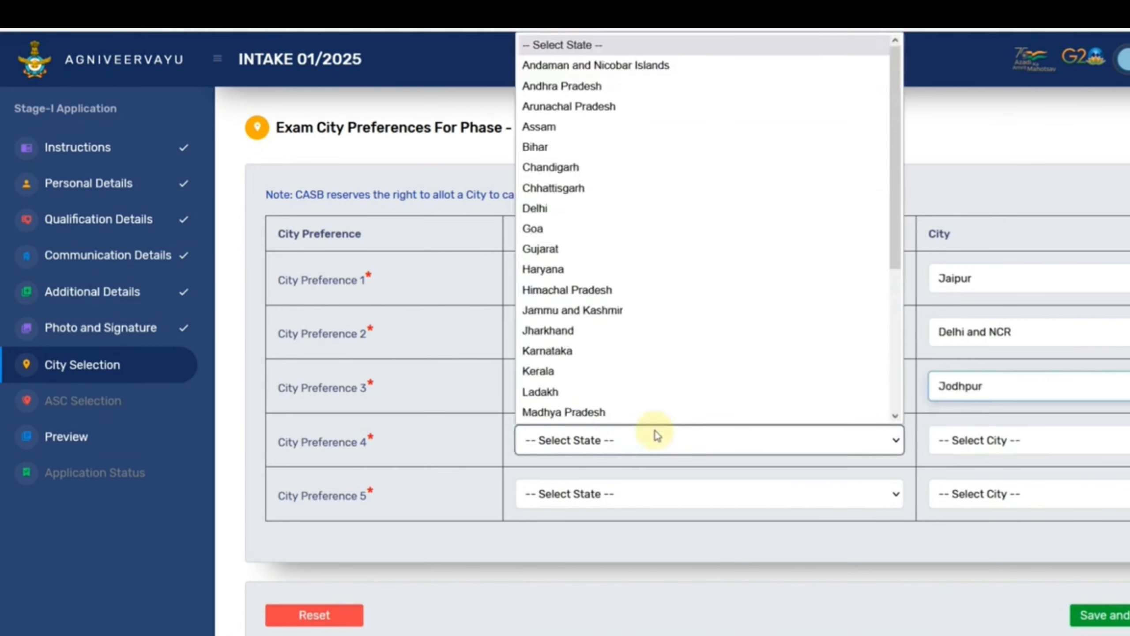
{"action": "left_click", "coordinate": [560, 146]}
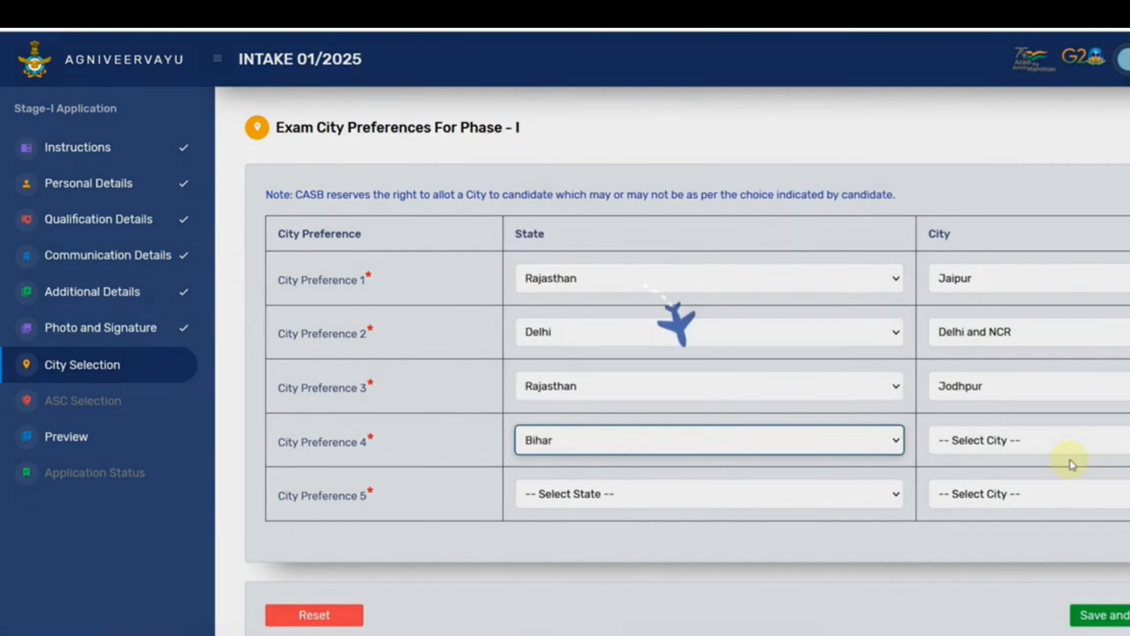
{"action": "left_click", "coordinate": [1029, 444]}
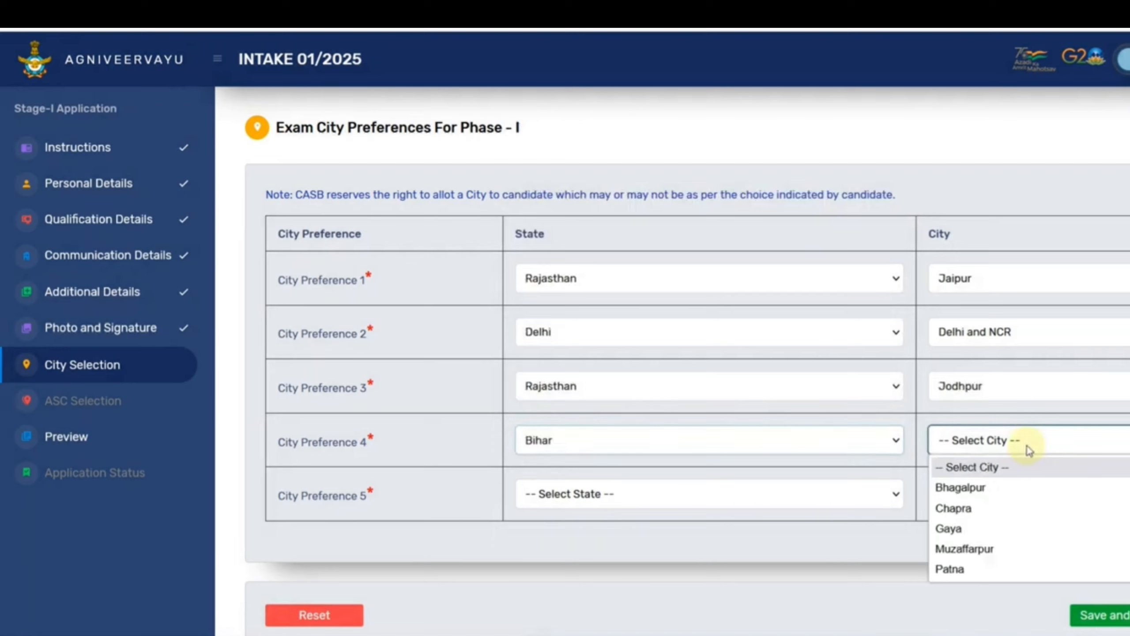
{"action": "left_click", "coordinate": [950, 569]}
Set preference 5 to Uttar Pradesh/Lucknow and save the city preferences.
{"action": "left_click", "coordinate": [738, 491]}
{"action": "scroll", "coordinate": [638, 429], "scroll_direction": "down", "scroll_amount": 4}
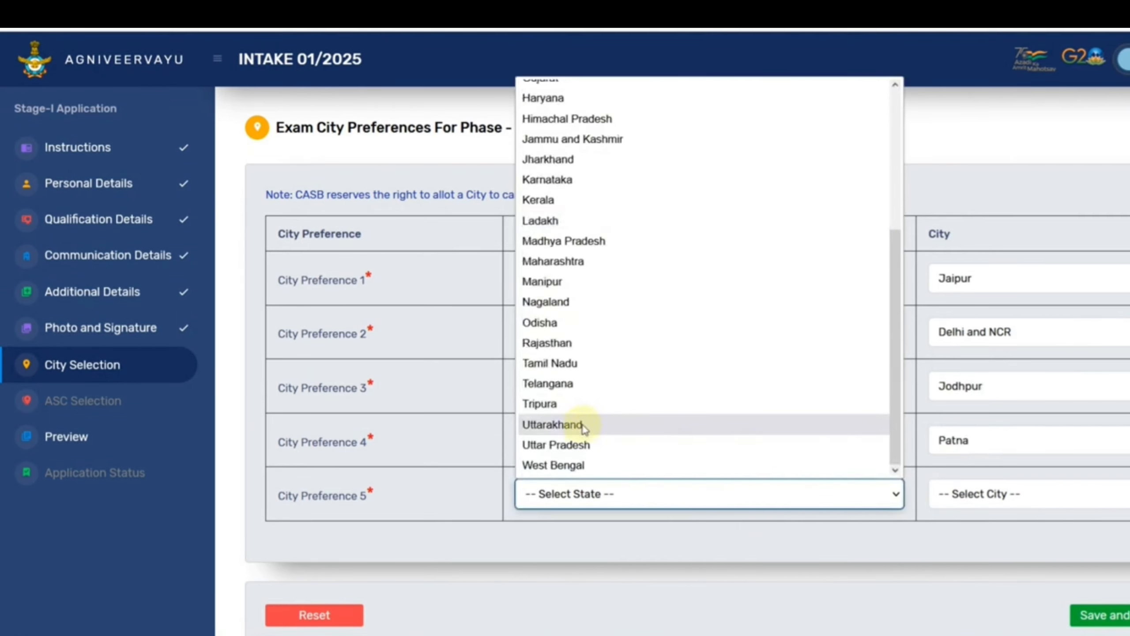
{"action": "left_click", "coordinate": [584, 443]}
{"action": "left_click", "coordinate": [903, 493]}
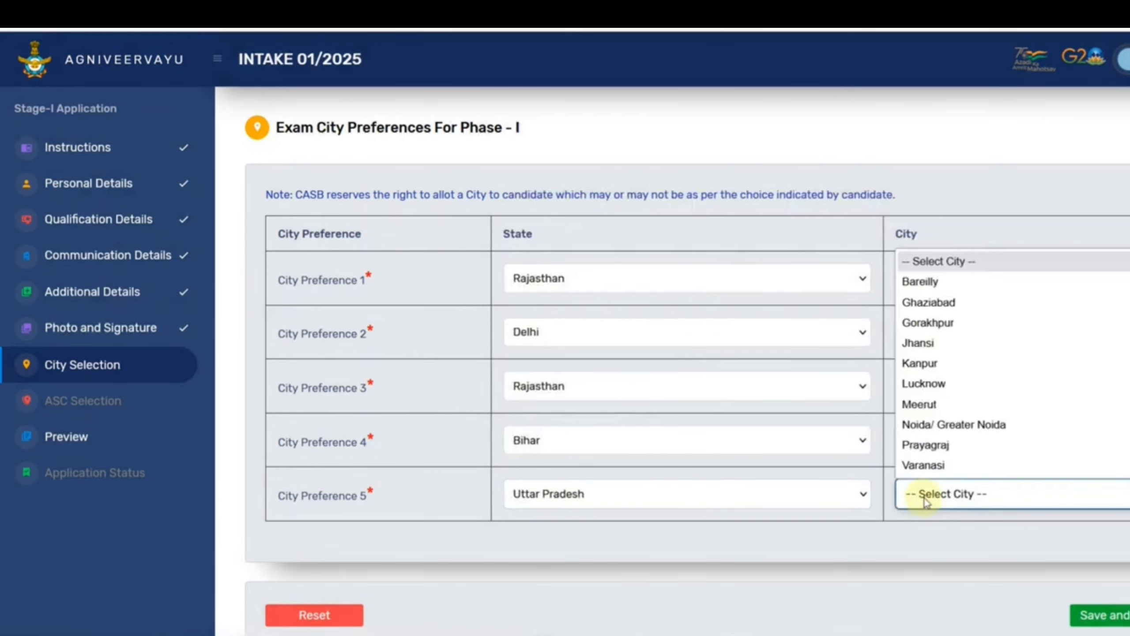
{"action": "left_click", "coordinate": [941, 384]}
{"action": "left_click", "coordinate": [1108, 617]}
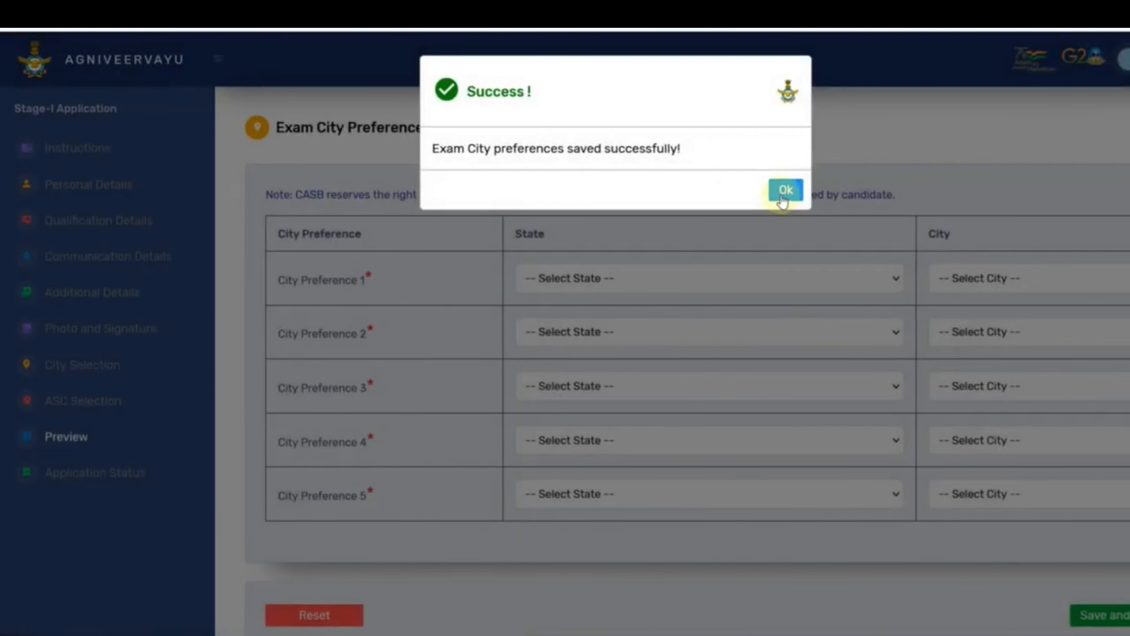
Pick ASC preferences 5 ASC Jodhpur, 2 ASC New Delhi, 1 ASC Ambala Cantt, 3 ASC Kanpur.
{"action": "left_click", "coordinate": [784, 196]}
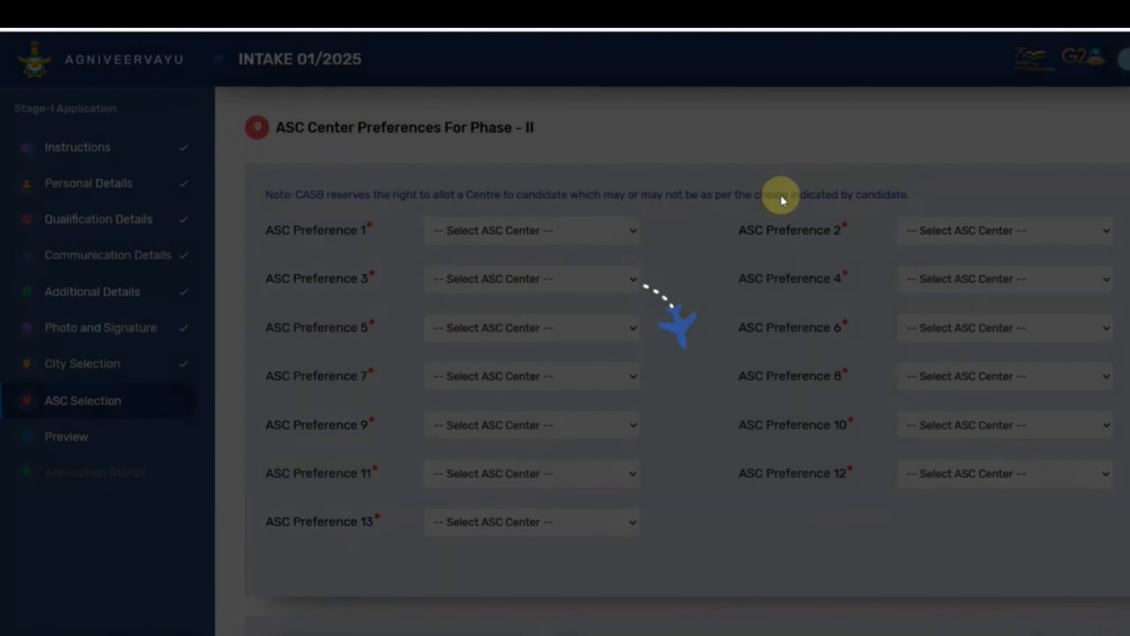
{"action": "left_click", "coordinate": [538, 243]}
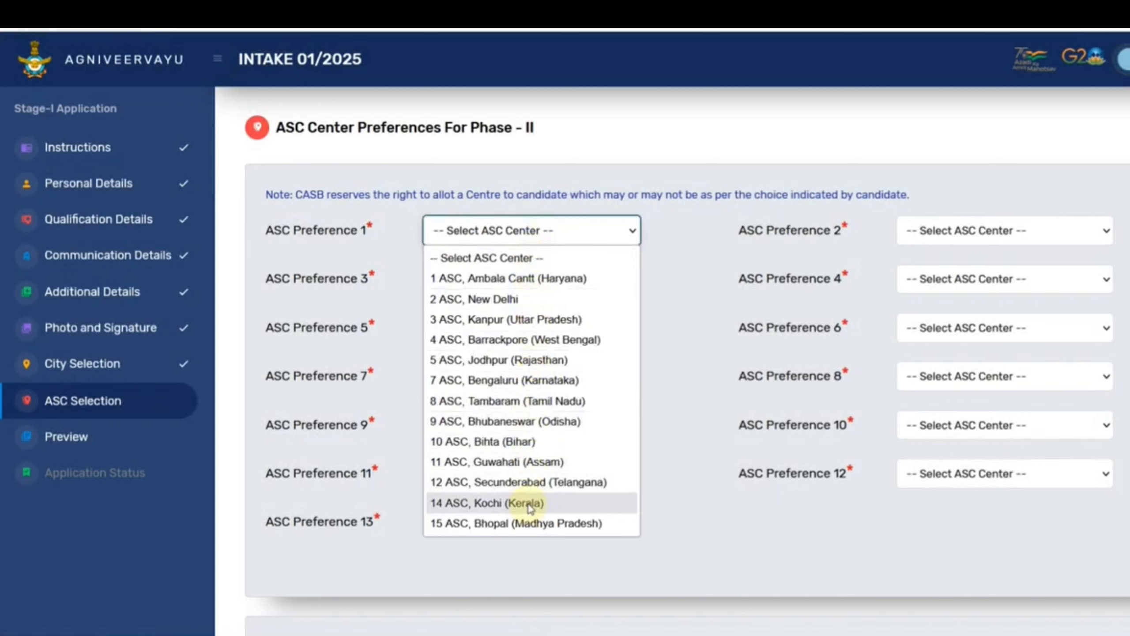
{"action": "left_click", "coordinate": [518, 361]}
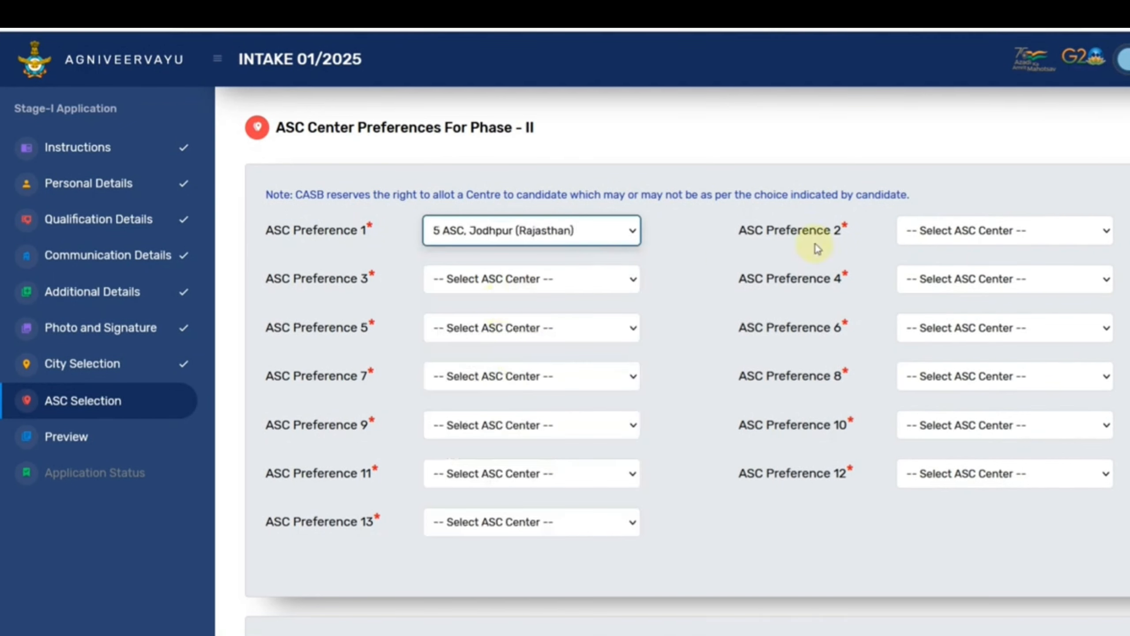
{"action": "left_click", "coordinate": [916, 231]}
{"action": "left_click", "coordinate": [960, 299]}
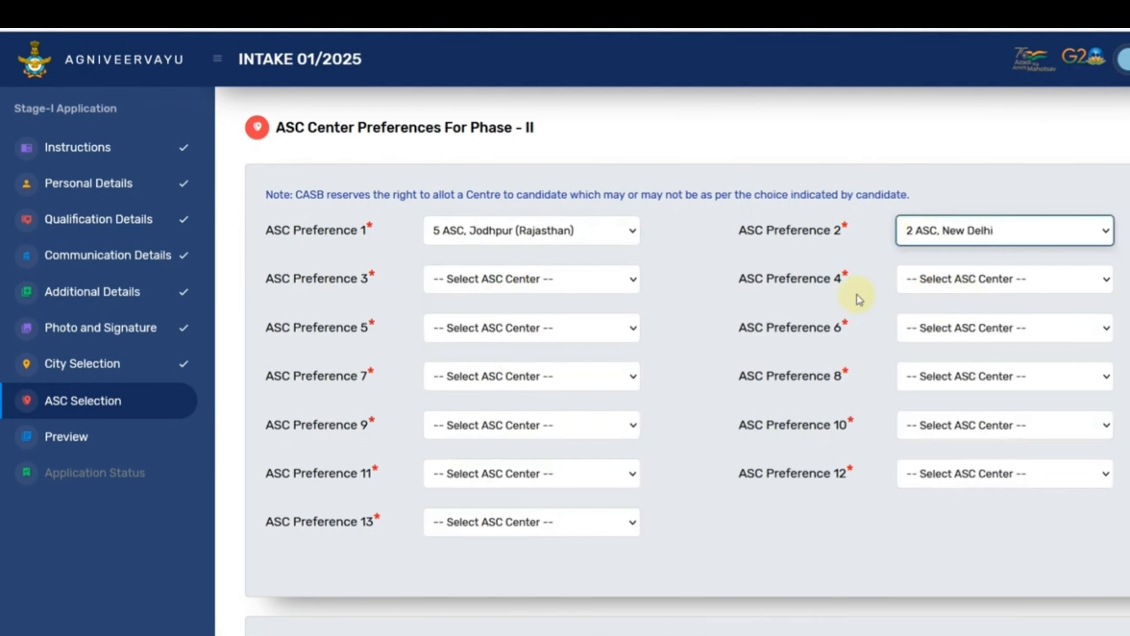
{"action": "left_click", "coordinate": [605, 279]}
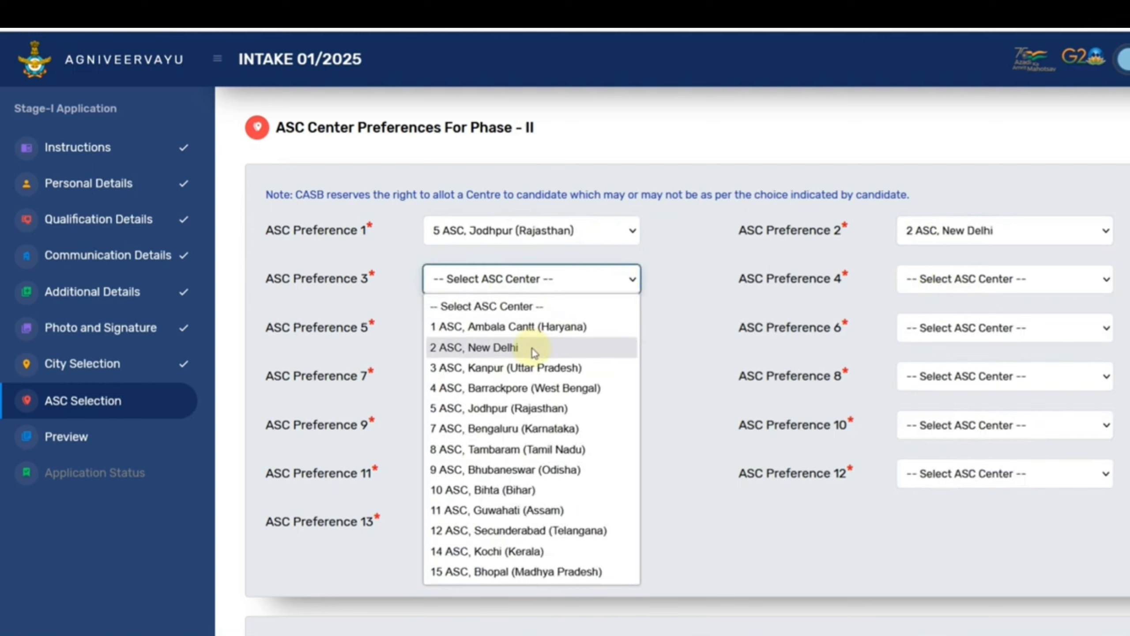
{"action": "left_click", "coordinate": [536, 327]}
{"action": "left_click", "coordinate": [949, 287]}
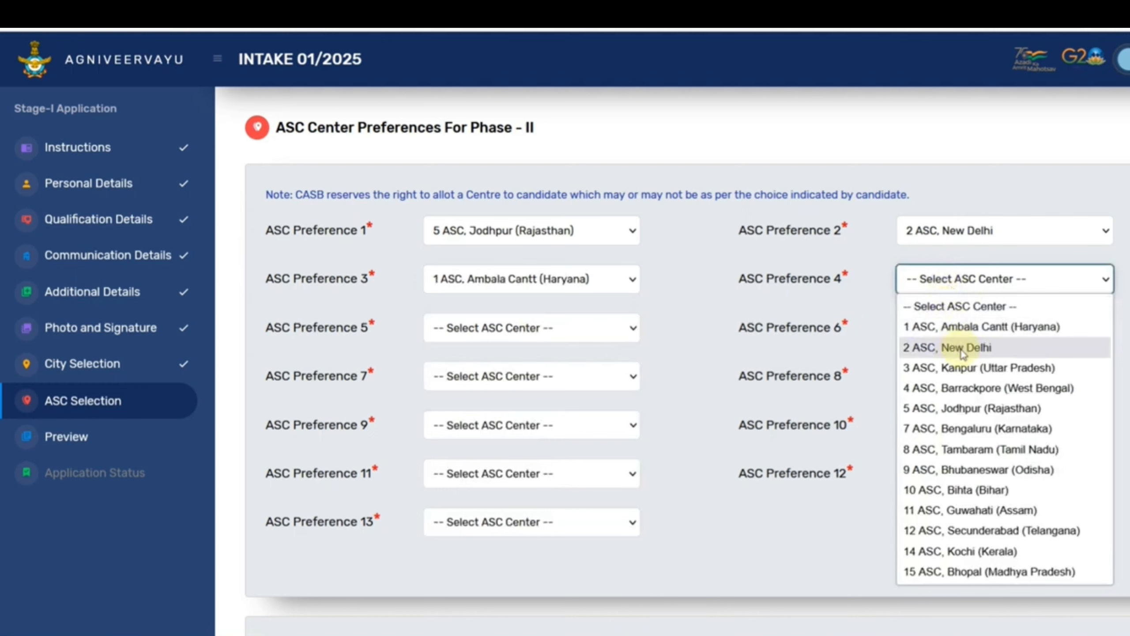
{"action": "left_click", "coordinate": [968, 371]}
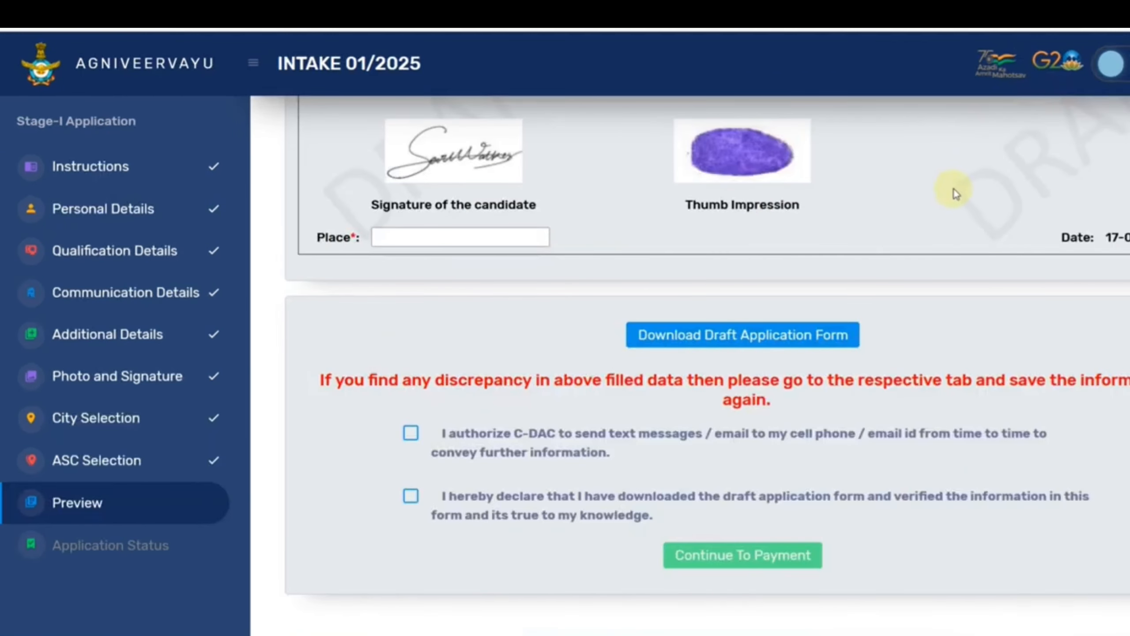
Enter ALWAR as the place and tick the messaging and draft-verification declarations.
{"action": "left_click", "coordinate": [458, 241]}
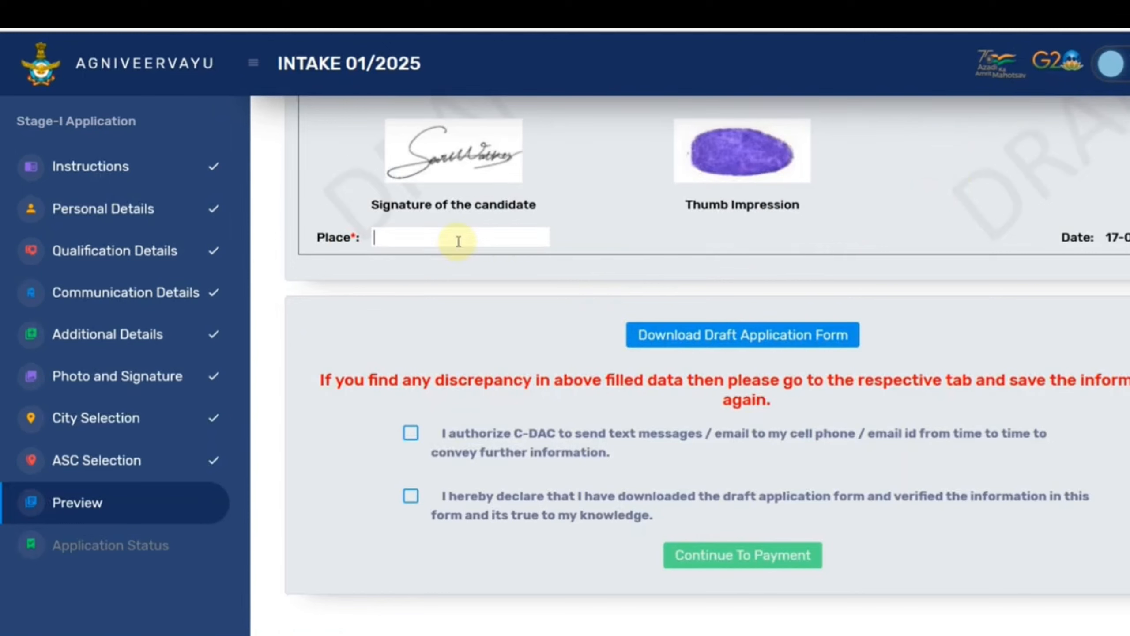
{"action": "type", "text": "ALWAR"}
{"action": "left_click", "coordinate": [410, 433]}
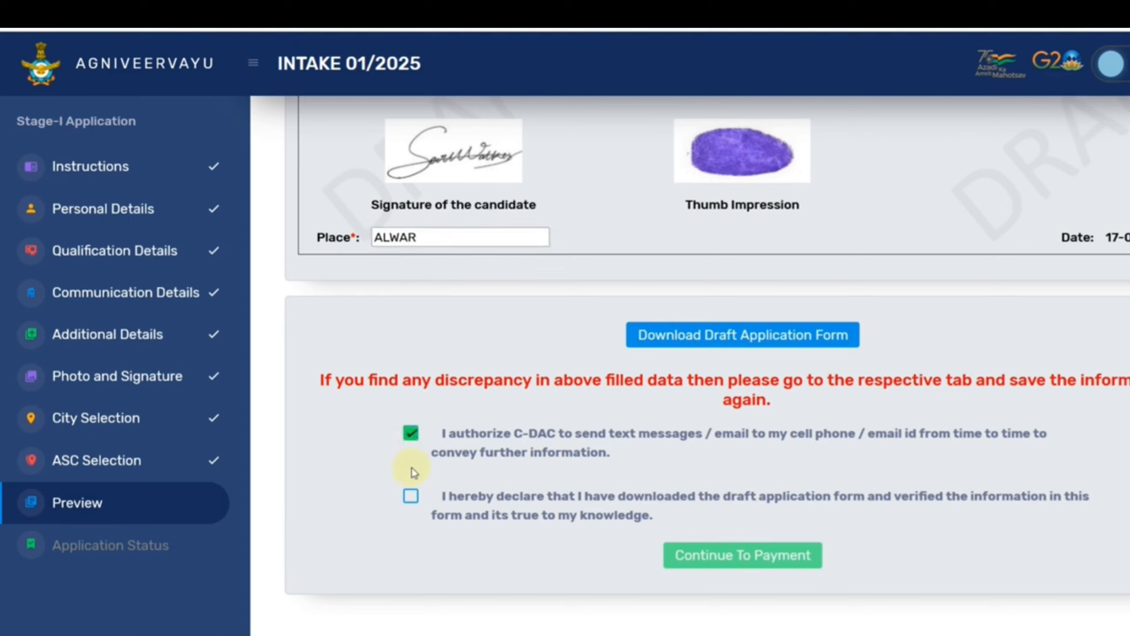
{"action": "left_click", "coordinate": [411, 496]}
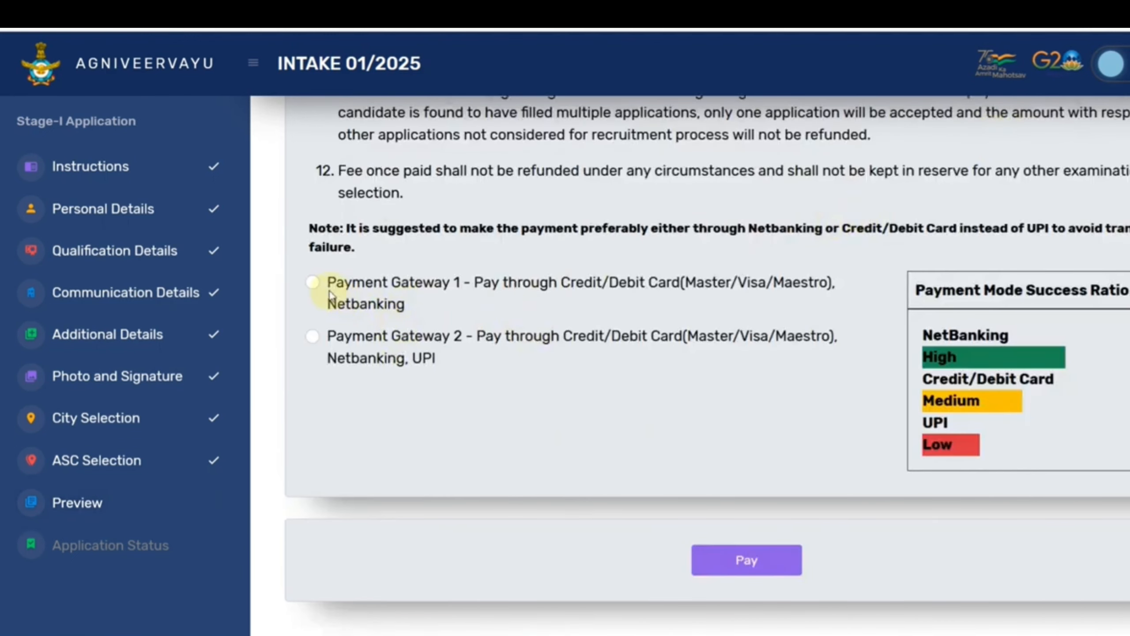
Pay through Payment Gateway 1 and choose Credit/Debit Cards in BillDesk.
{"action": "left_click", "coordinate": [313, 282]}
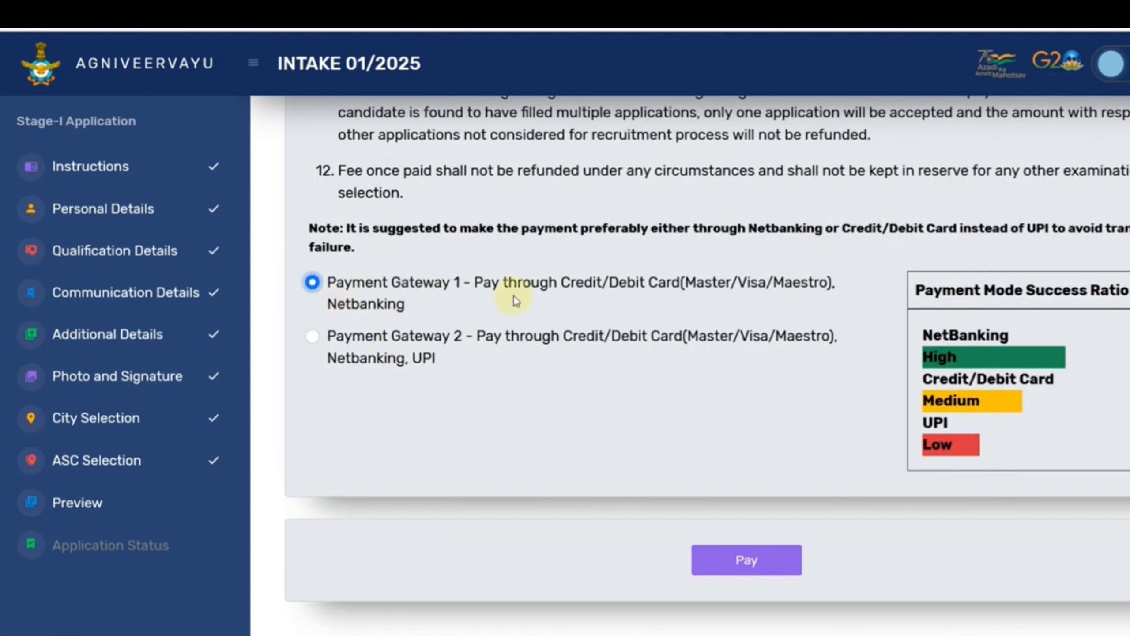
{"action": "left_click", "coordinate": [751, 562]}
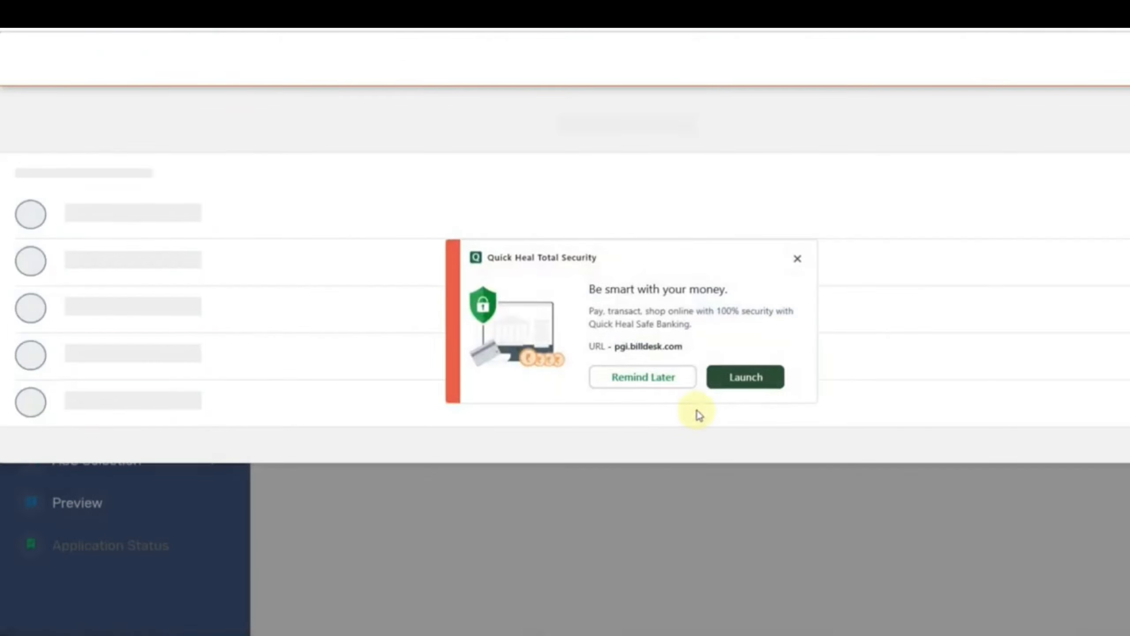
{"action": "left_click", "coordinate": [799, 260]}
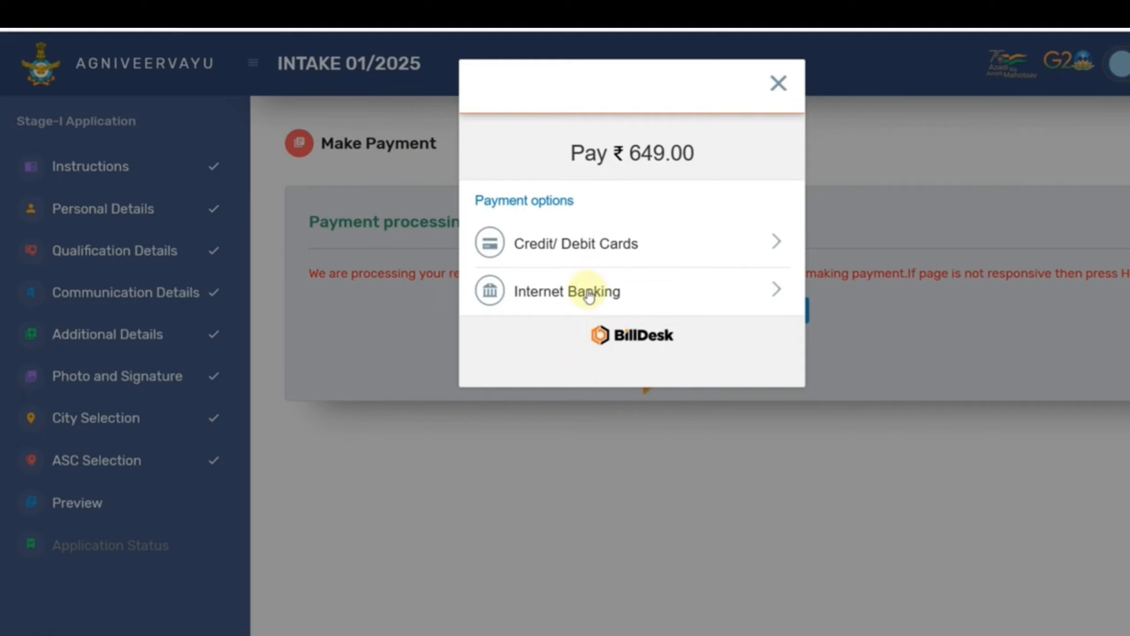
{"action": "left_click", "coordinate": [588, 258]}
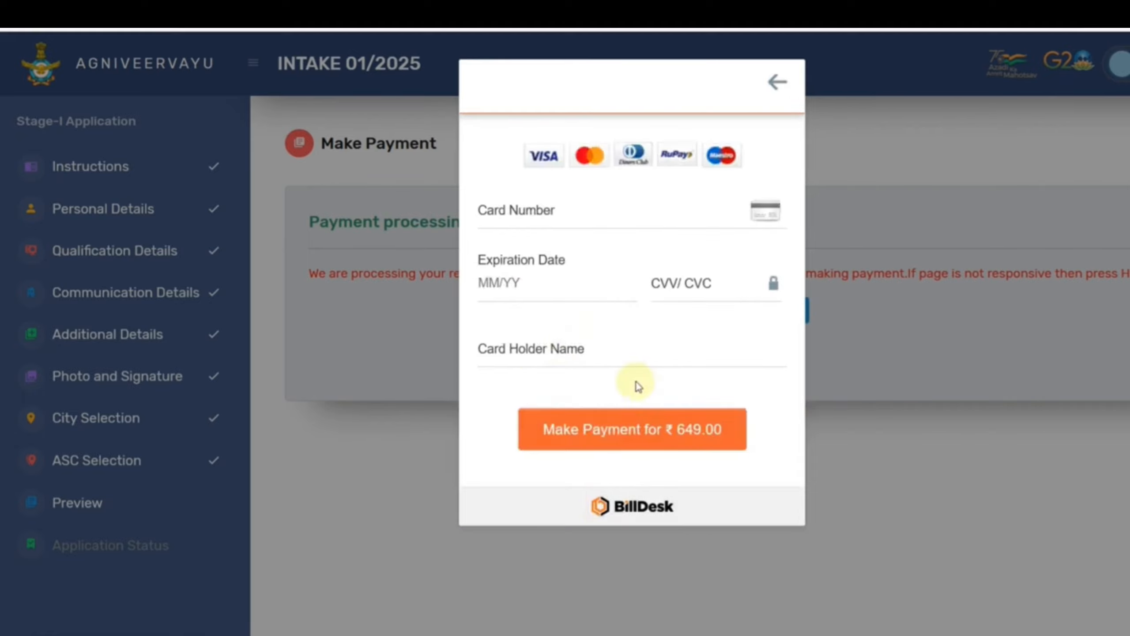